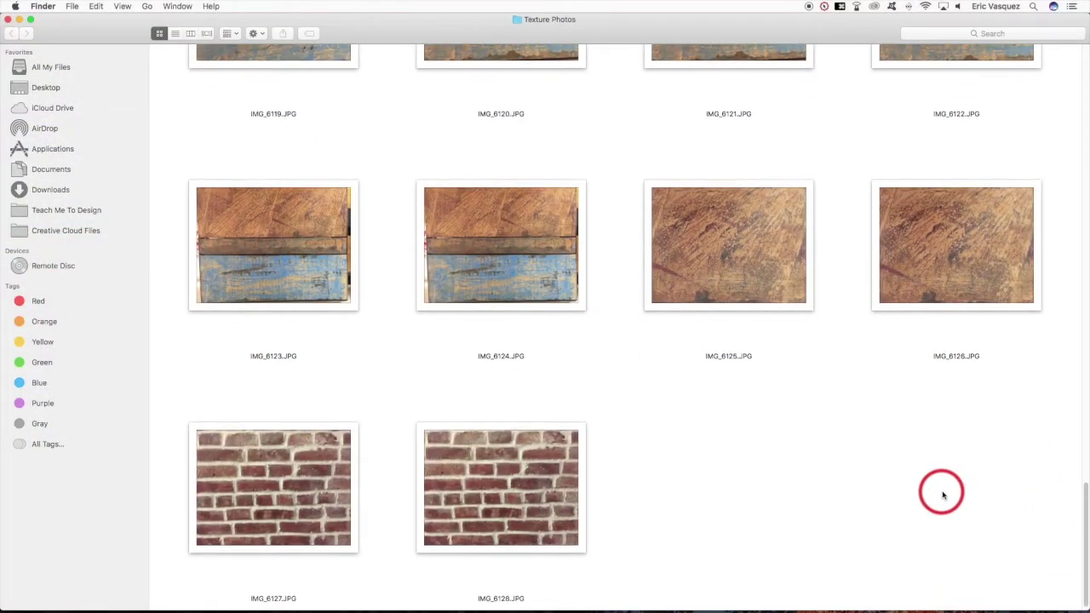
- Find the grey wood photo IMG_6033.JPG in Texture Photos and open it in Photoshop
scroll(1061, 538, down, 1)
scroll(1085, 536, up, 8)
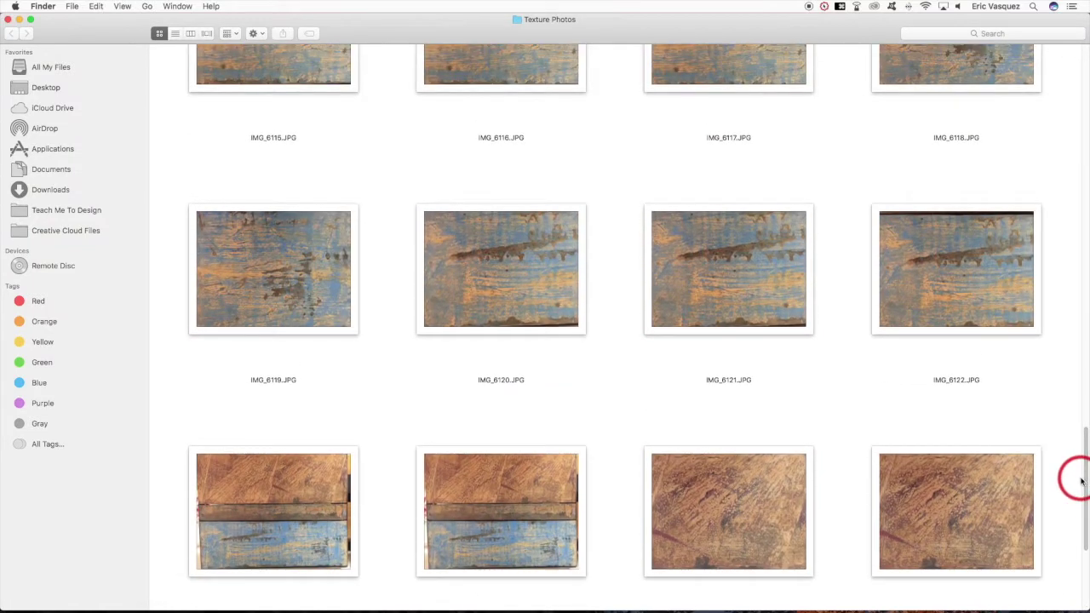
drag(1081, 482, 1078, 152)
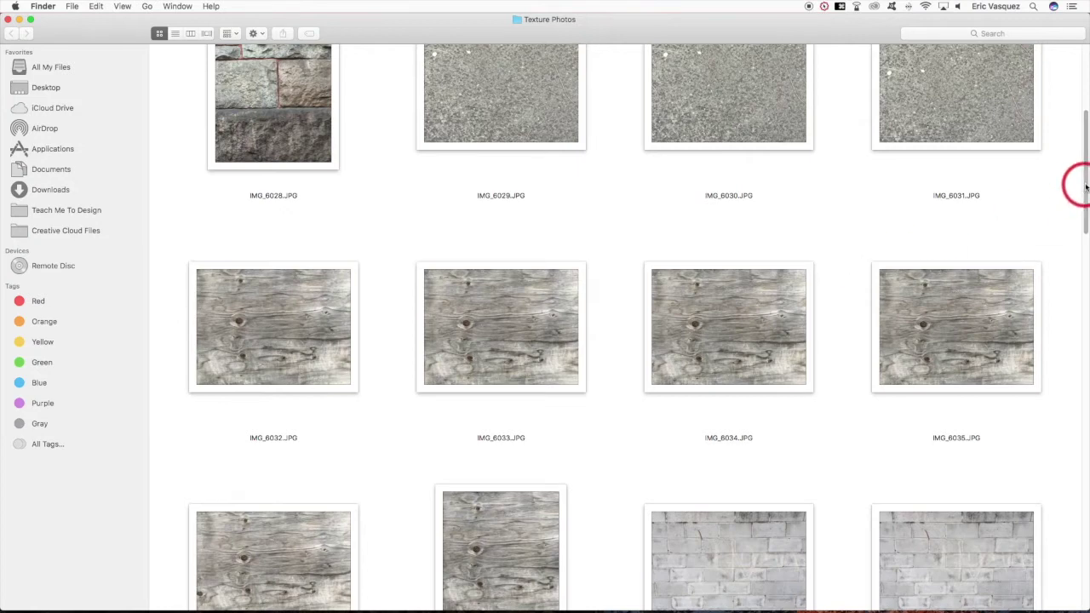
drag(1085, 185, 1083, 221)
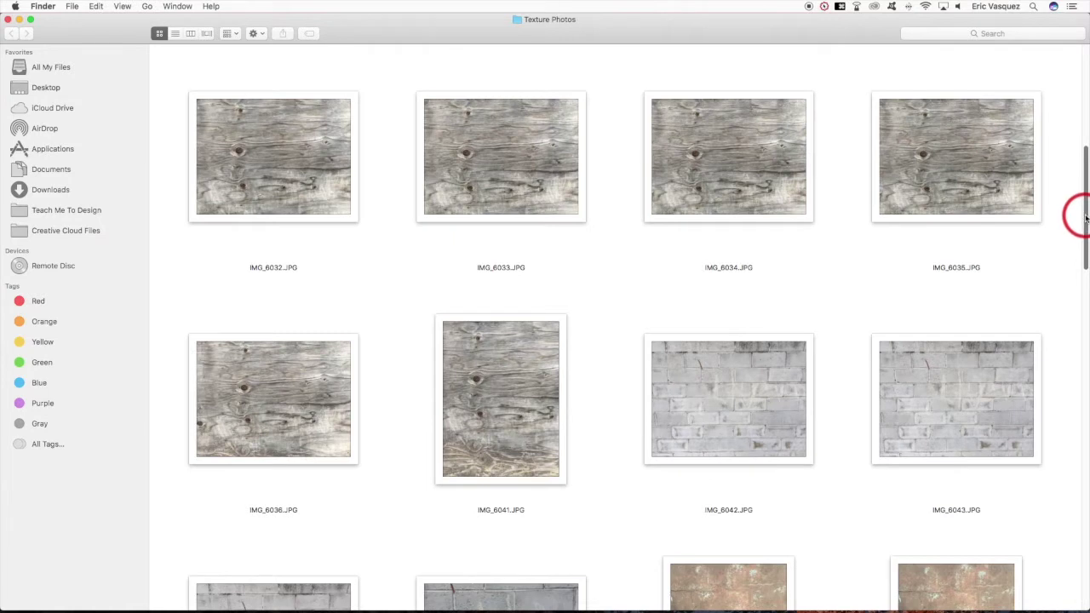
drag(1085, 220, 1078, 242)
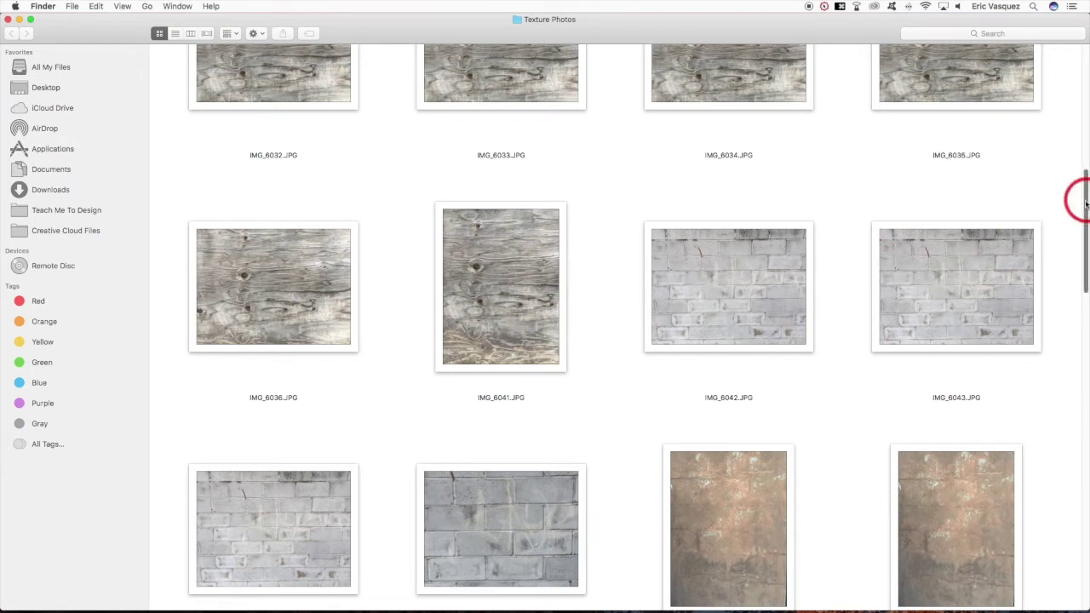
drag(1084, 201, 1086, 173)
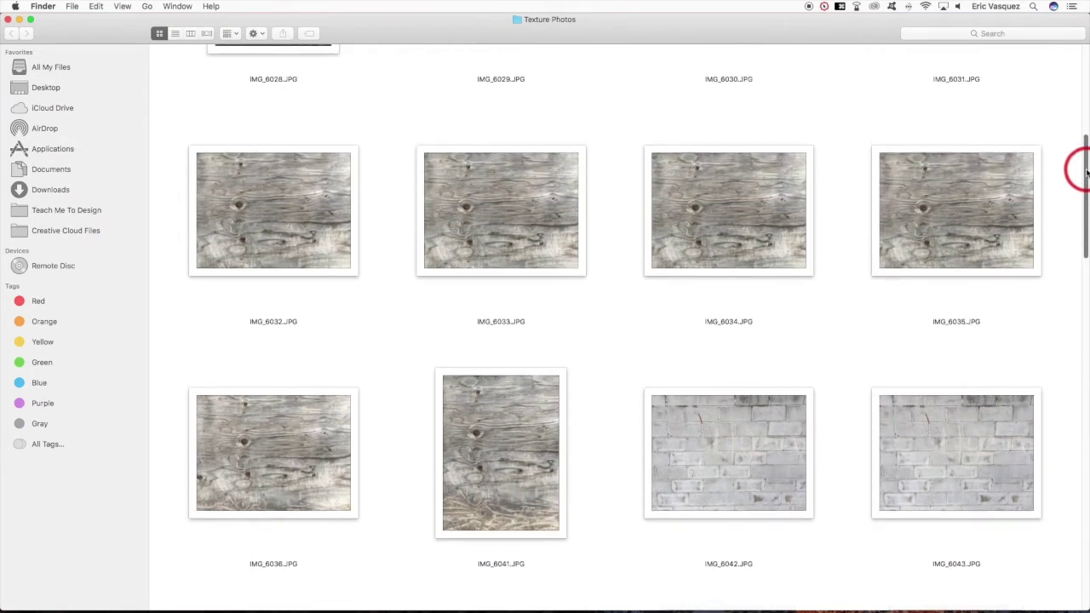
click(530, 241)
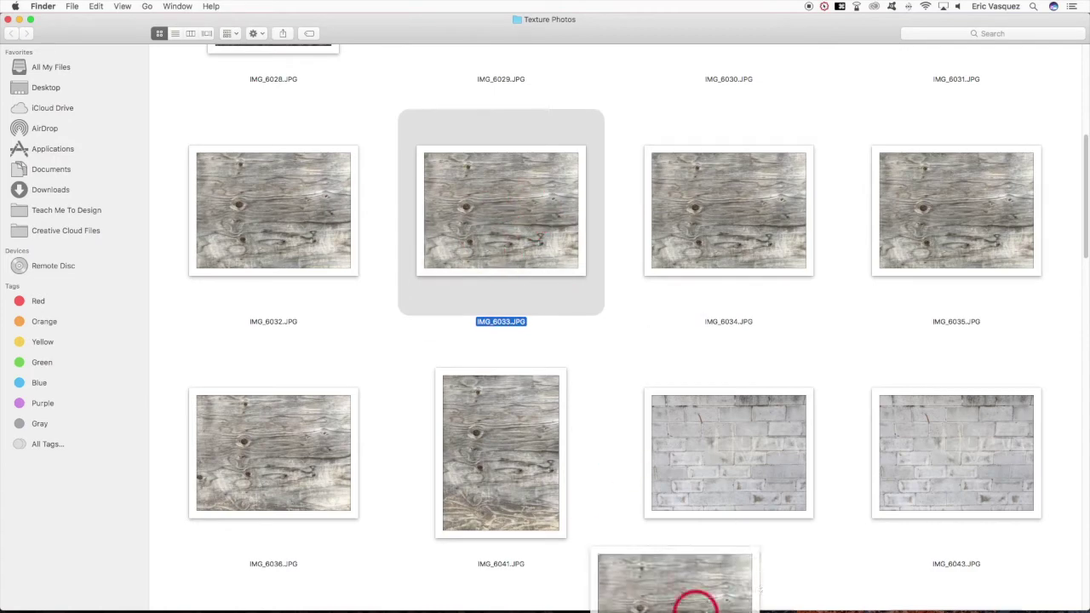
click(815, 586)
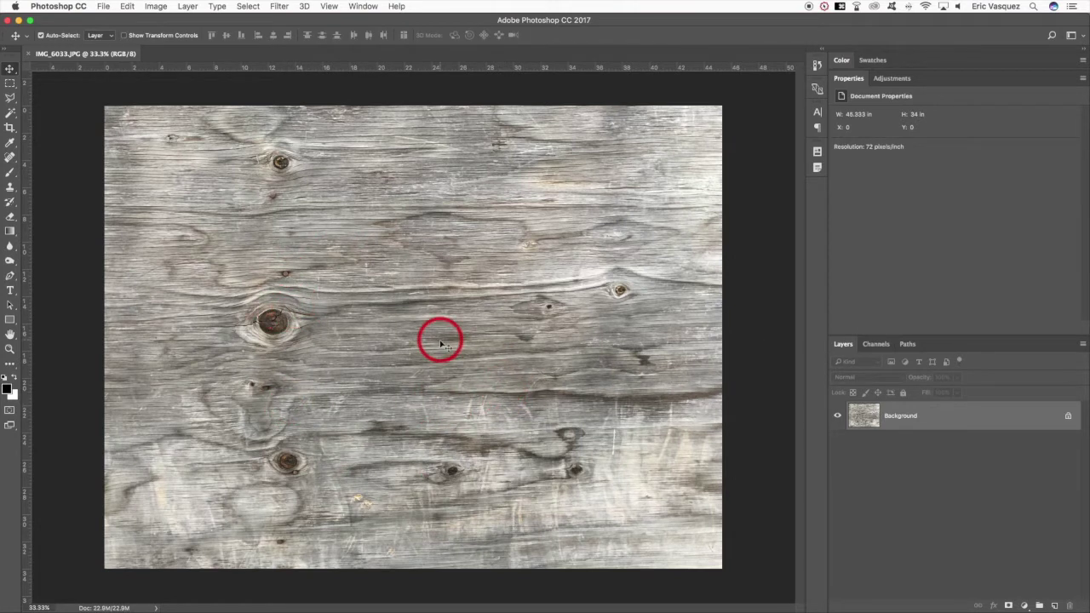
- Rename Background to ORIGINAL, duplicate it as WOOD GRAIN TEXTURE, and hide ORIGINAL
double_click(960, 420)
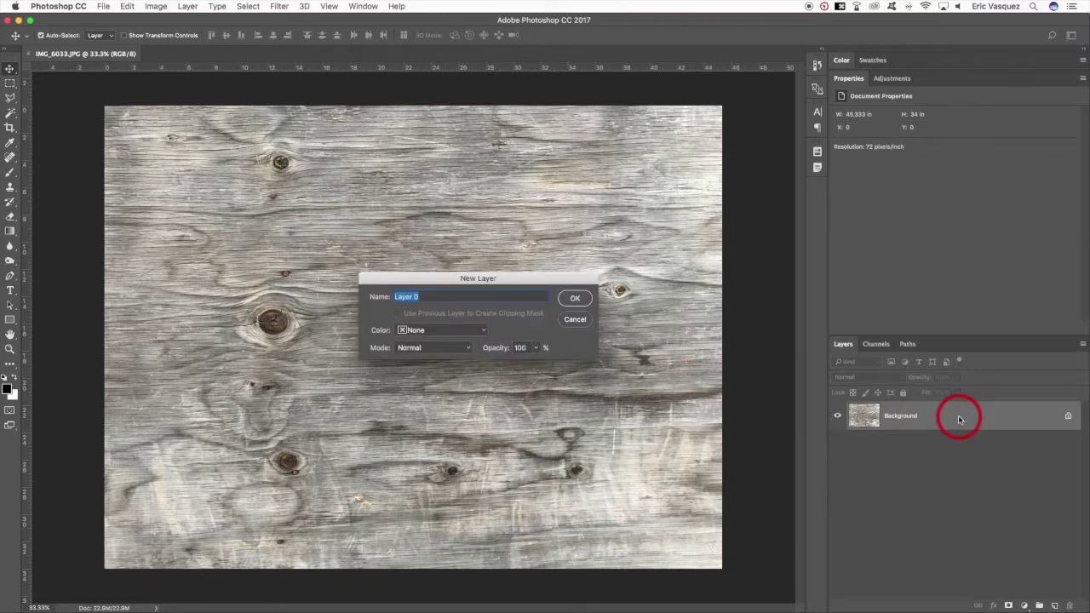
text(ORIGINAL)
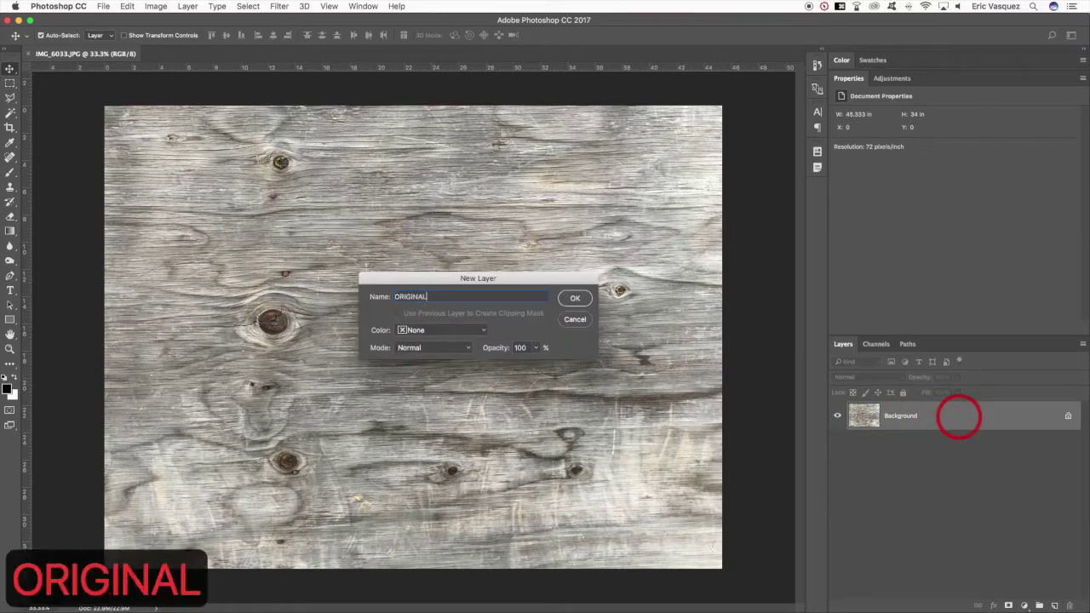
key(Return)
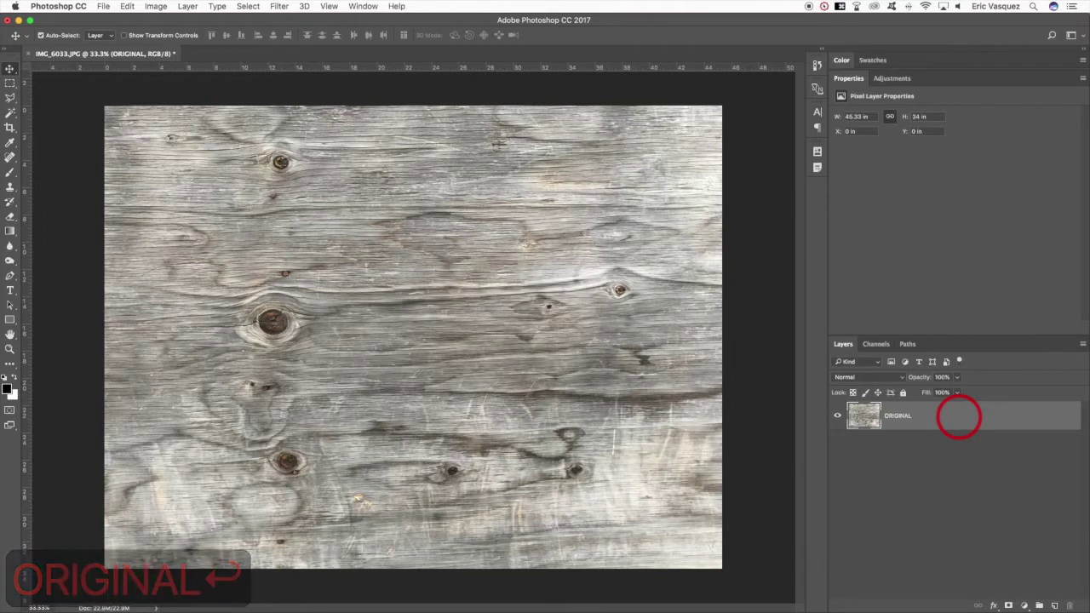
key(super+j)
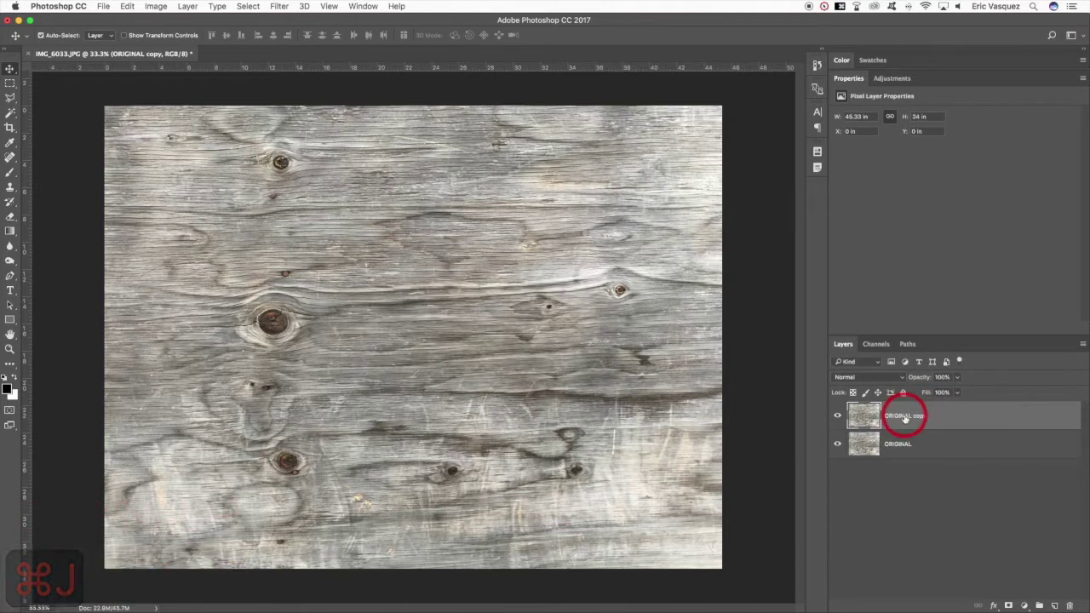
double_click(904, 415)
text(WOOD GRA)
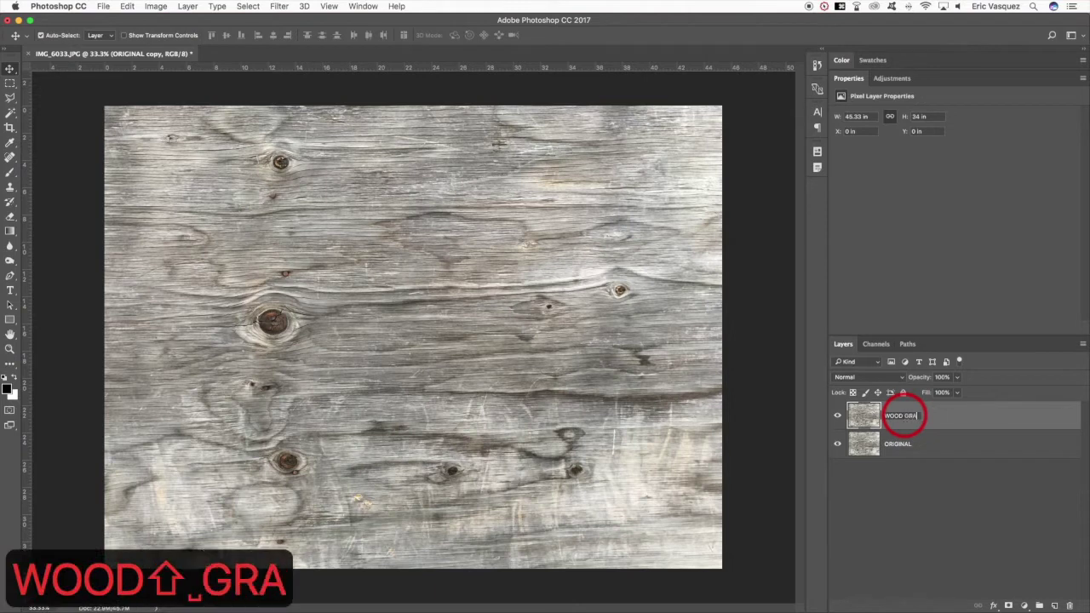
text(IN TEXTURE)
key(Return)
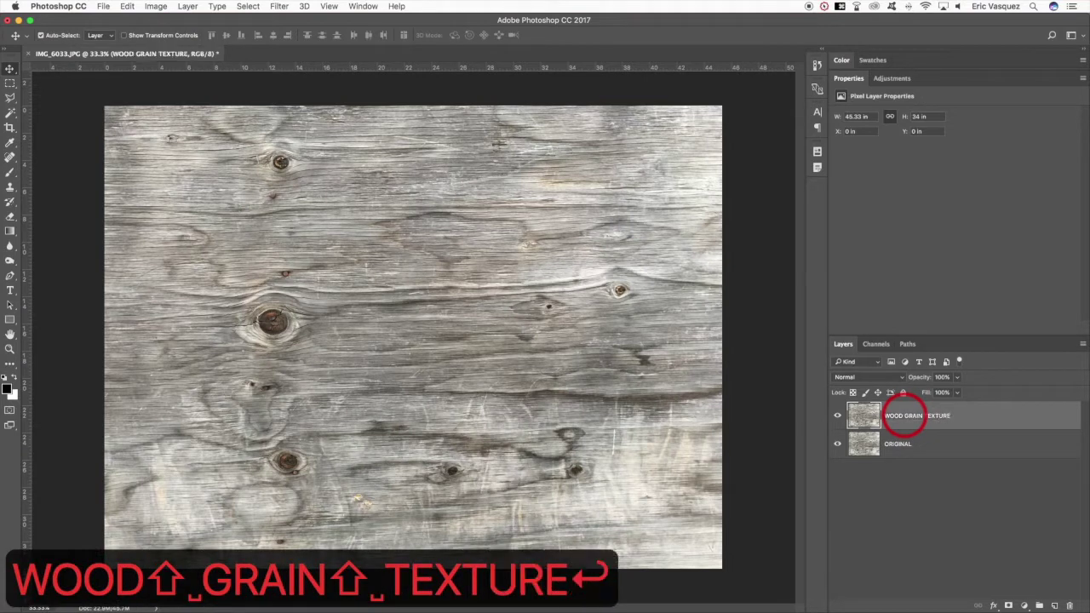
click(837, 443)
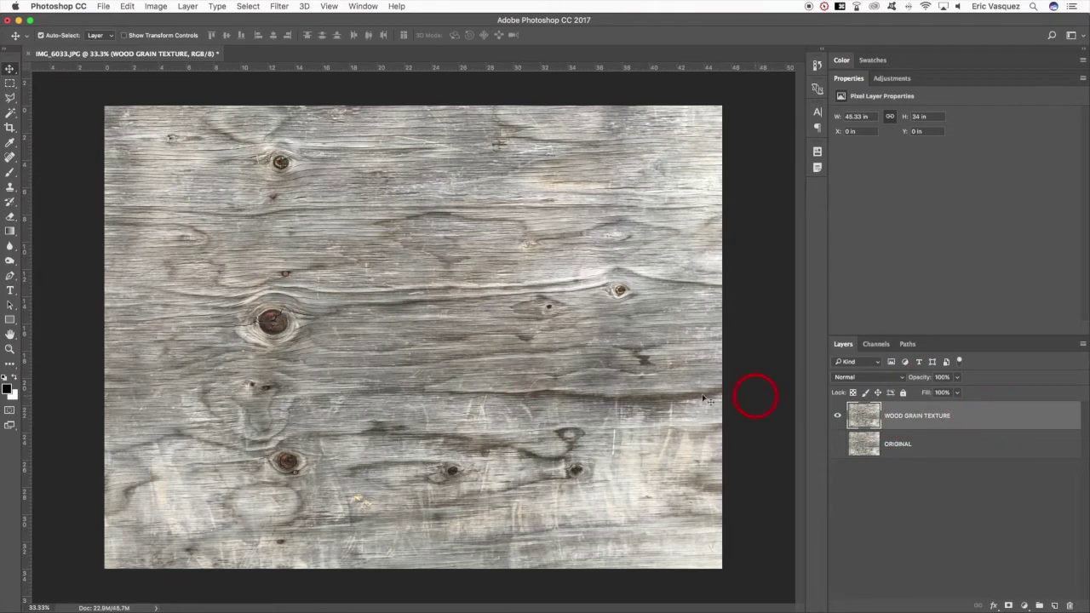
- Scale the WOOD GRAIN TEXTURE layer up slightly past the canvas edges
key(v)
key(super+t)
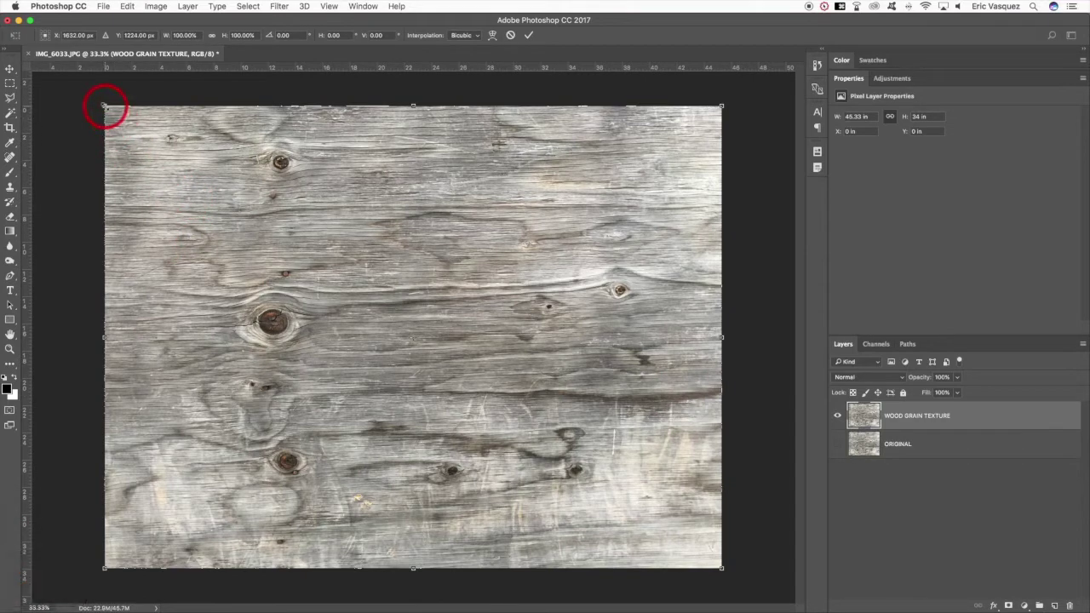
key(super+minus)
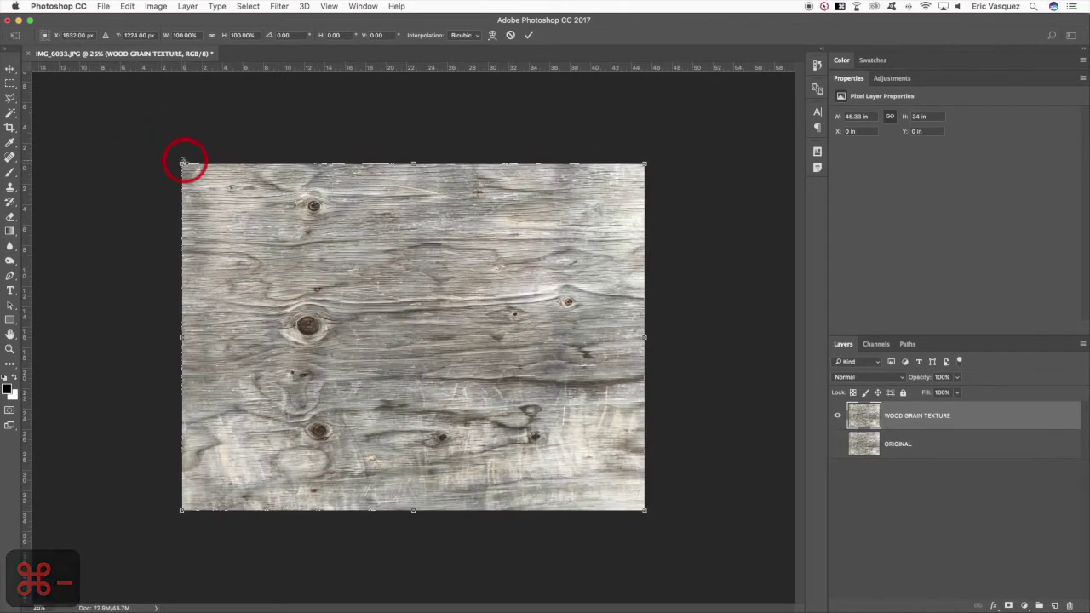
drag(181, 162, 111, 110)
key(Return)
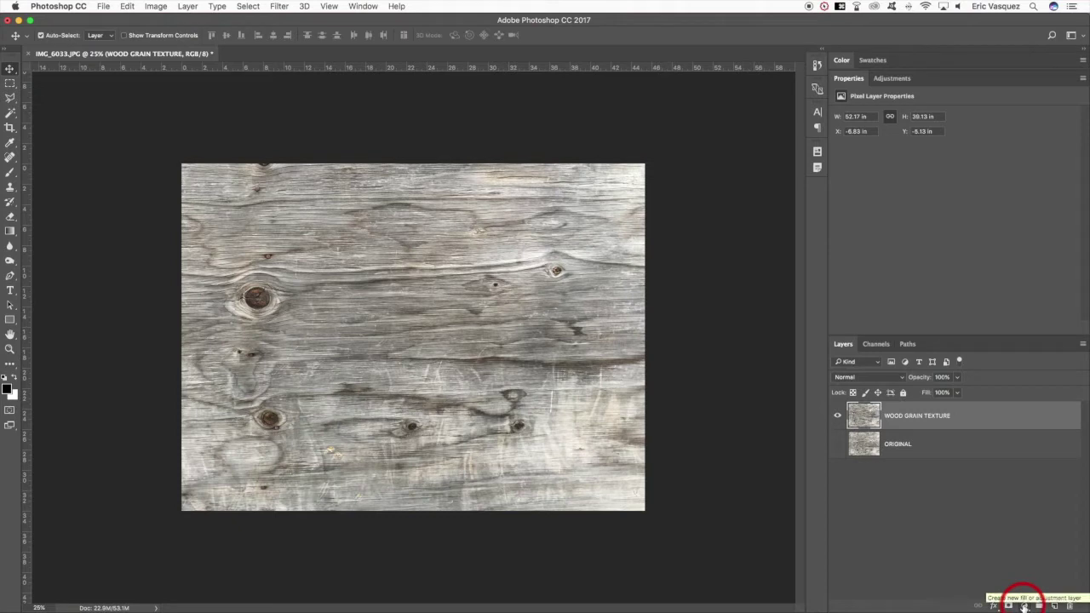
- Add a Hue/Saturation layer clipped to WOOD GRAIN TEXTURE with Saturation at -28
click(1025, 607)
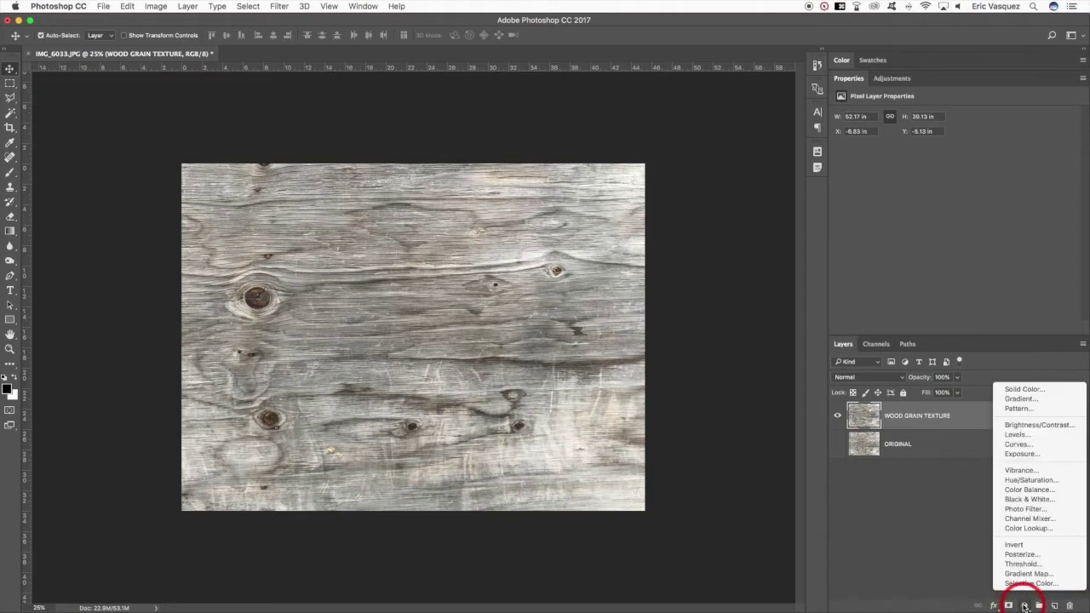
drag(1024, 606, 1042, 481)
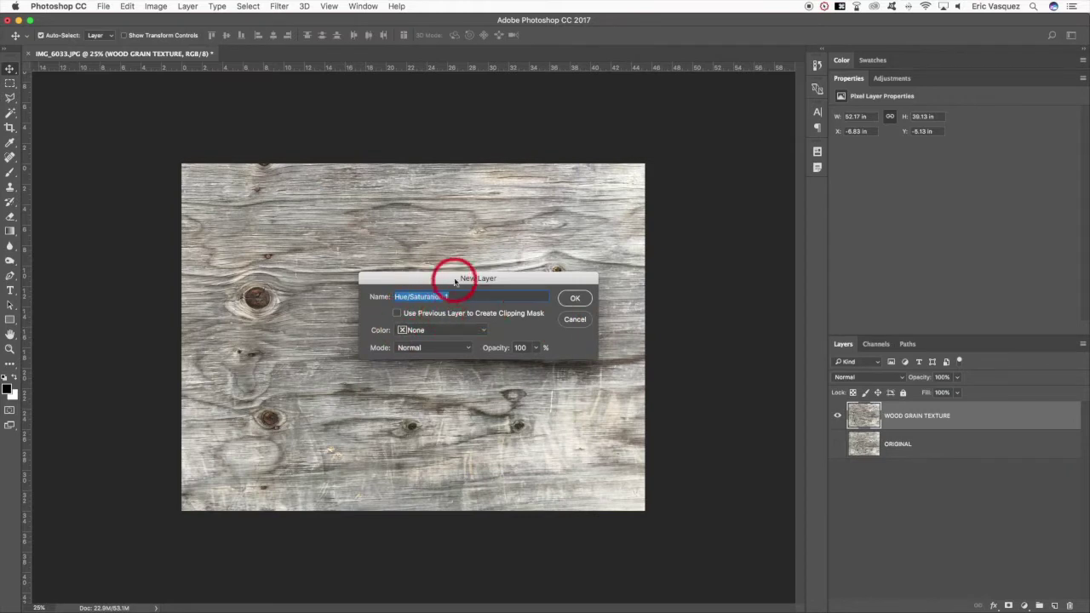
drag(449, 277, 371, 280)
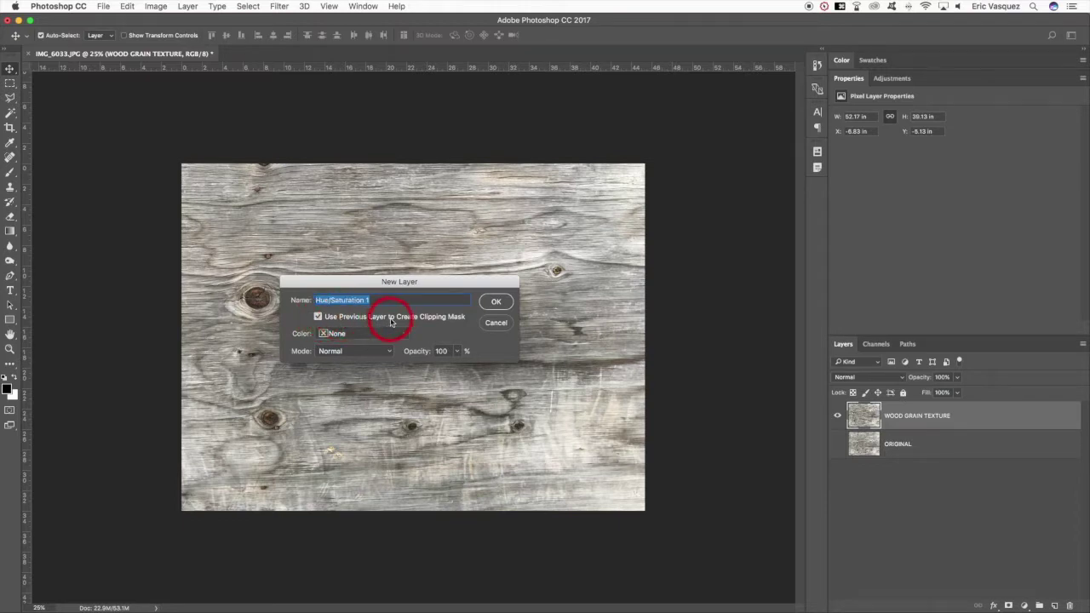
click(495, 303)
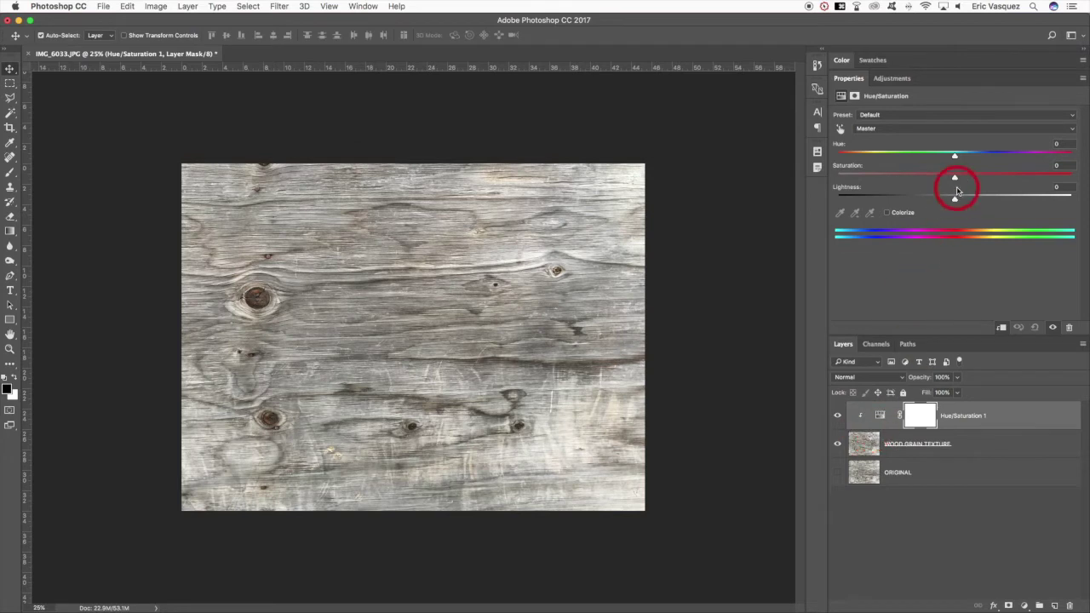
drag(956, 177, 929, 178)
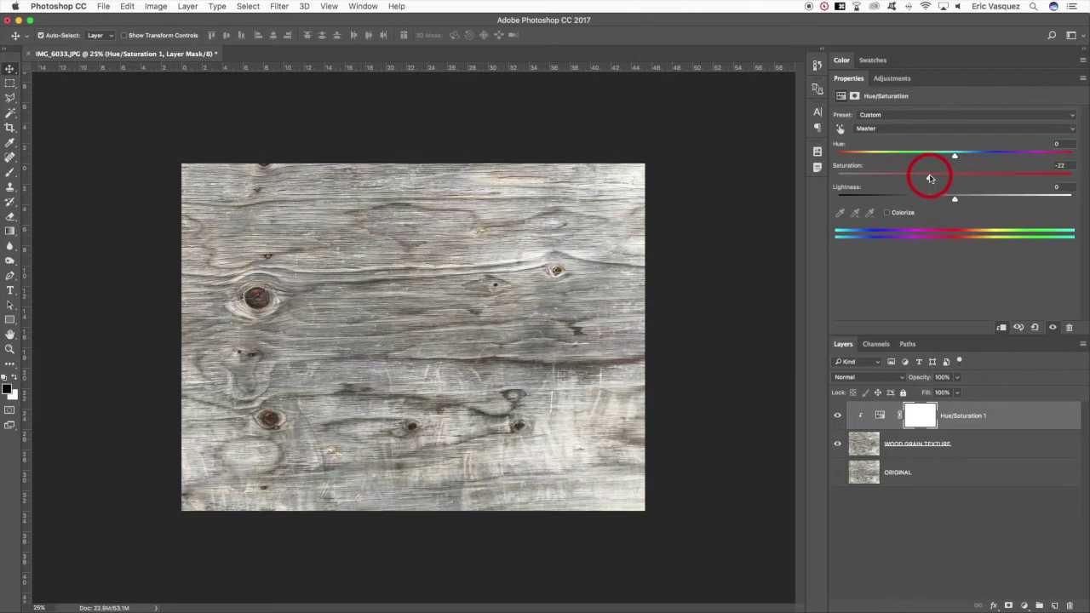
drag(928, 178, 922, 176)
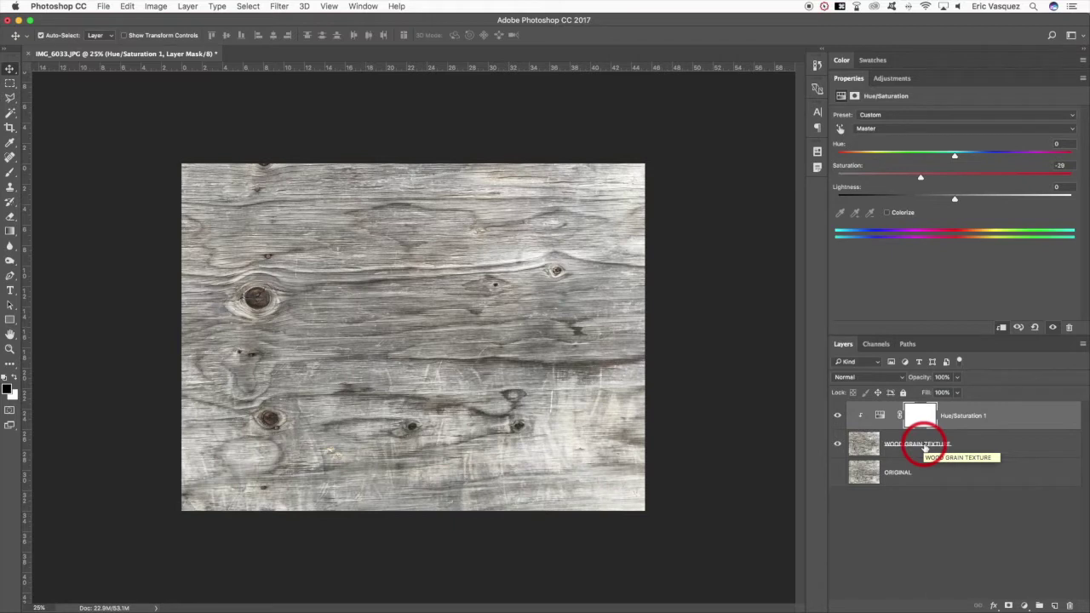
click(907, 444)
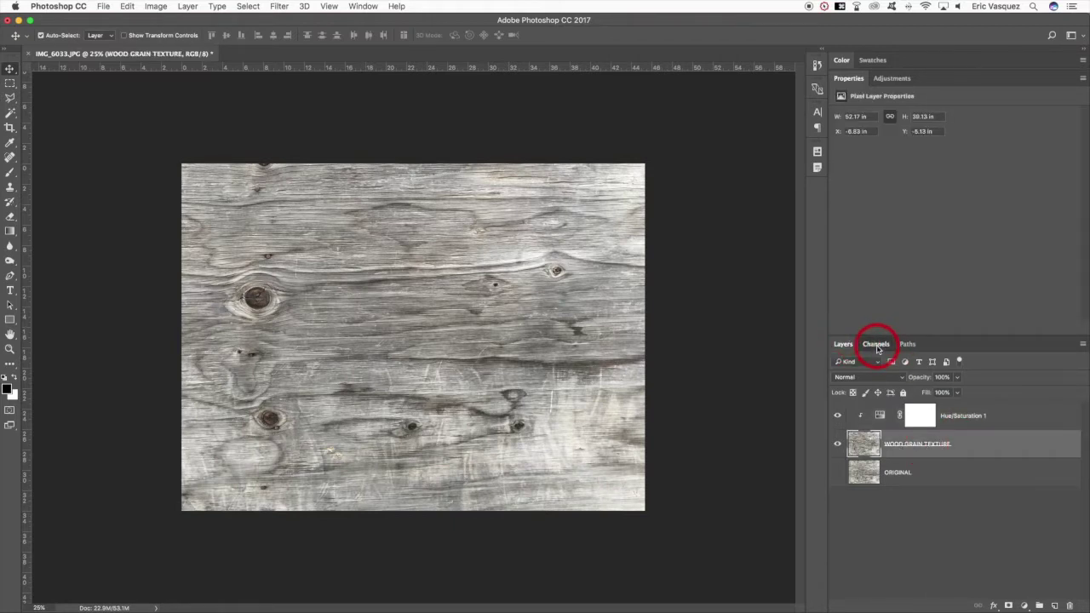
- Compare the Red, Green and Blue channels and duplicate the Blue channel
click(876, 348)
click(890, 413)
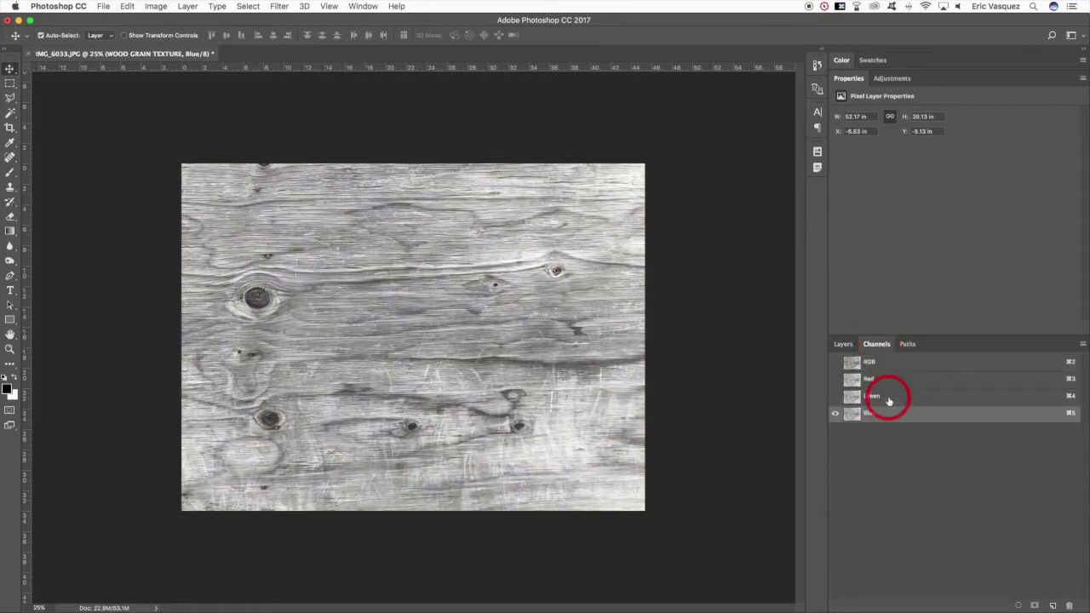
click(890, 395)
click(890, 379)
click(886, 397)
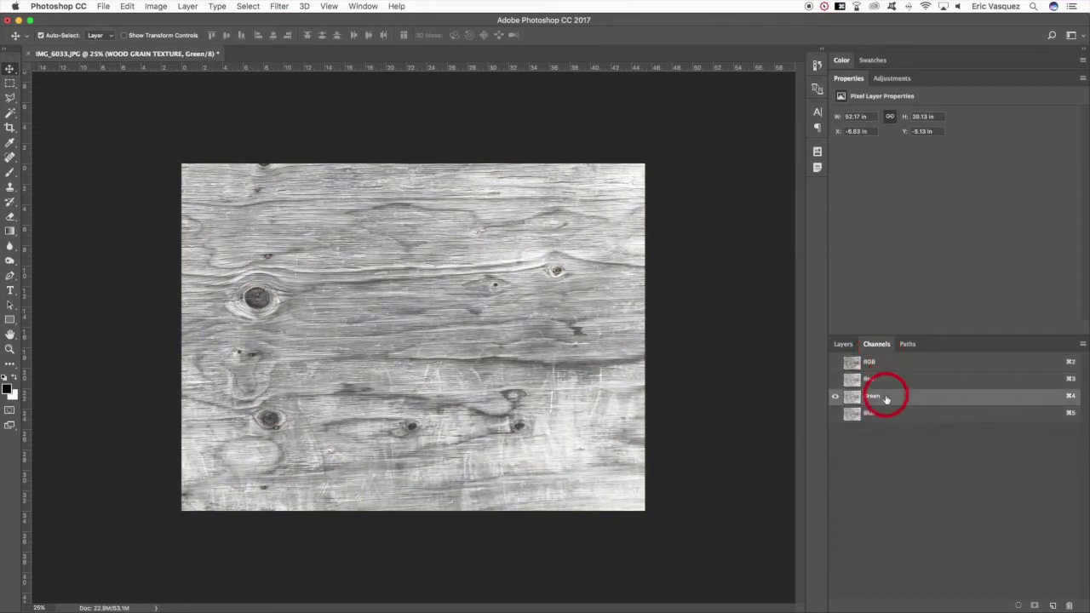
click(886, 417)
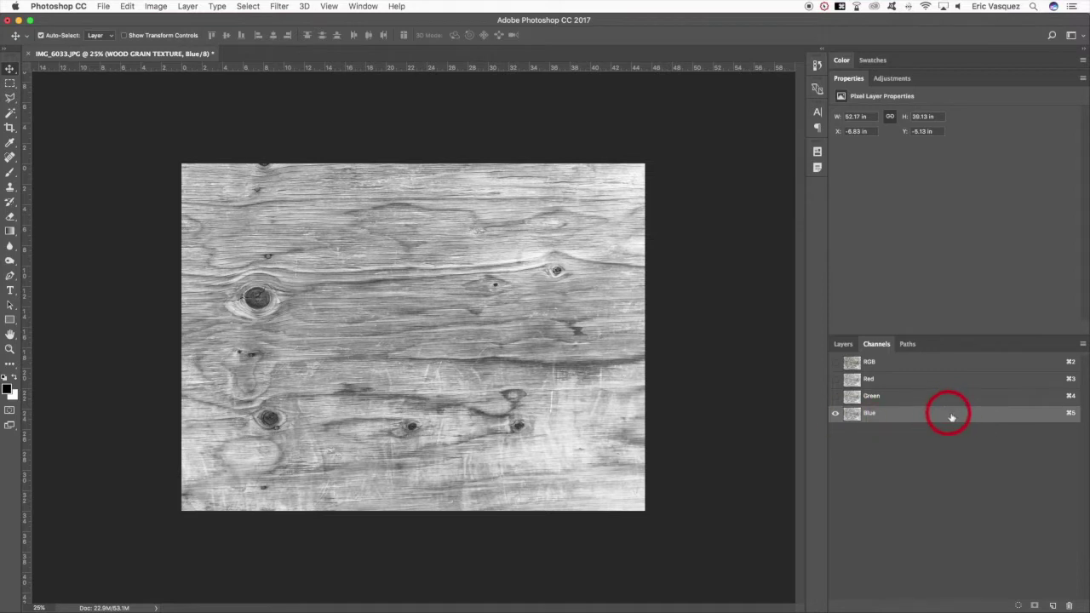
drag(986, 416, 1053, 605)
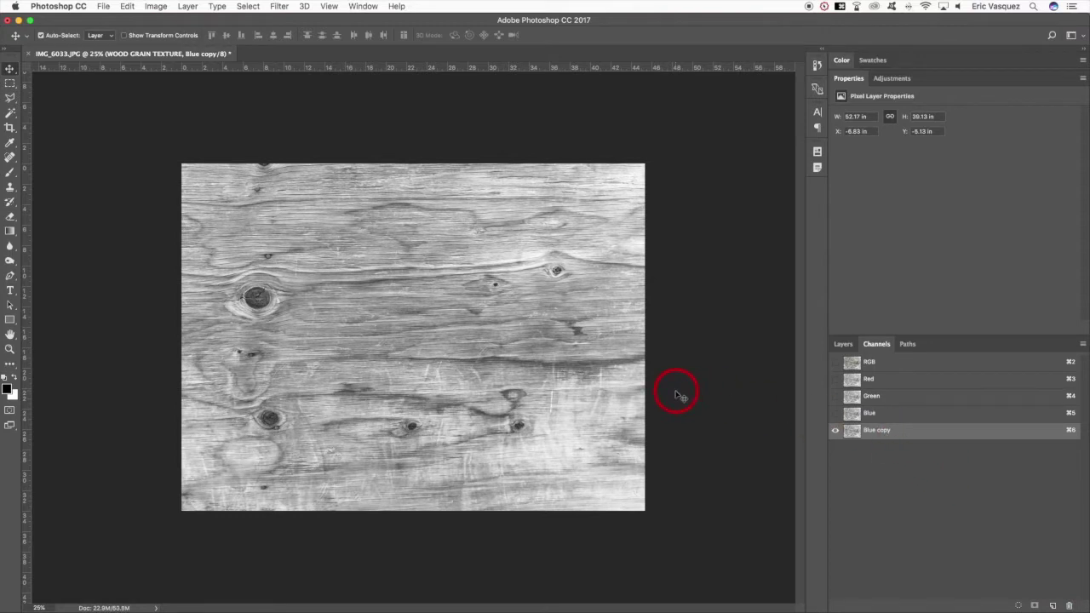
- Darken the Blue copy channel with a steep curve (input 181 → output 78)
key(super+m)
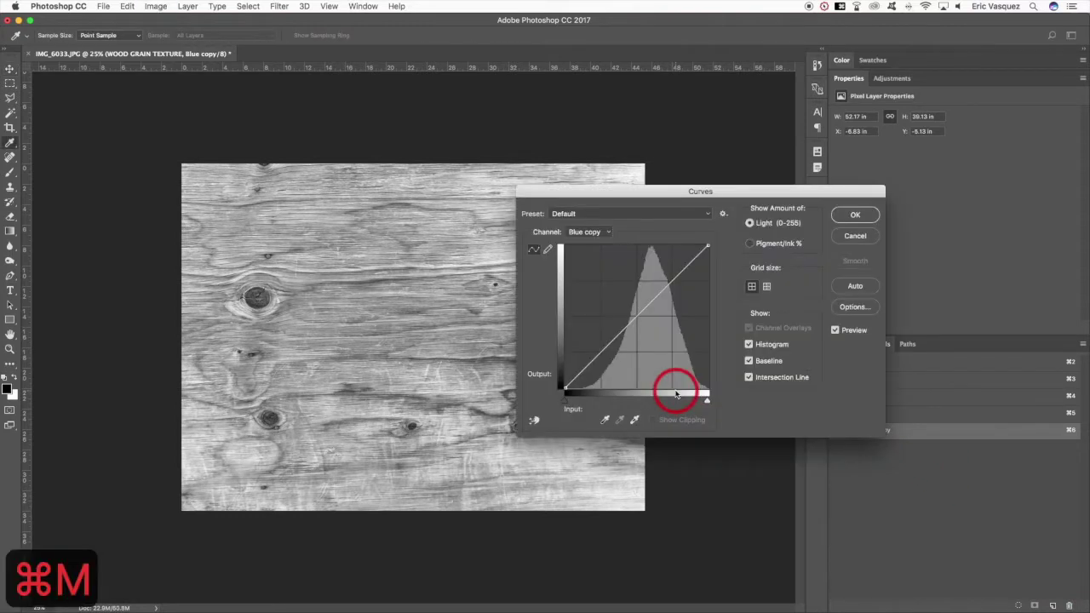
drag(639, 197, 531, 198)
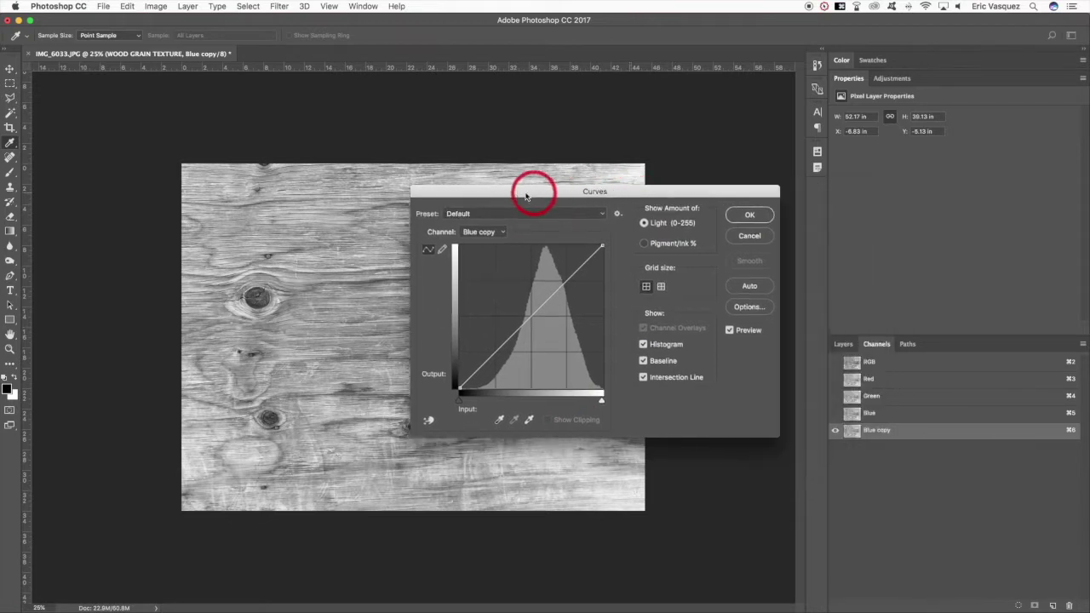
drag(528, 315, 554, 347)
drag(469, 189, 594, 236)
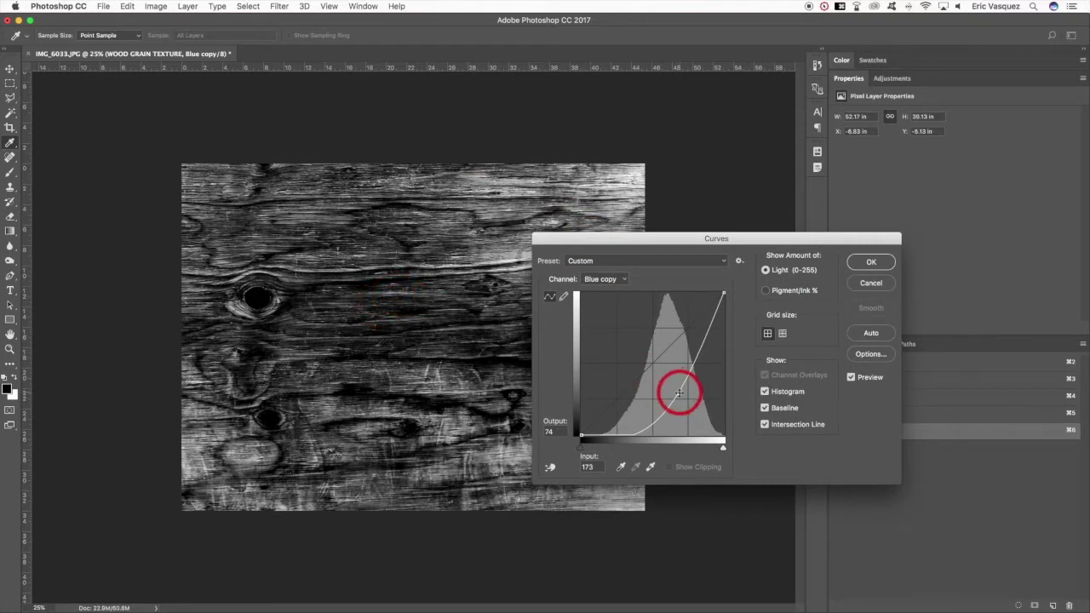
drag(678, 389, 680, 396)
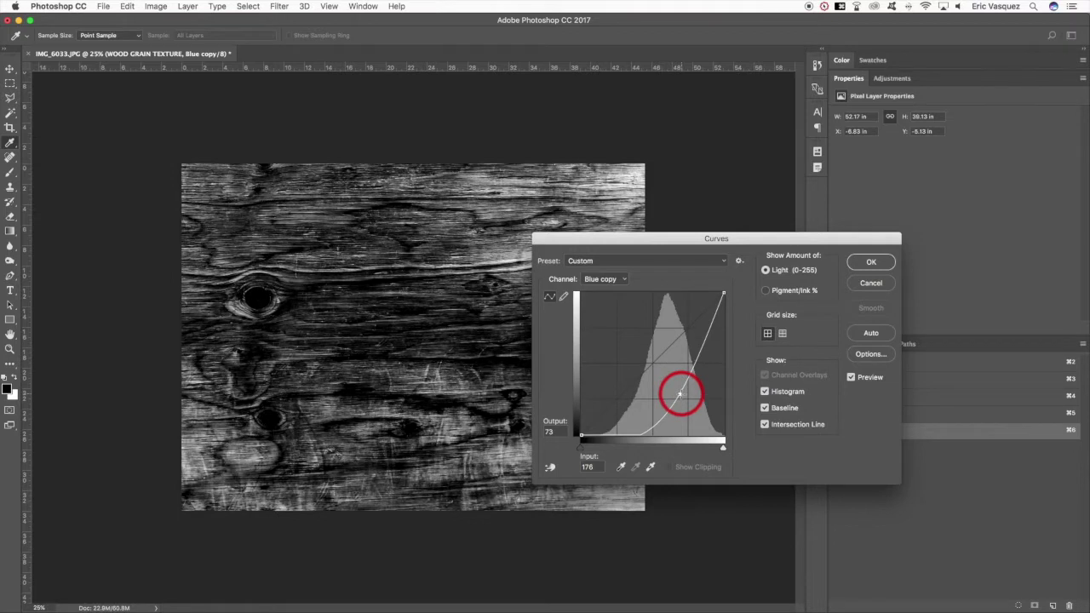
drag(681, 395, 683, 393)
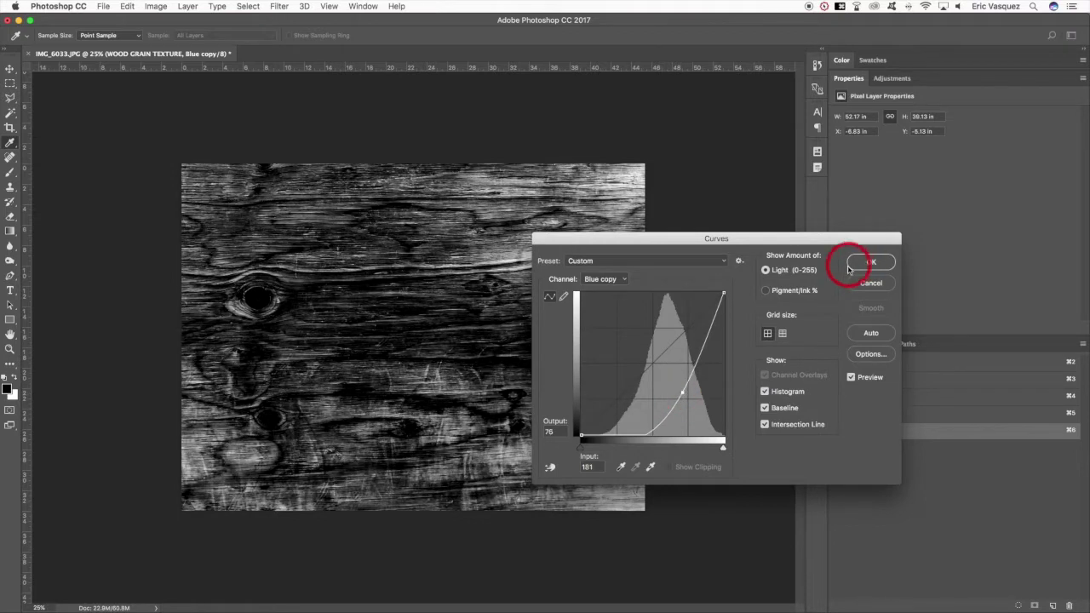
click(870, 263)
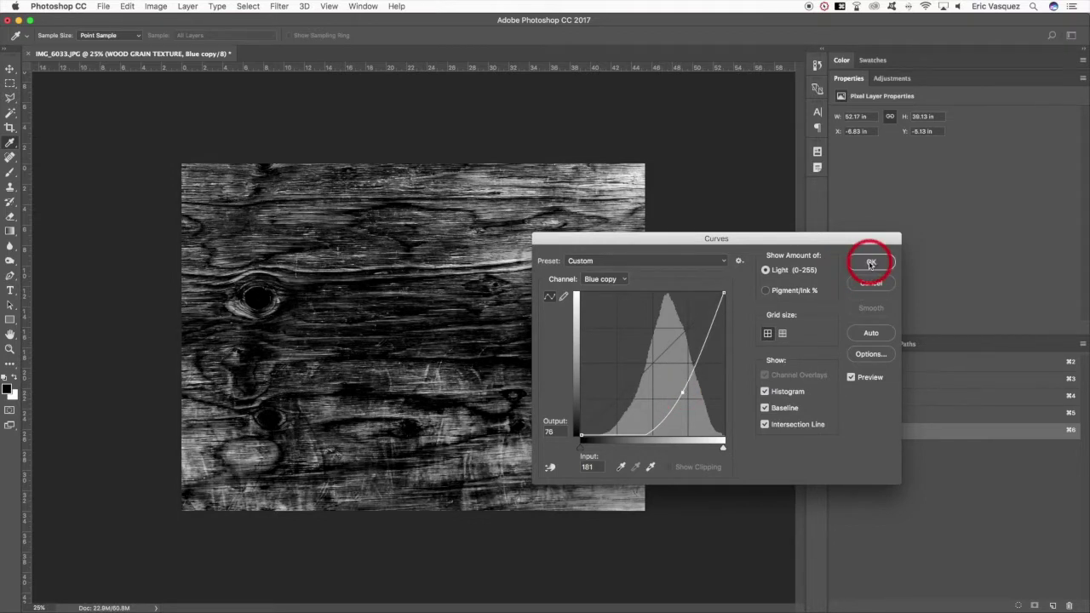
- Duplicate the Blue copy channel into a new document named displacement_map
drag(923, 435, 937, 435)
right_click(937, 436)
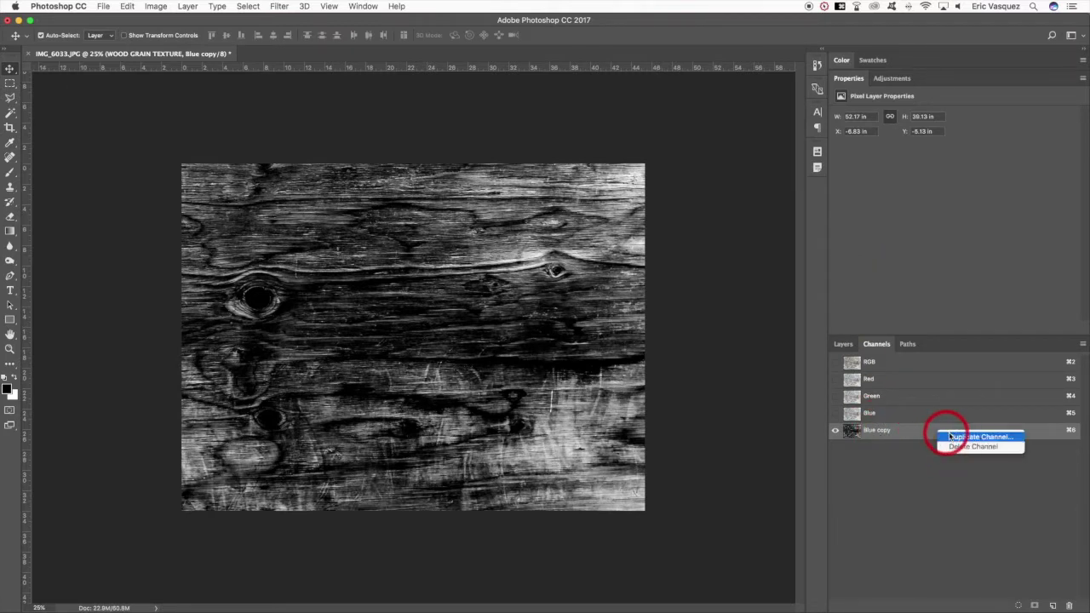
click(964, 441)
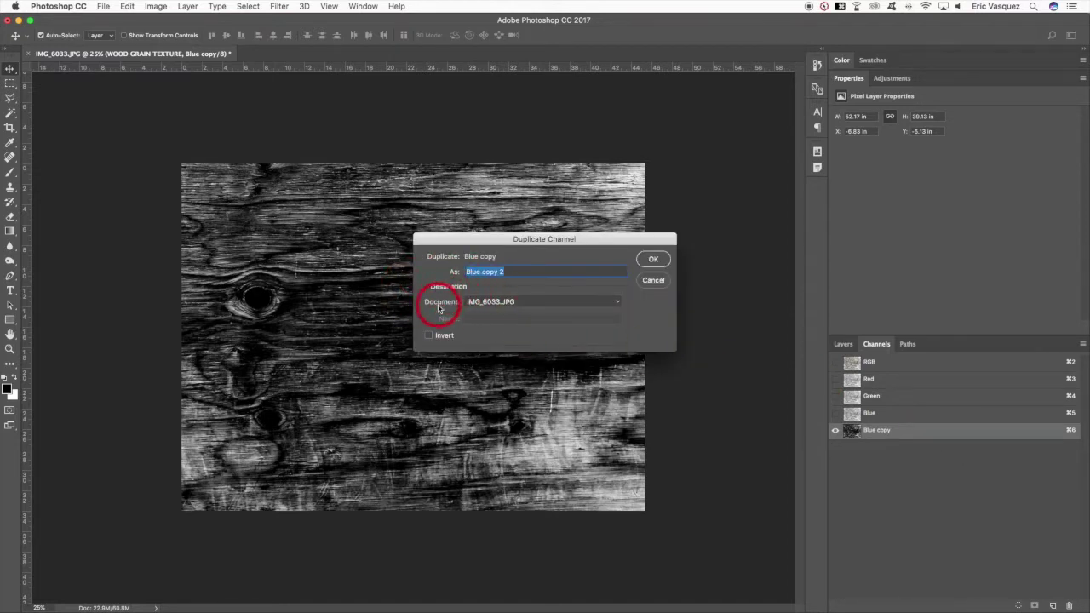
click(551, 304)
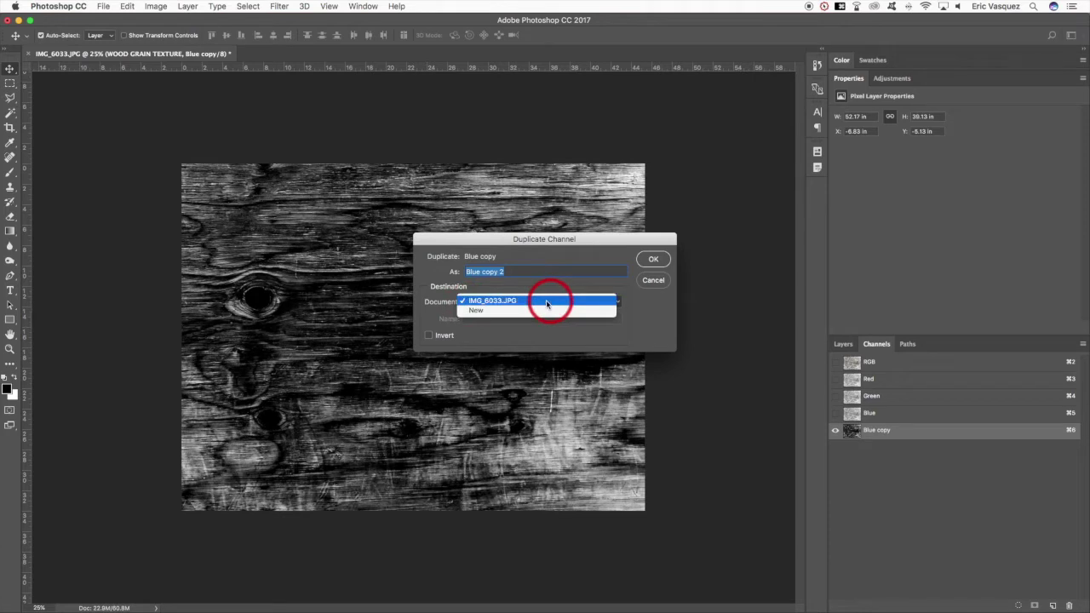
click(545, 301)
click(507, 303)
click(496, 314)
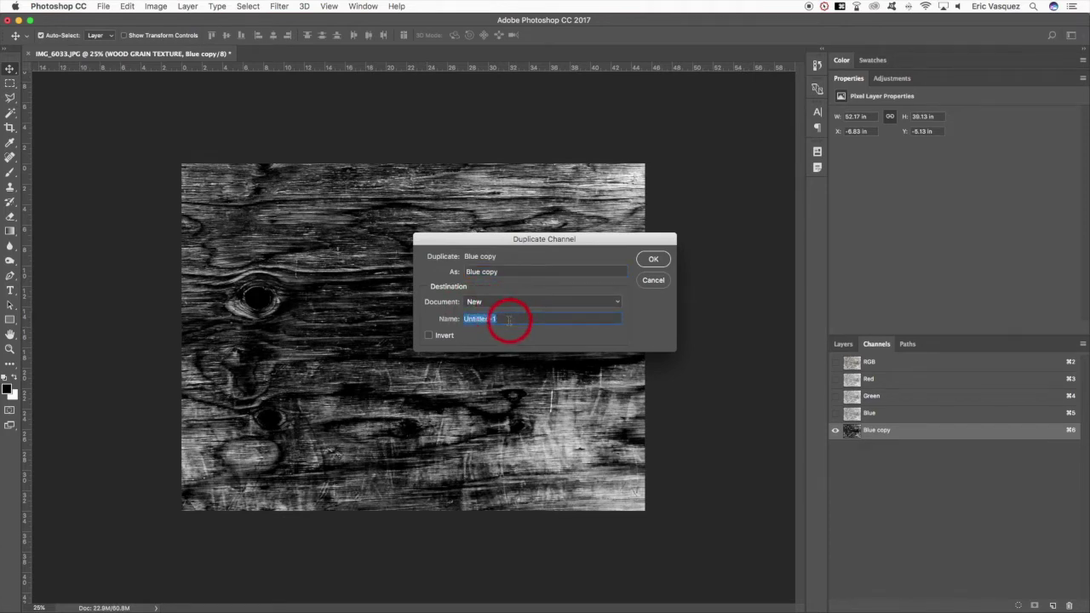
text(disp)
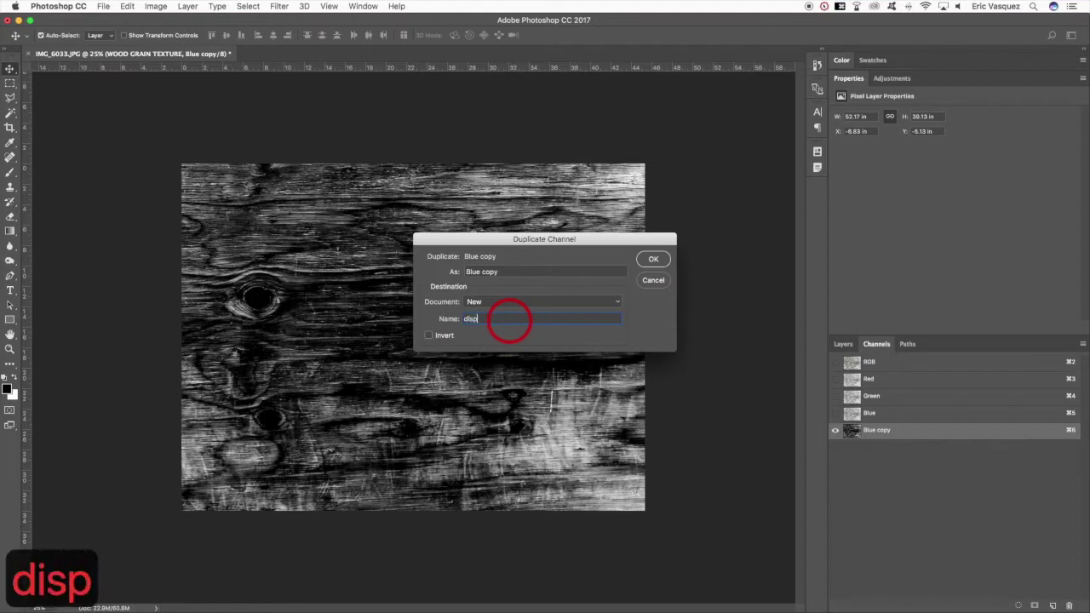
text(lacement_map)
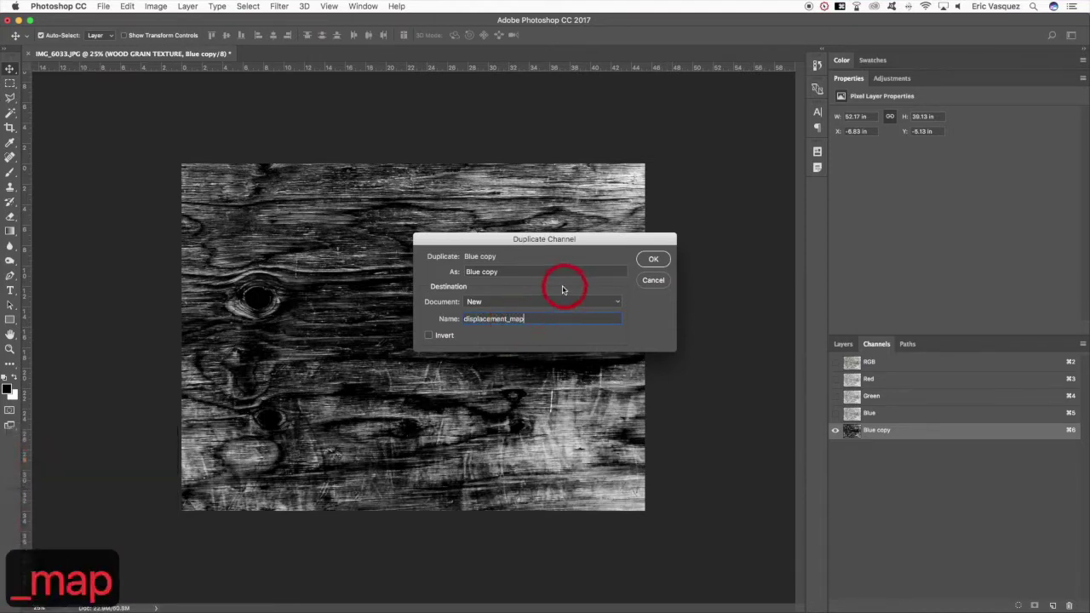
drag(576, 239, 402, 262)
click(349, 341)
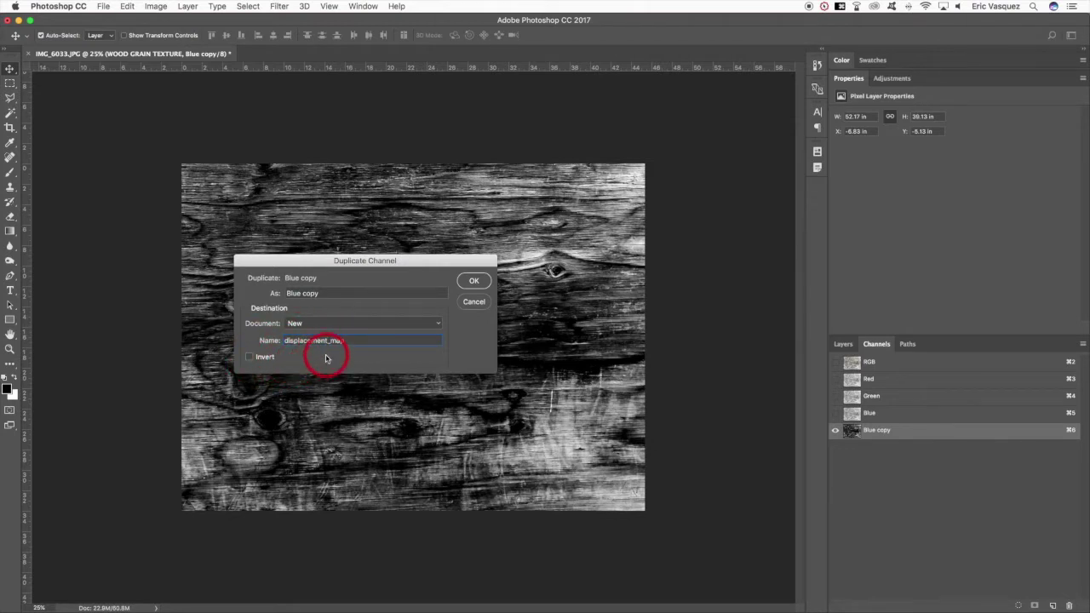
drag(361, 258, 489, 260)
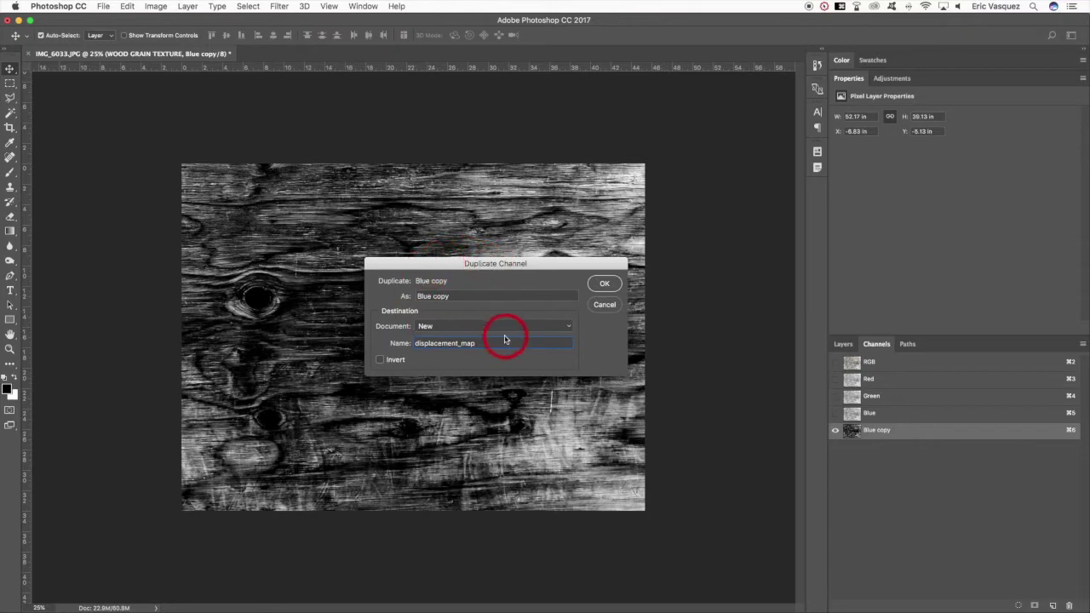
click(604, 284)
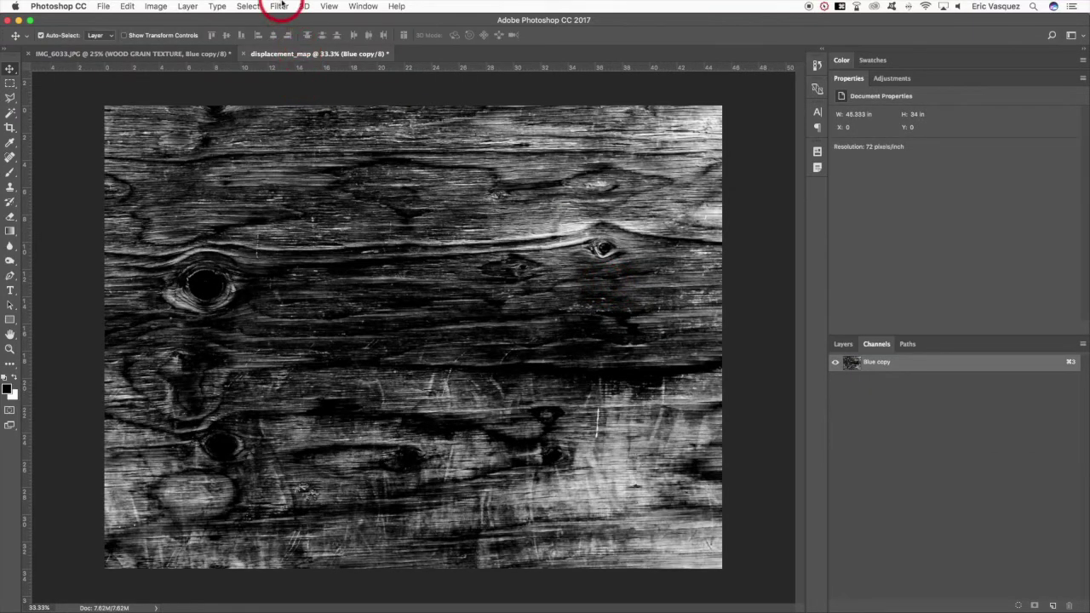
click(280, 6)
- Apply a soft Gaussian Blur to the displacement_map image
mouse_move(309, 140)
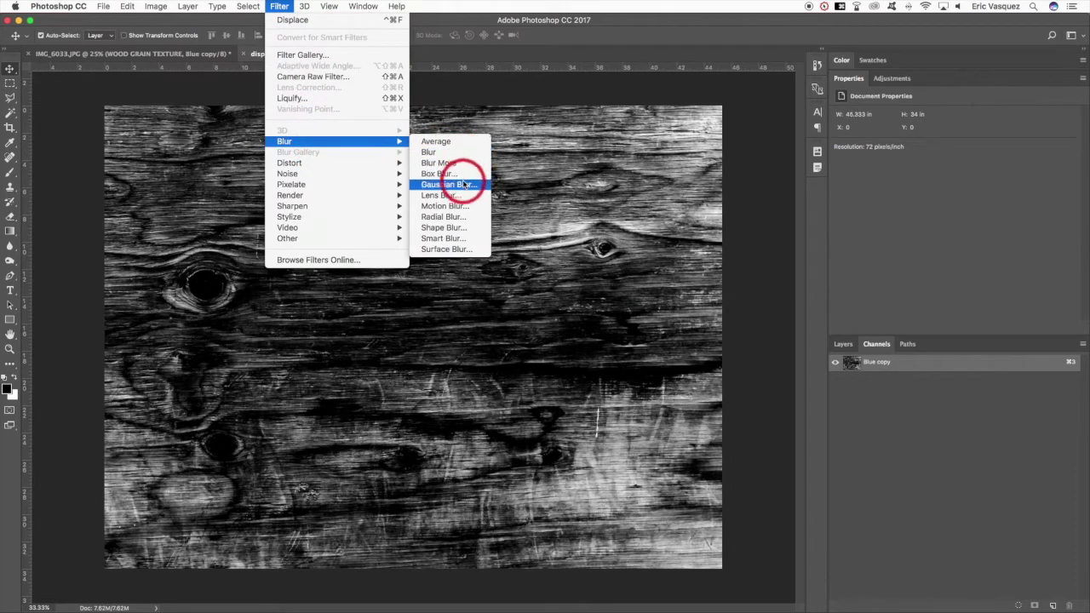
click(449, 184)
mouse_move(779, 328)
mouse_down()
mouse_move(766, 328)
mouse_move(782, 332)
mouse_up()
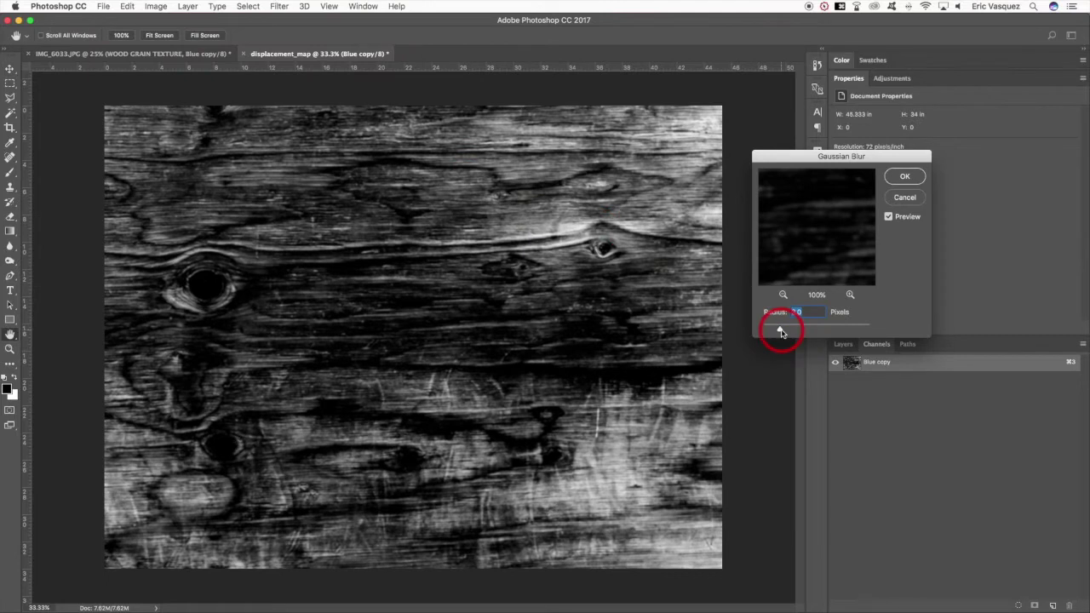
click(902, 178)
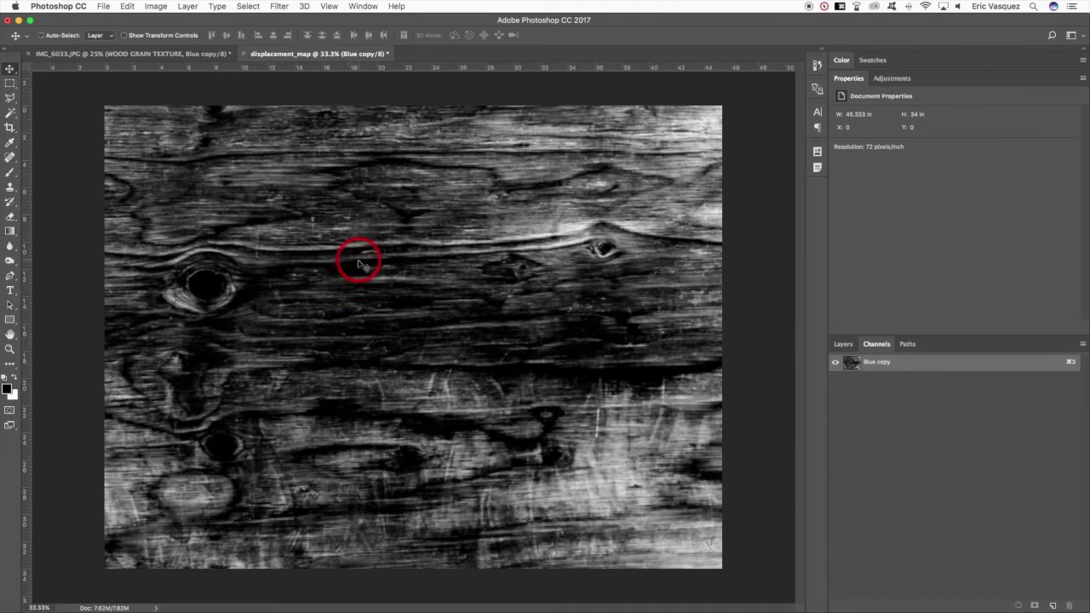
- Save the document as displacement_map.psd and close it
key(super+s)
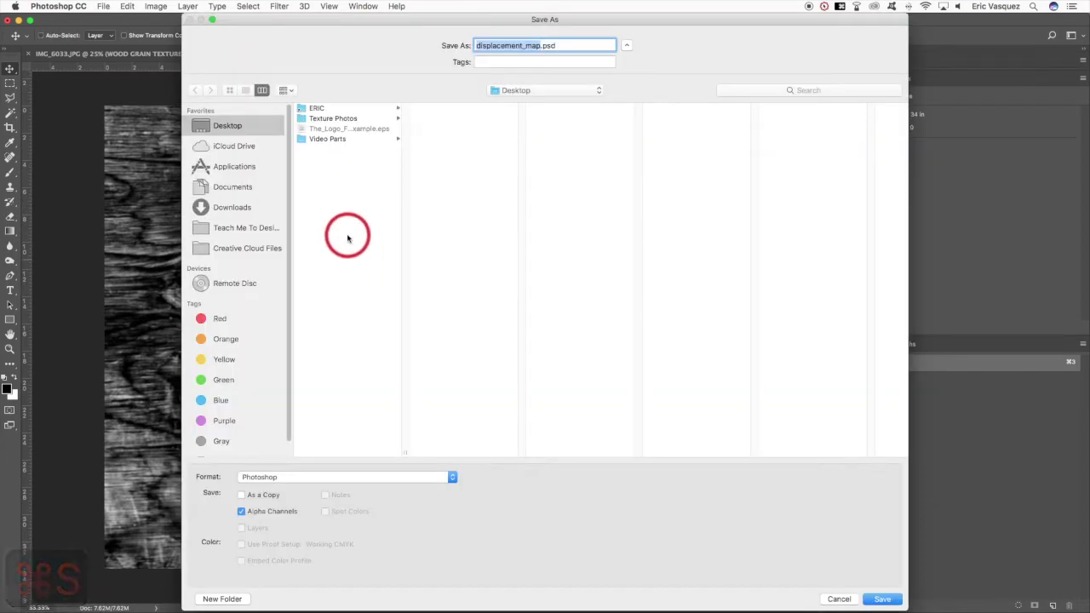
key(Return)
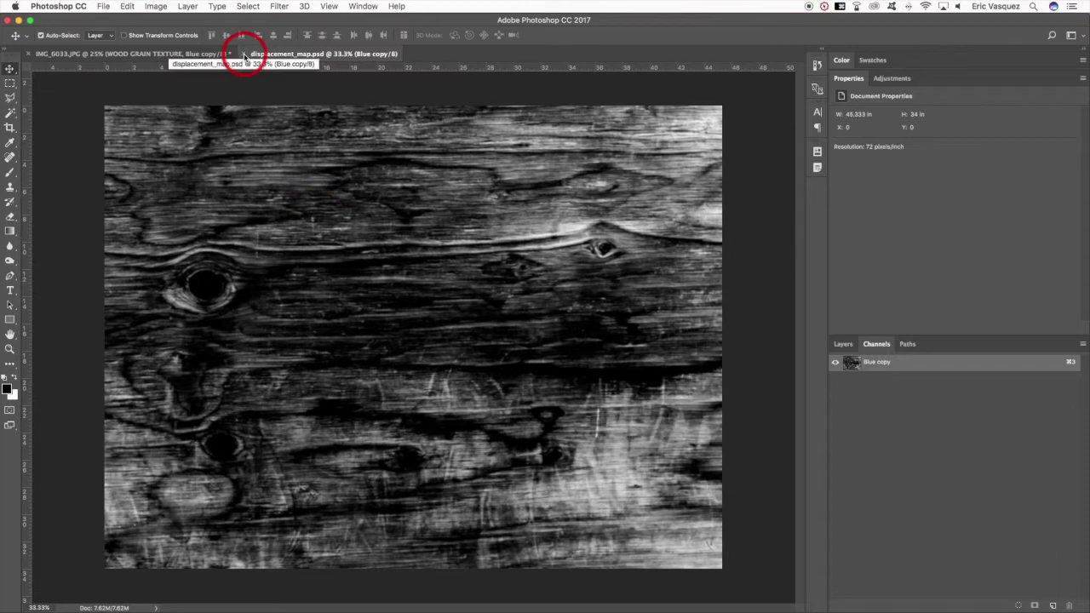
key(super+w)
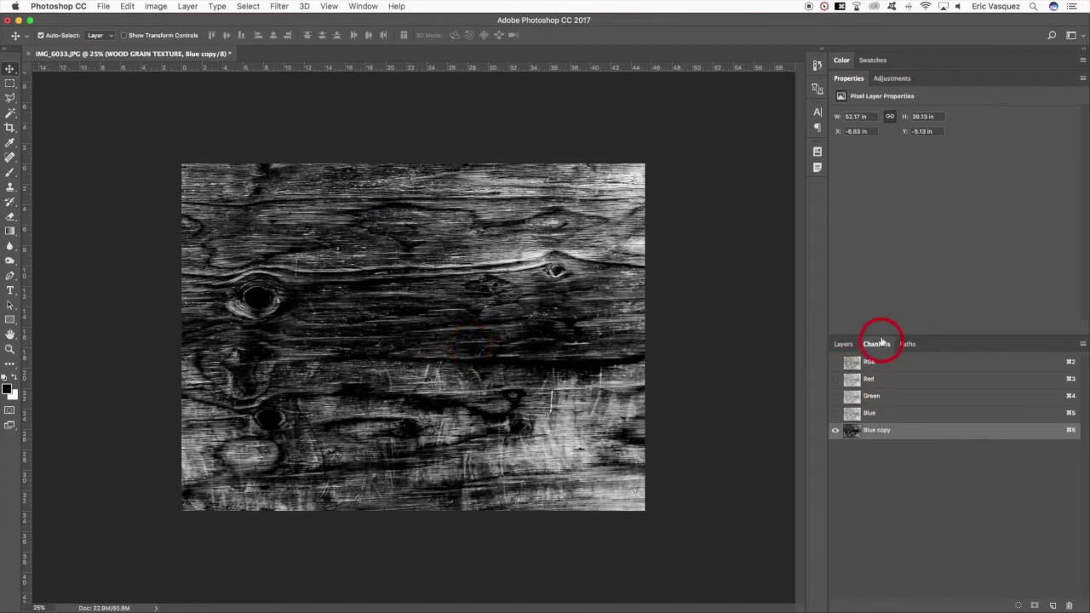
- Return to the RGB composite channel and show the document's layers
click(919, 365)
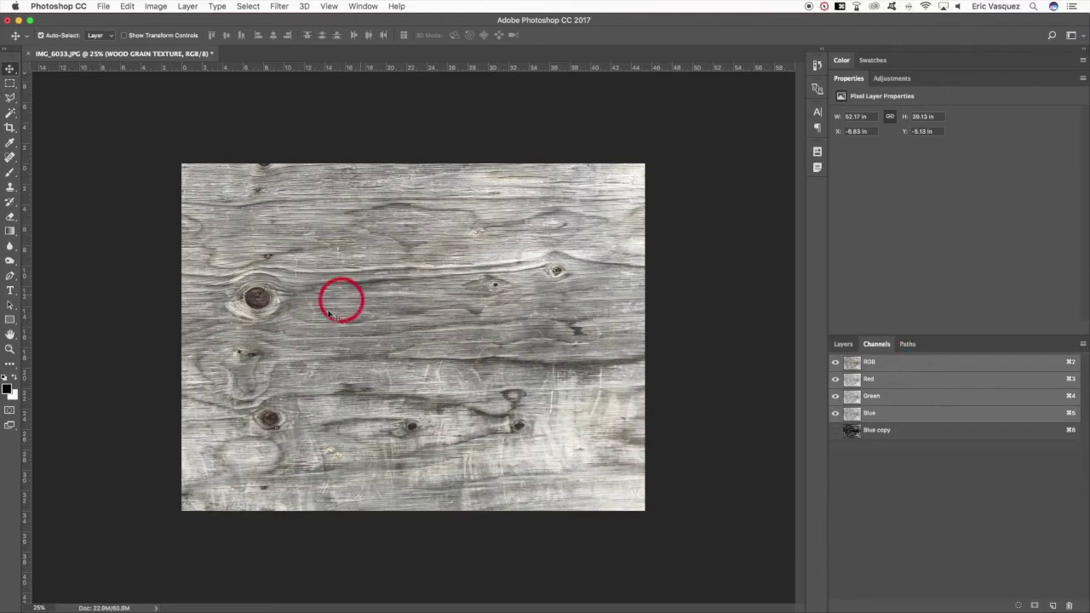
click(842, 344)
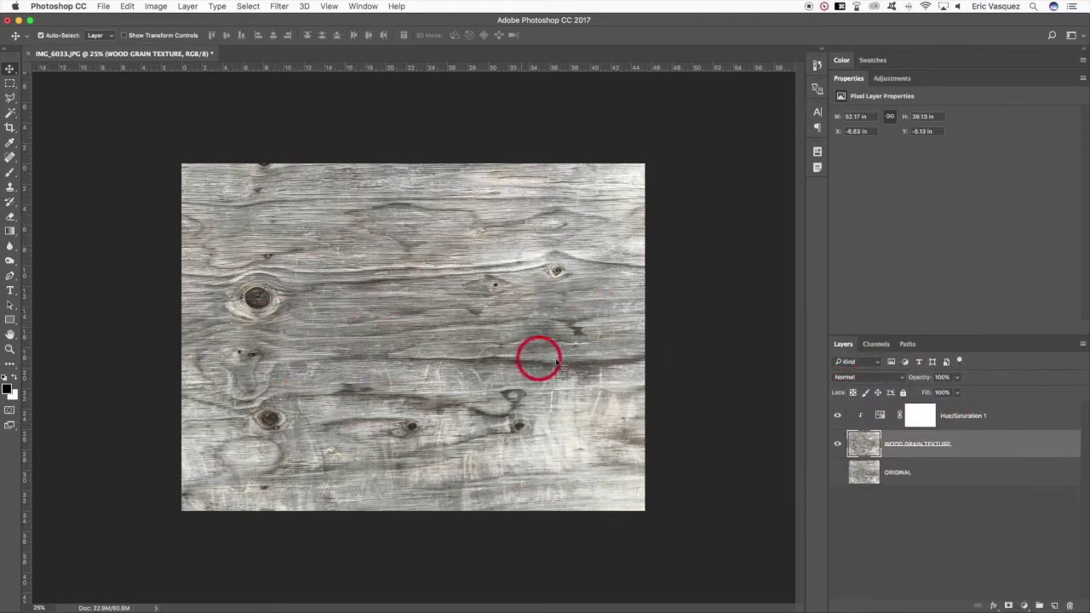
- Copy The Logo Factory badge group in Illustrator and return to Photoshop
key(super+Tab)
key(super+Tab)
key(super+Tab)
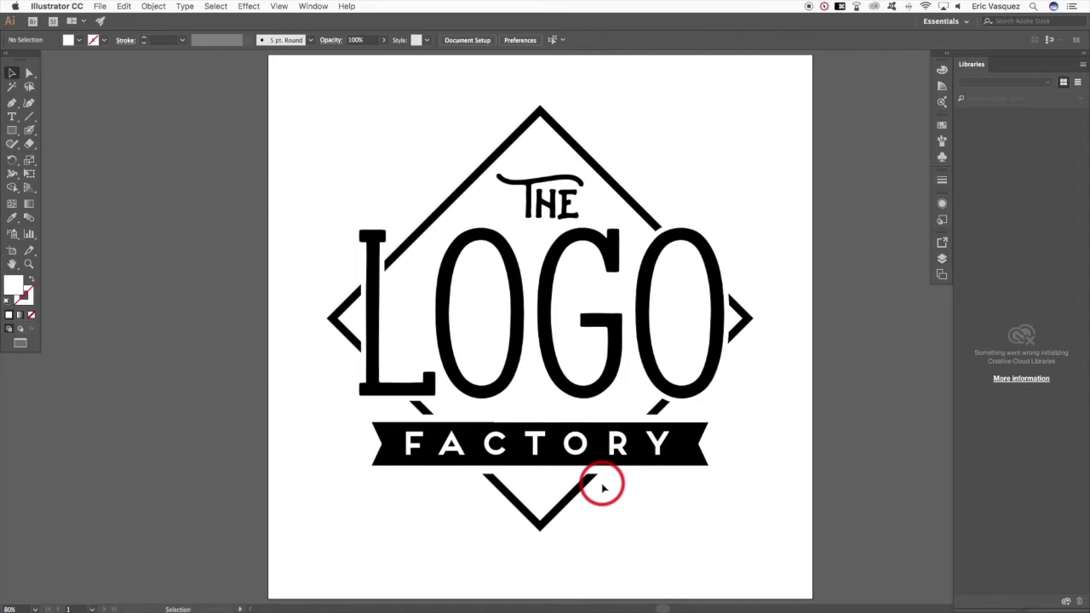
click(688, 449)
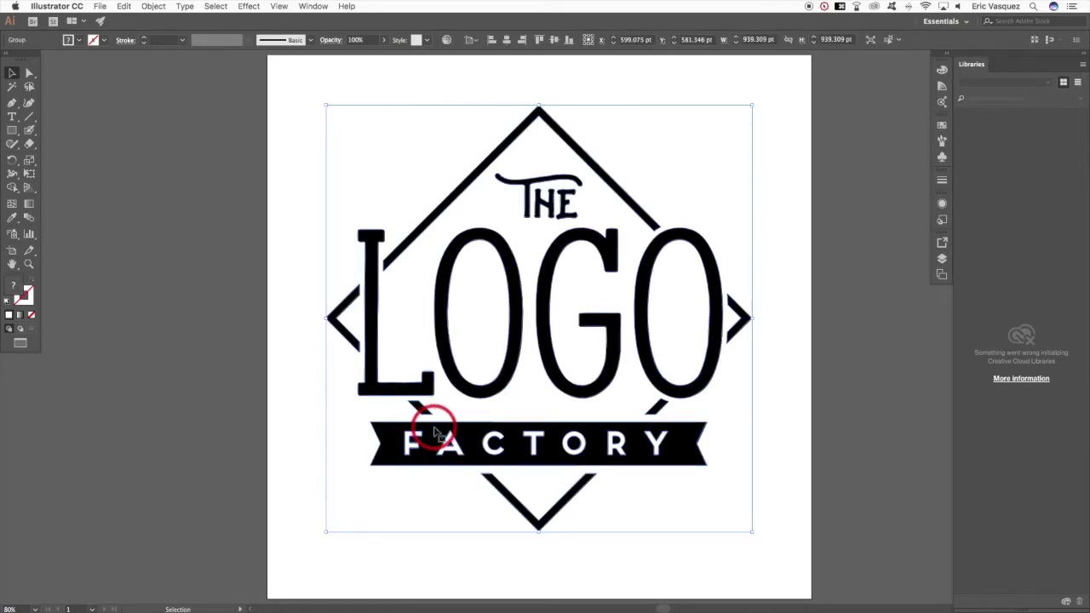
key(super+c)
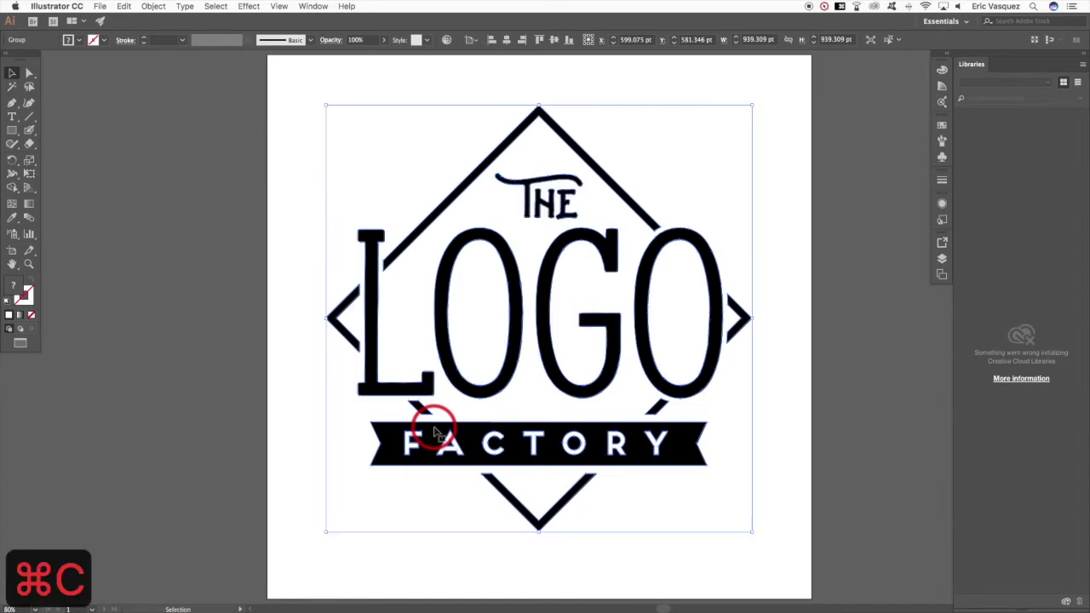
key(super+Tab)
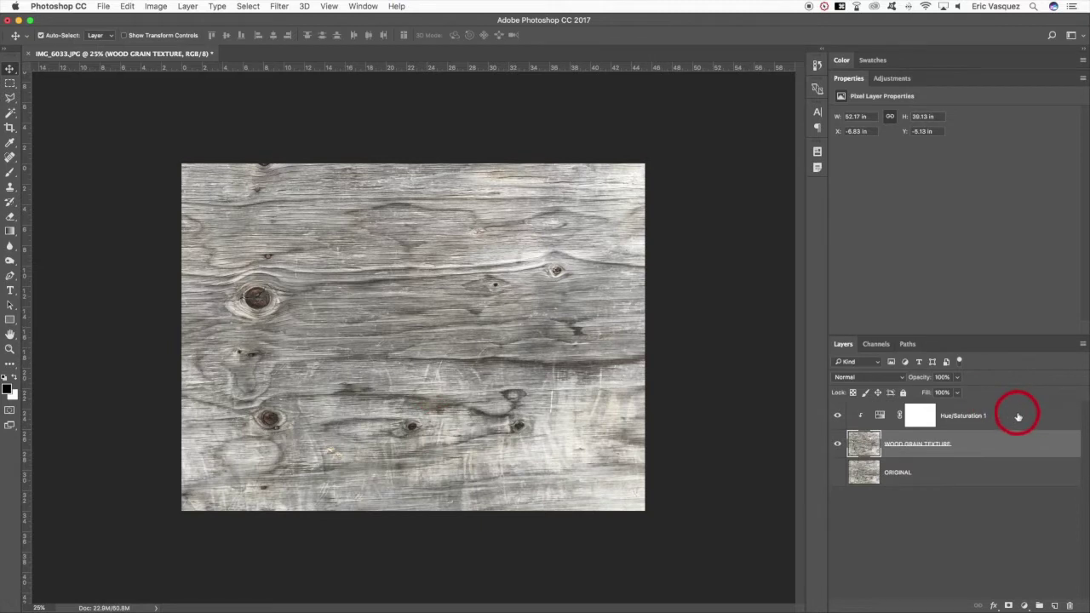
- Paste the logo above Hue/Saturation 1 as a smart object, enlarged across the wood
click(1018, 415)
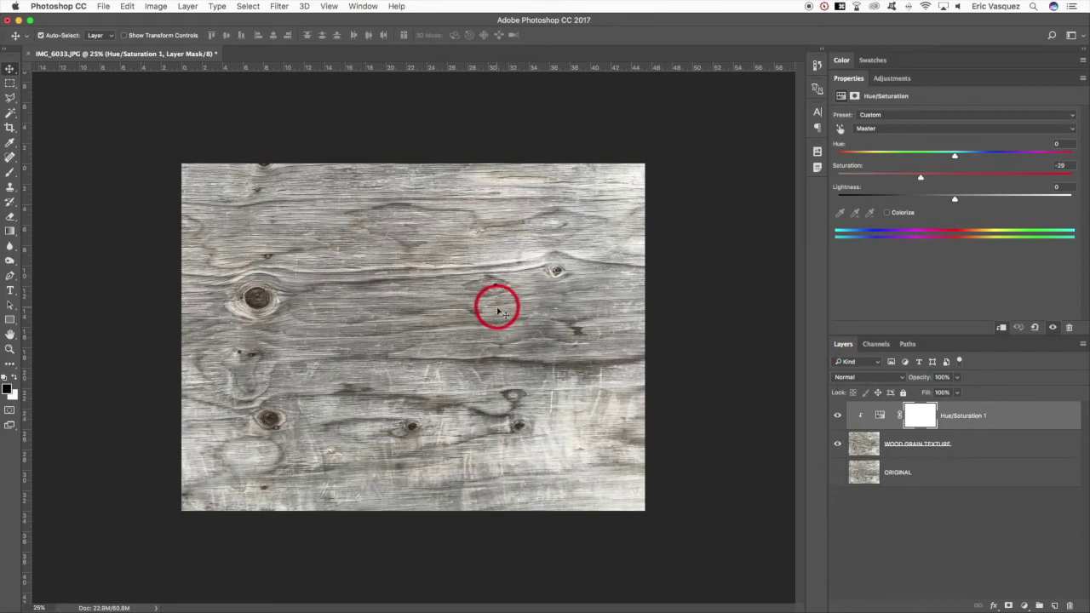
key(super+v)
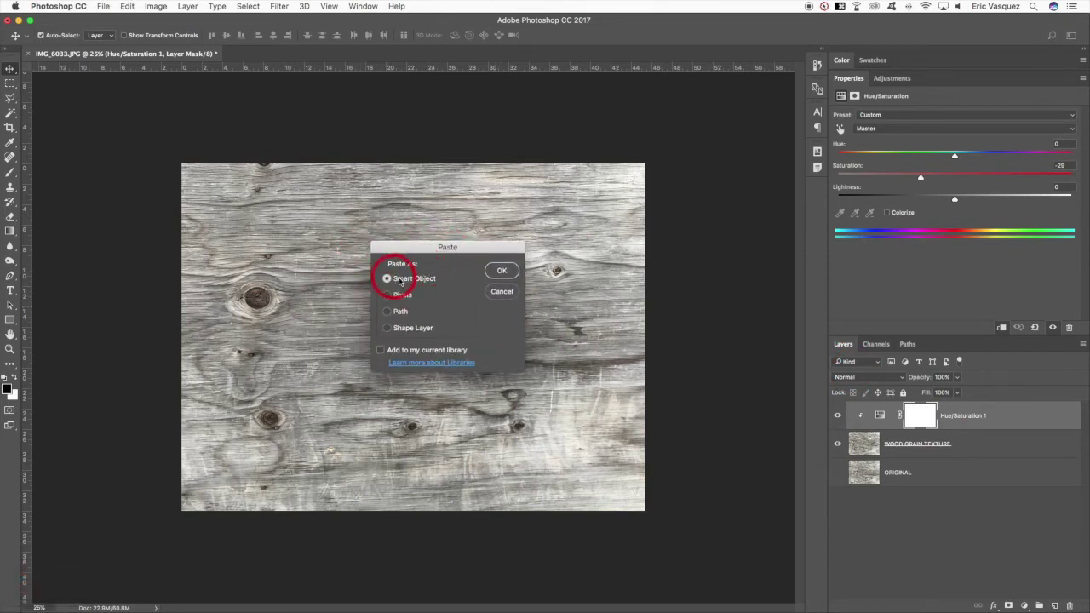
click(503, 270)
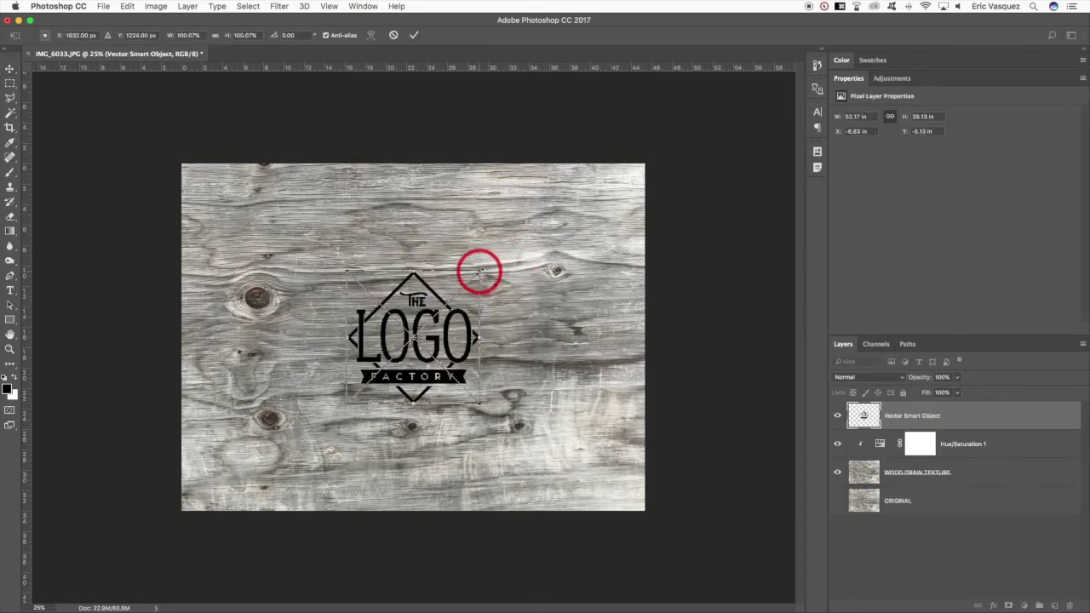
drag(479, 271, 559, 195)
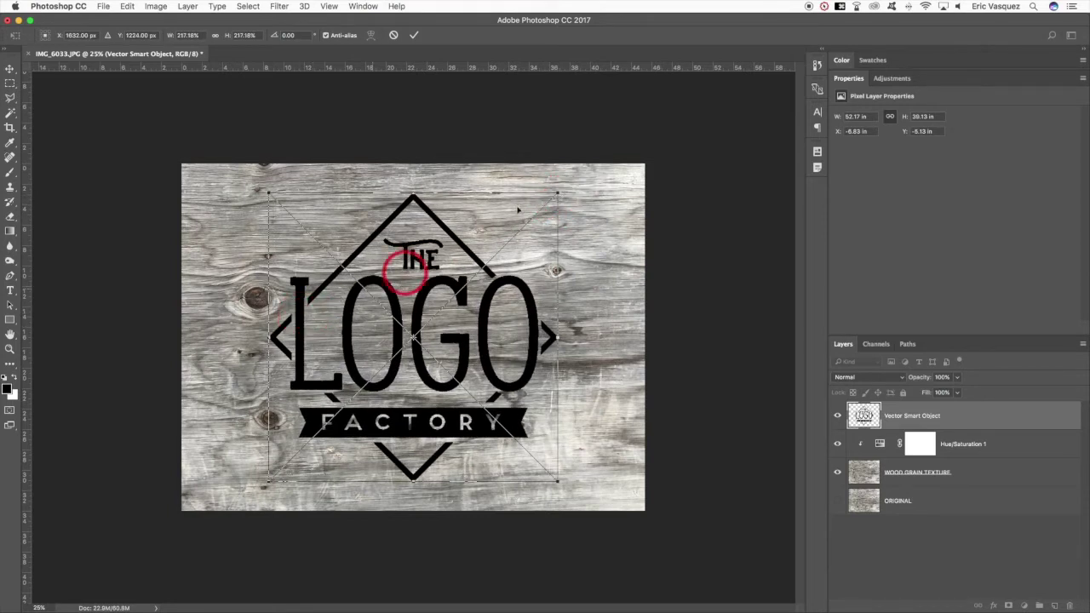
drag(557, 193, 561, 189)
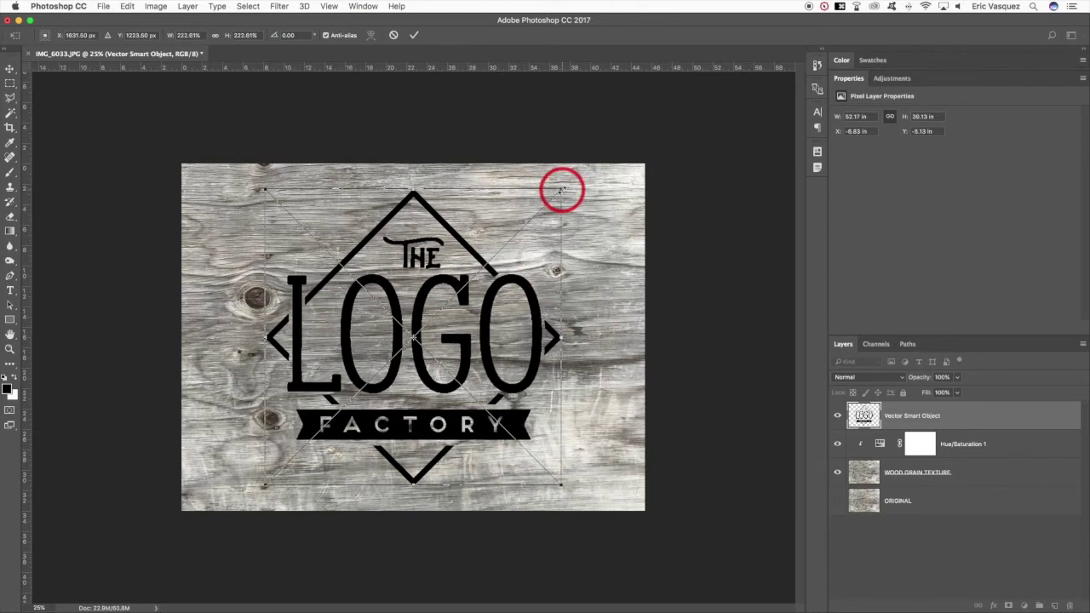
key(Return)
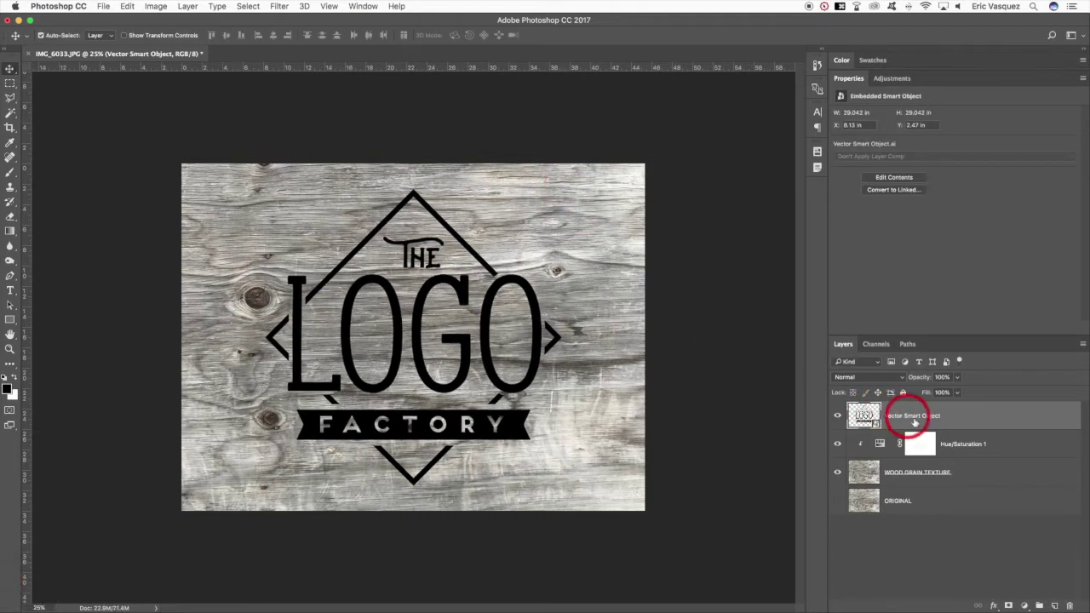
- Name the logo smart object layer LOGO
text(LOGO)
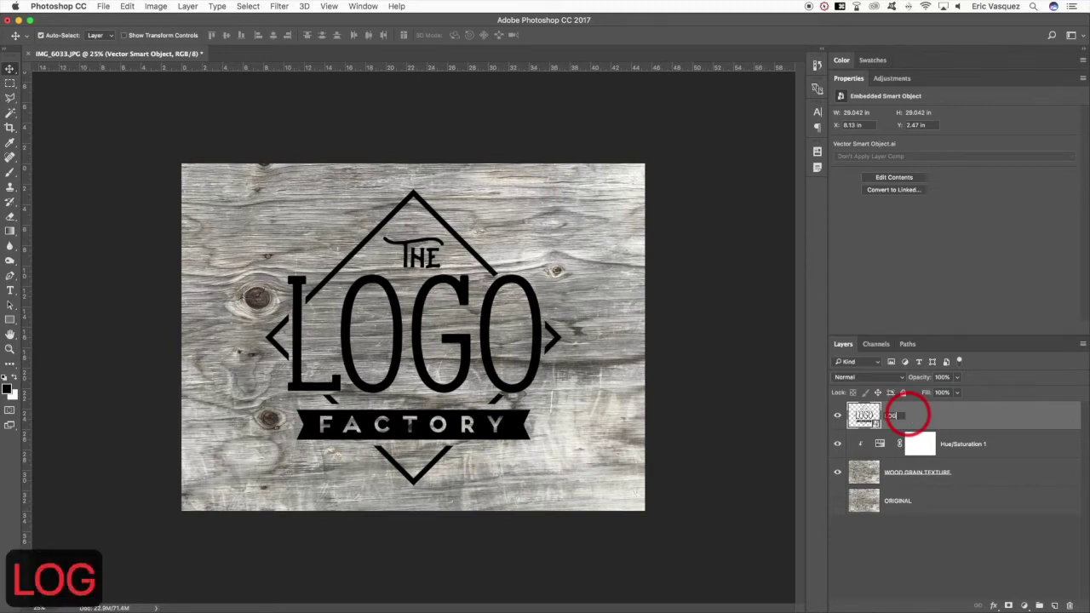
key(Return)
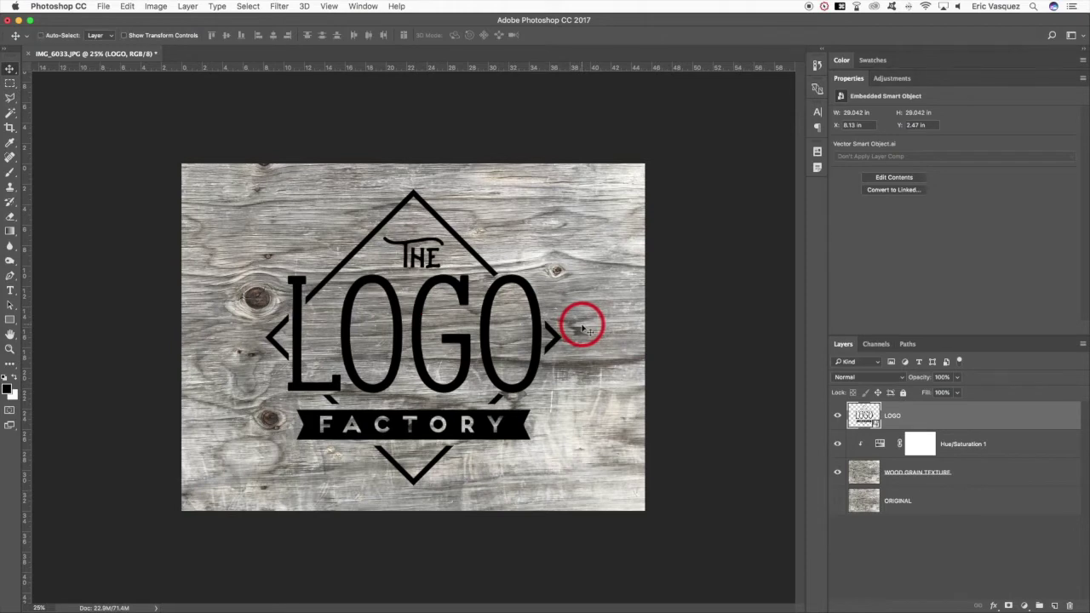
key(super+equal)
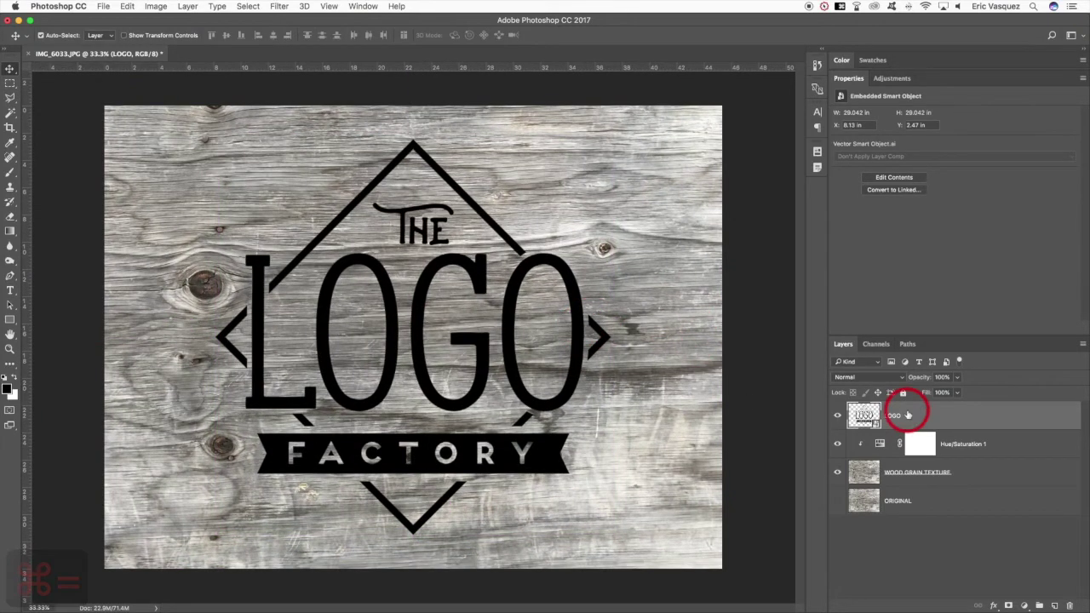
- Apply a Displace filter to LOGO using displacement_map.psd from the Desktop
click(279, 6)
mouse_move(345, 163)
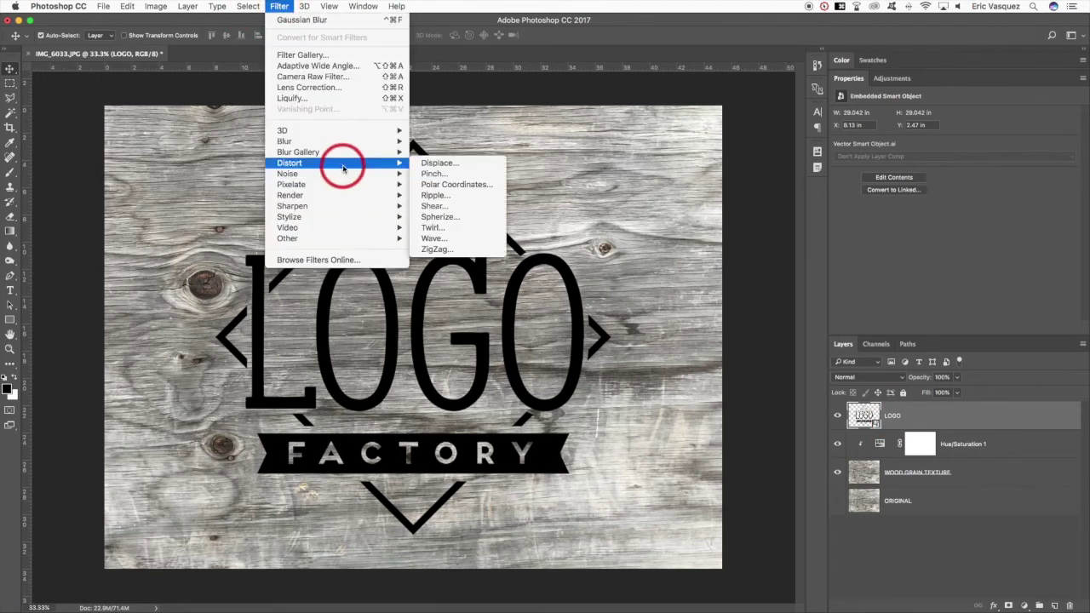
click(462, 165)
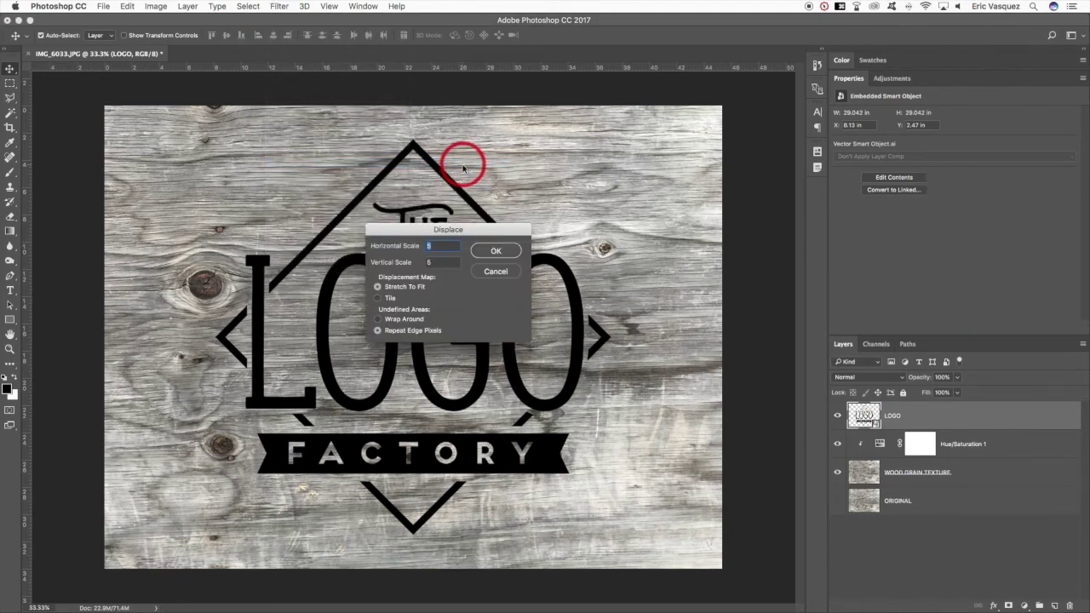
click(496, 251)
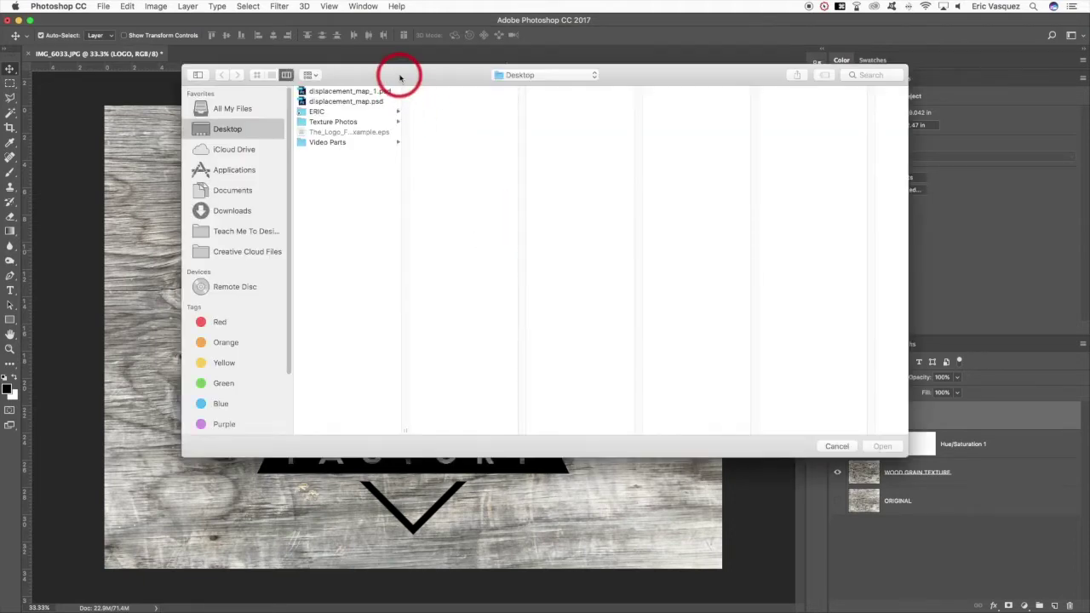
drag(396, 82, 426, 142)
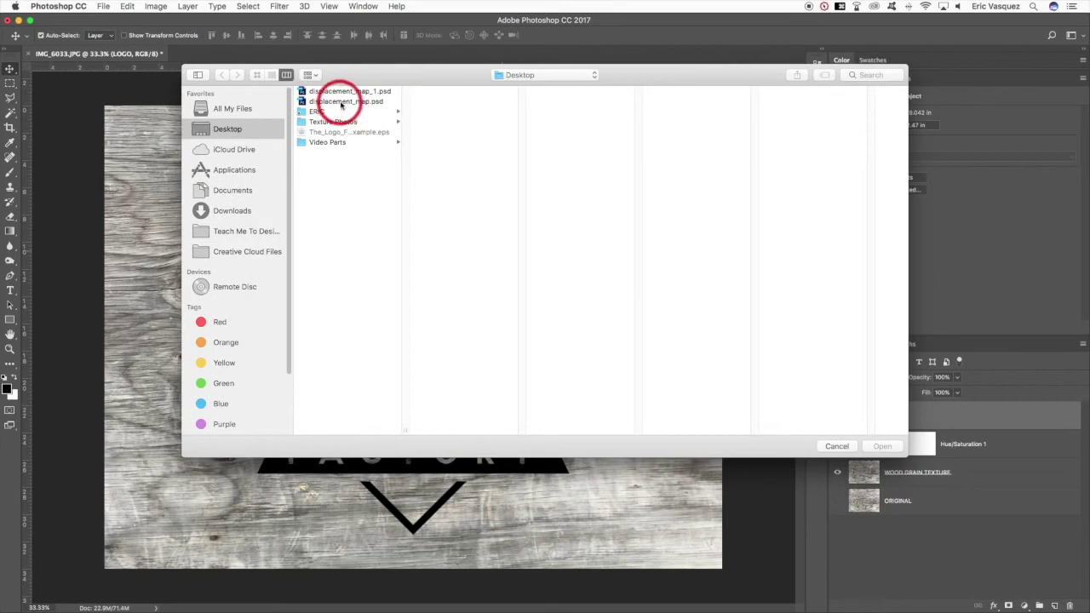
click(341, 99)
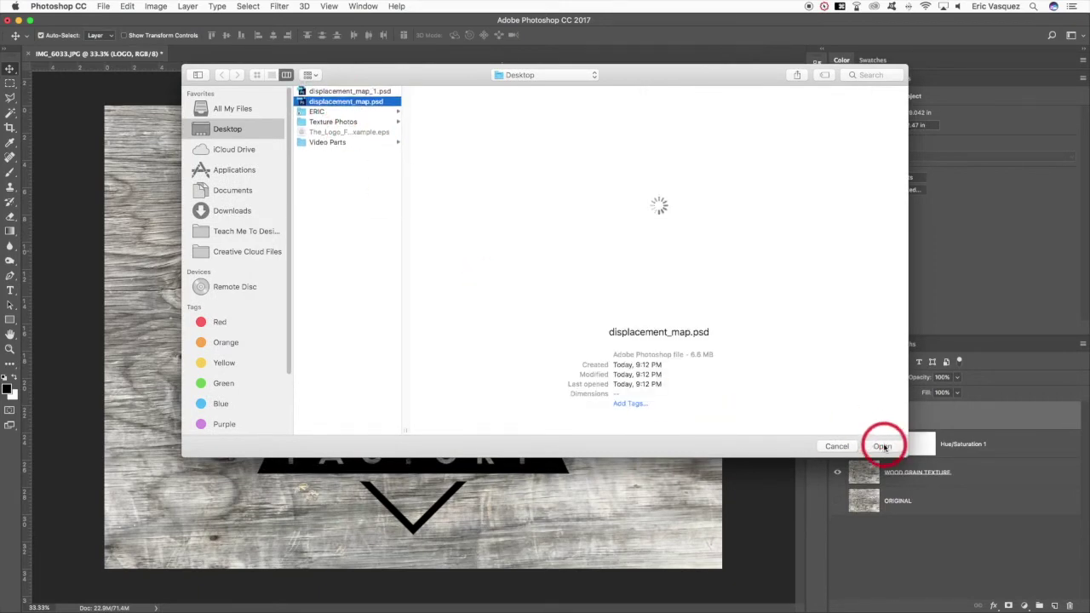
click(882, 445)
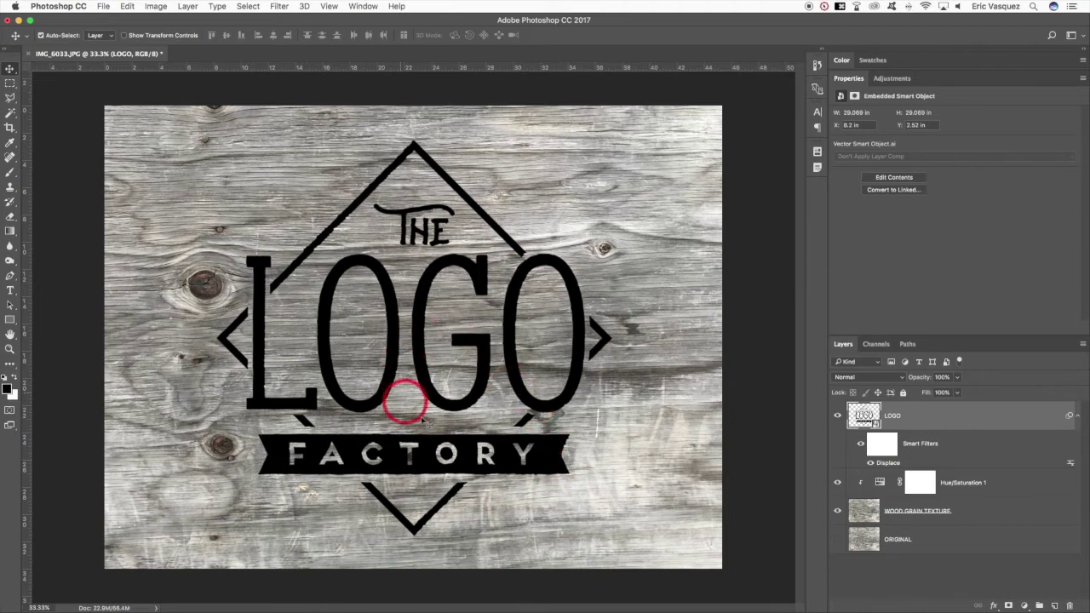
- Load the Blue copy channel as a wood-grain selection, then return to the RGB composite and layers
click(1077, 417)
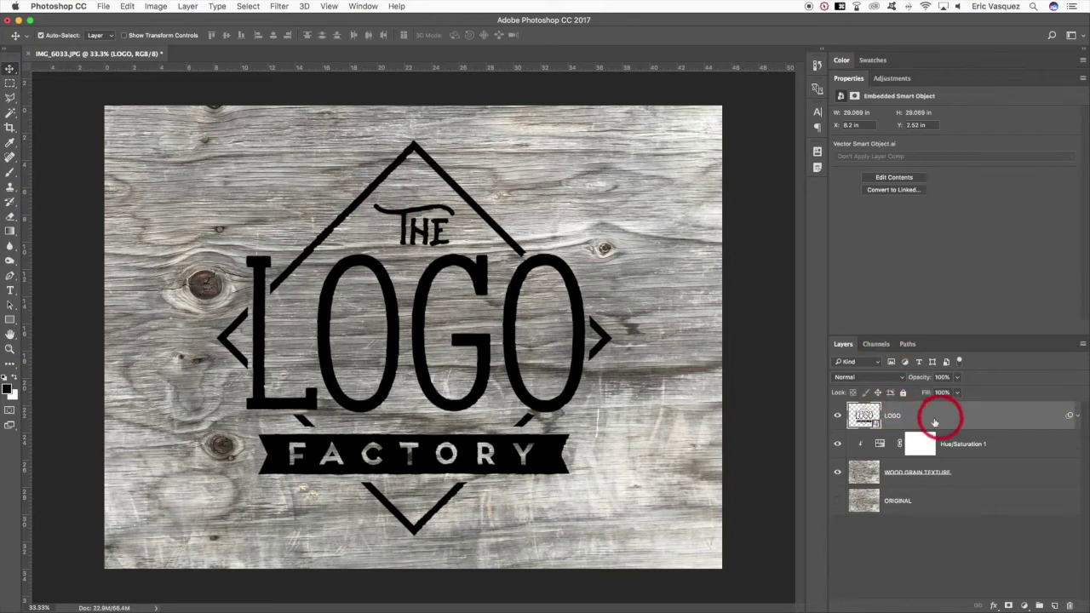
click(874, 343)
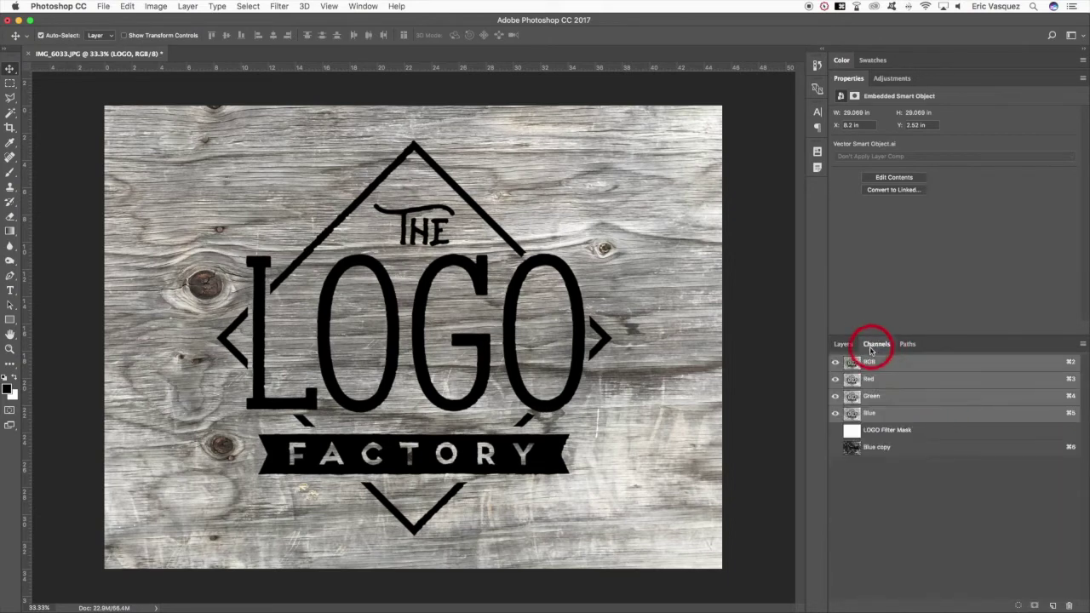
click(851, 448)
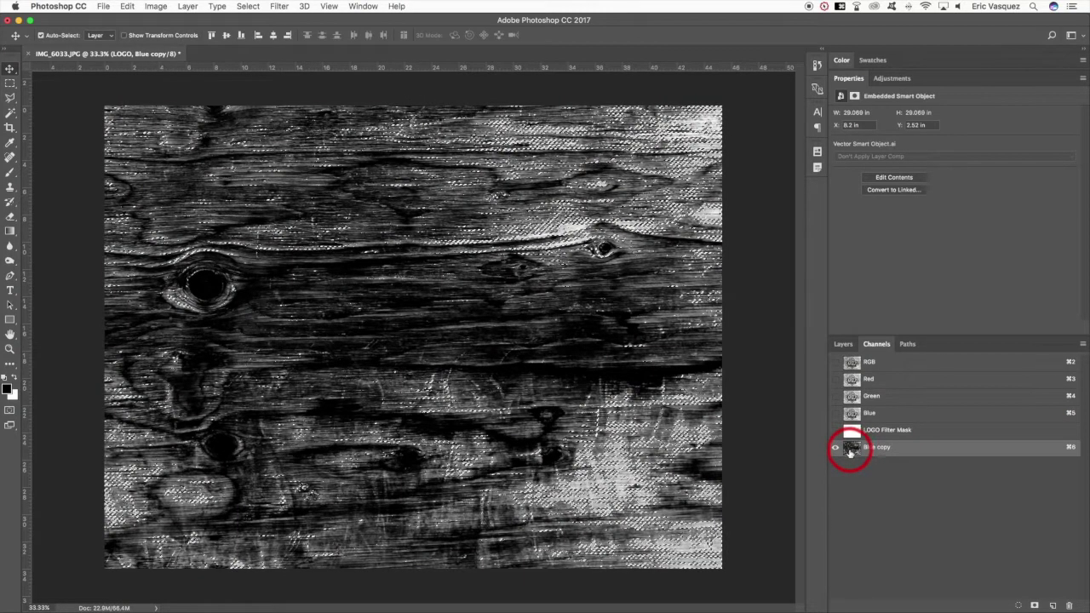
key(super+d)
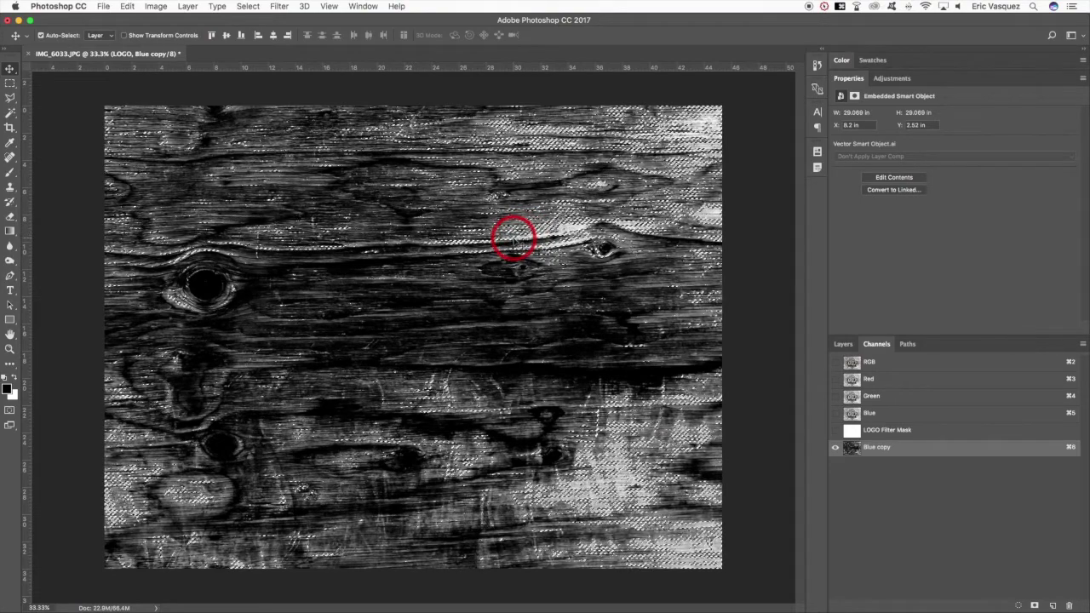
click(904, 366)
click(843, 346)
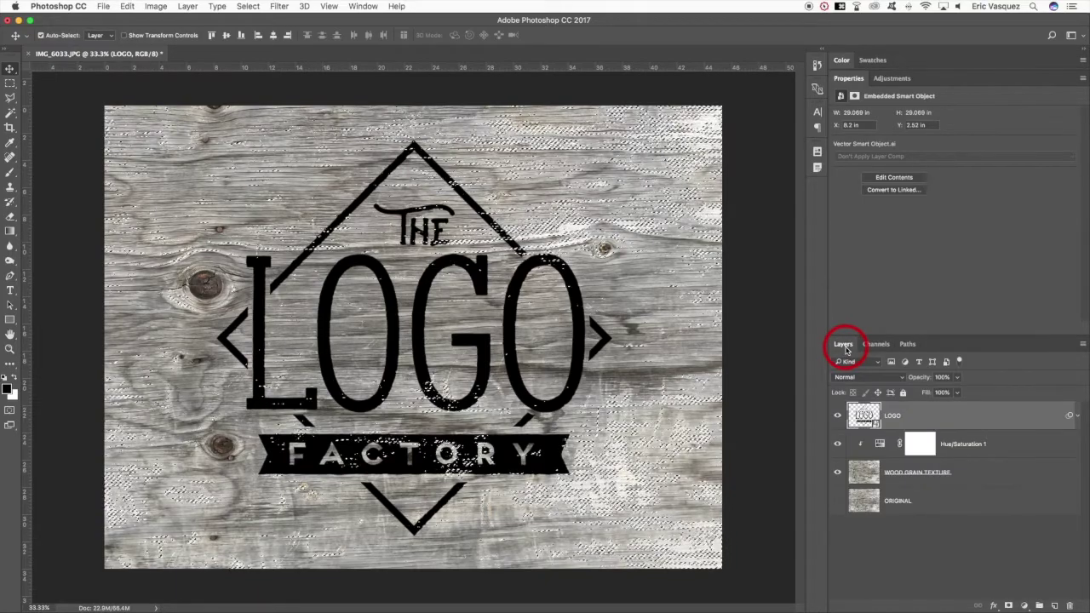
- Mask the LOGO layer with the grain selection and duplicate it up to LOGO copy 15
click(1008, 605)
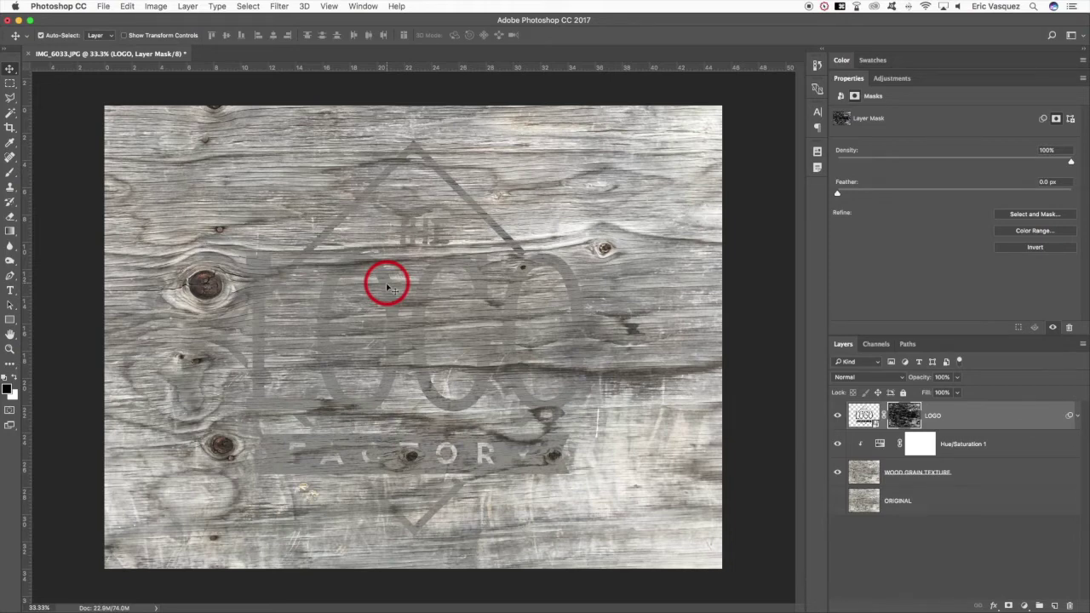
key(super+j)
key(super+j)
key(super+j)
key(super+j)
key(super+j)
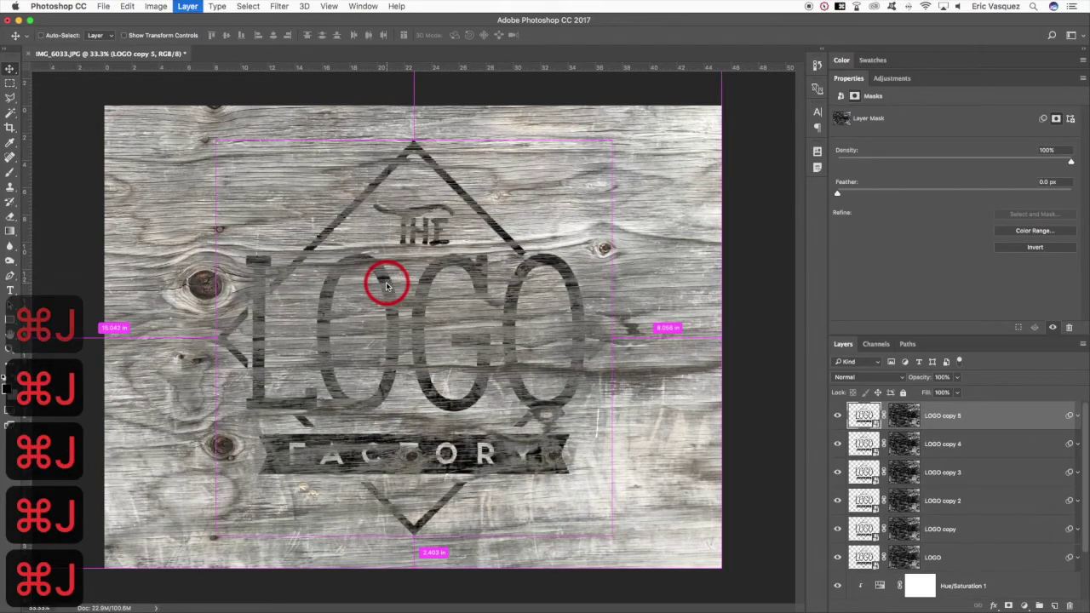
key(super+j)
key(super+j)
key(super+j)
key(super+j)
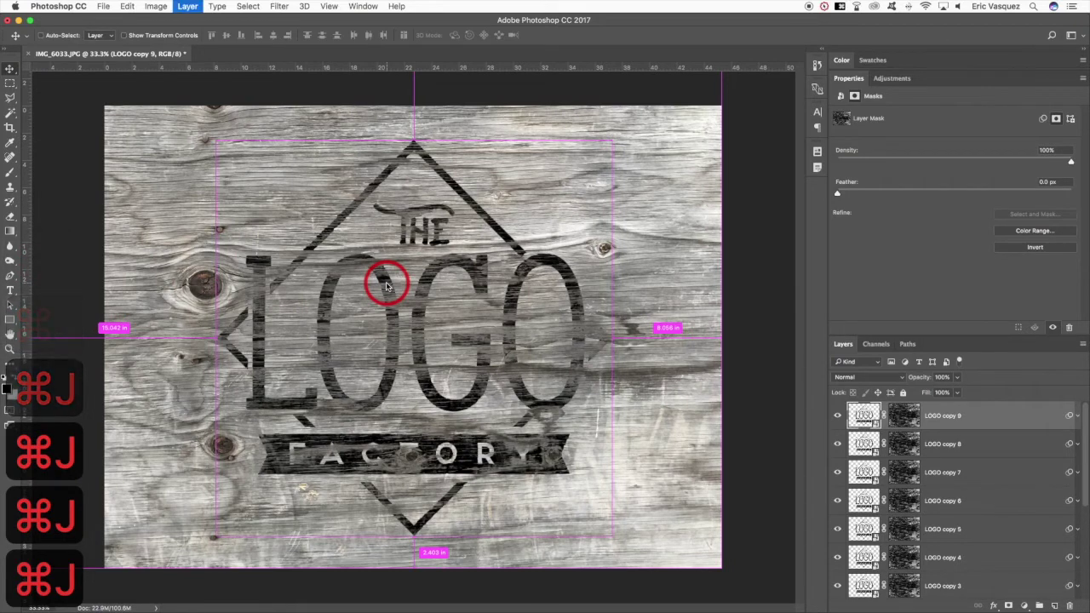
key(super+j)
key(super+j)
key(super+j)
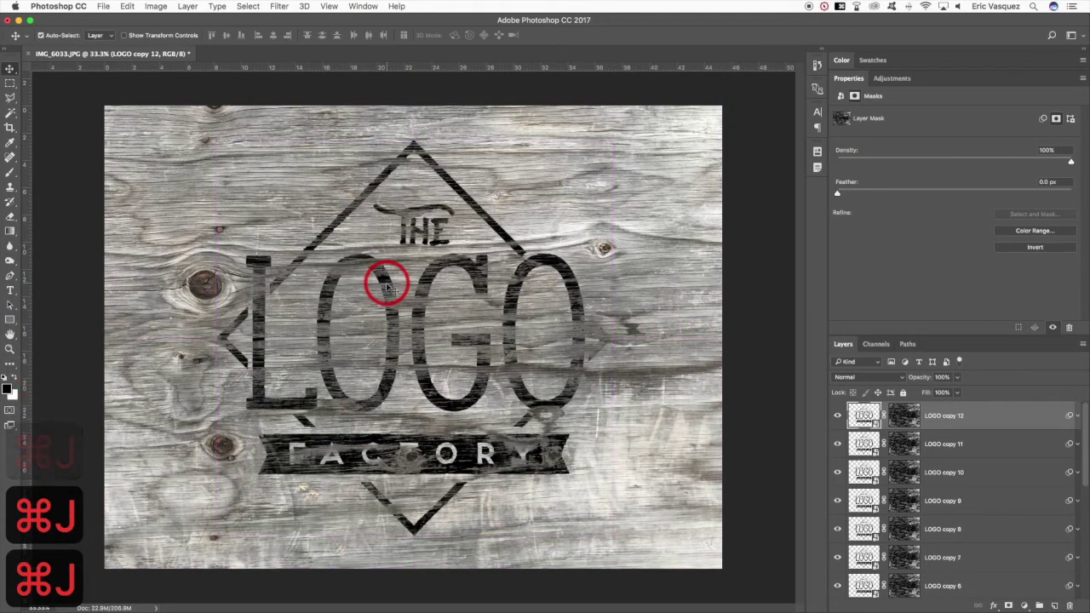
key(super+j)
key(super+j)
key(super+j)
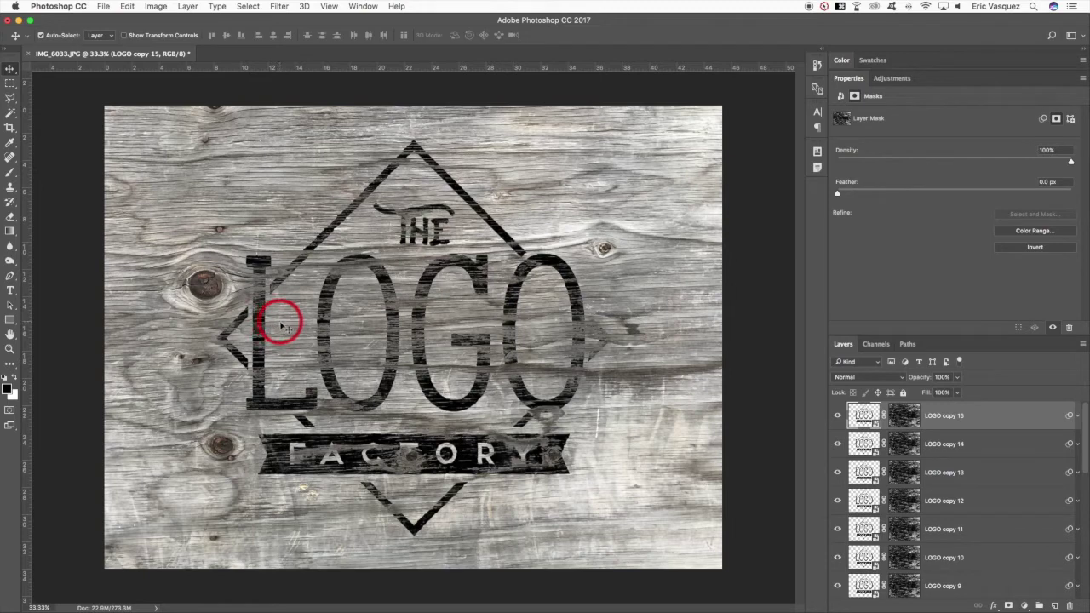
- Select LOGO through LOGO copy 15 and group them together
double_click(851, 78)
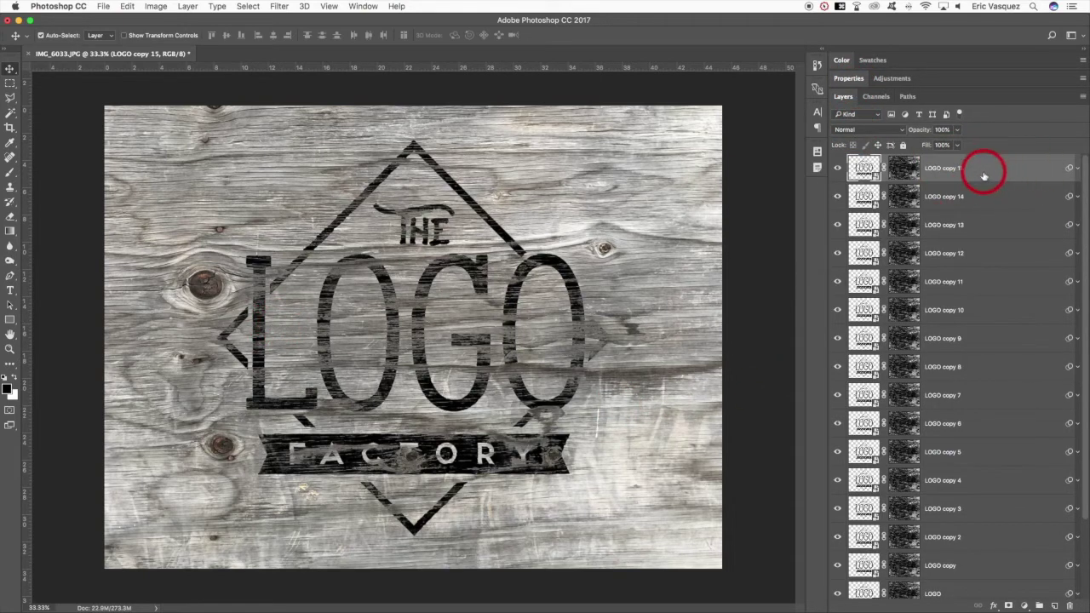
drag(1078, 182, 1077, 458)
shift+click(978, 495)
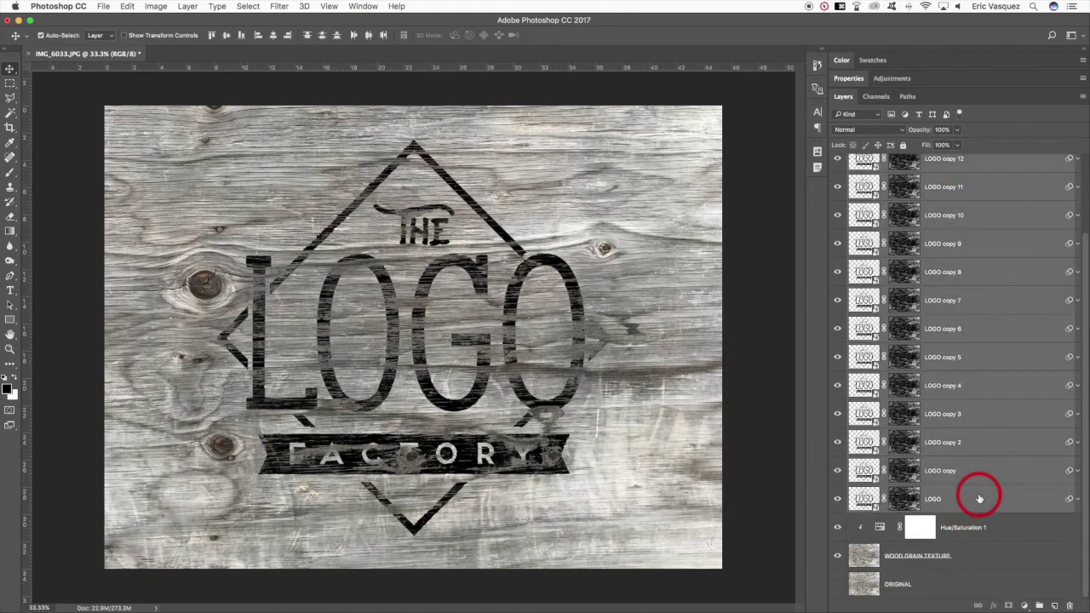
shift+click(954, 503)
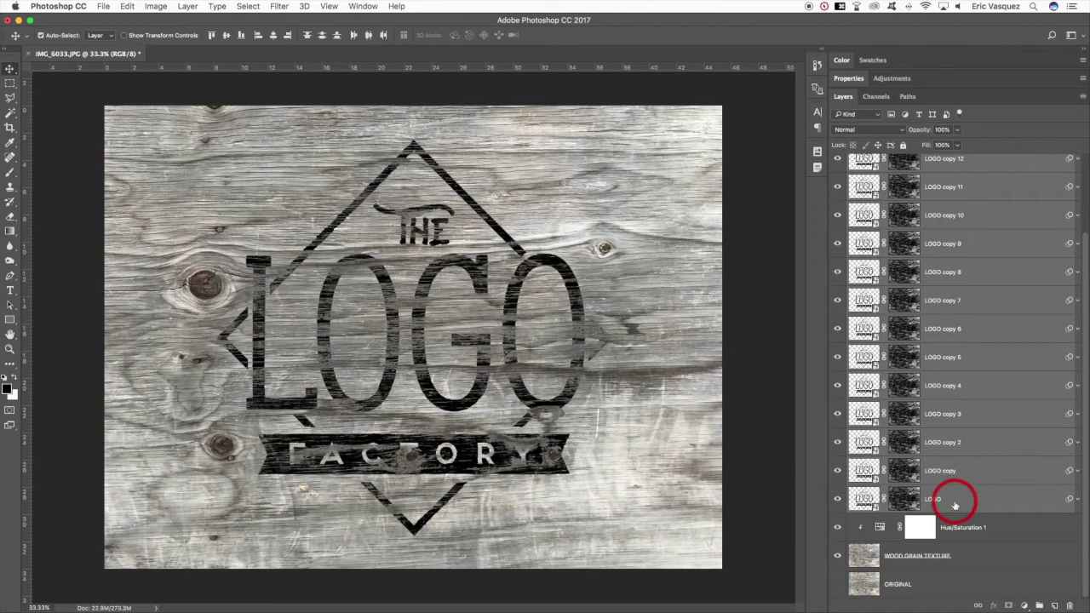
key(super+g)
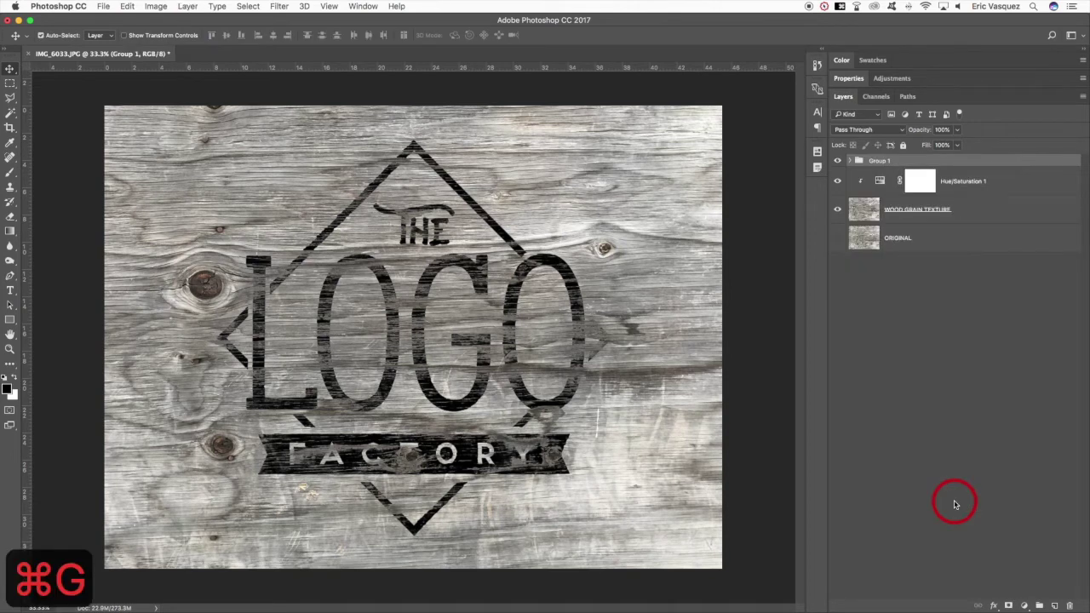
- Rename the new group to LOGO and start a Solid Color fill layer
double_click(880, 160)
text(LOGO)
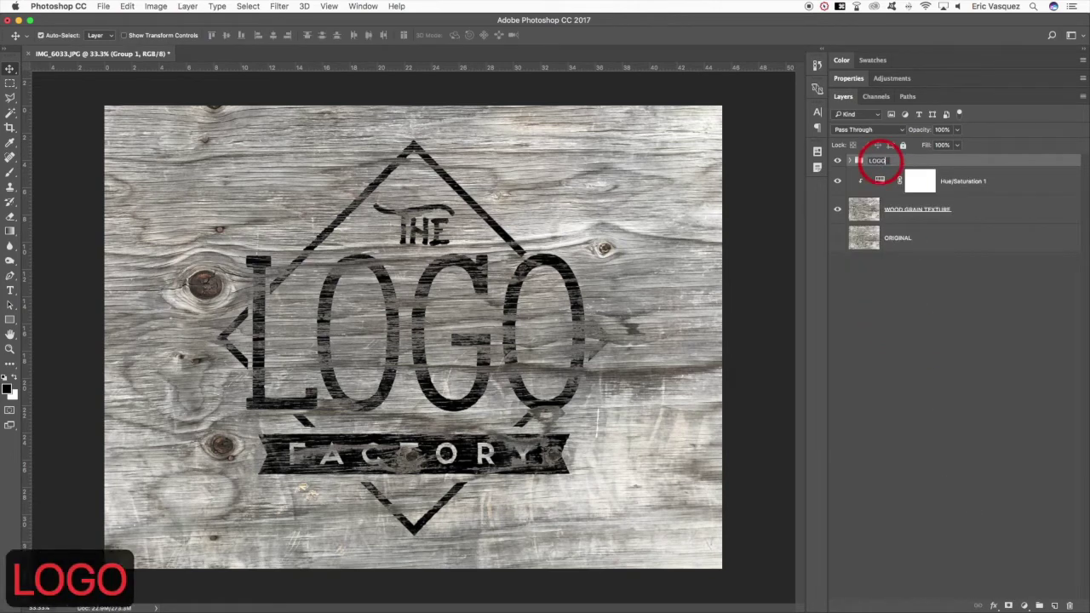
key(Return)
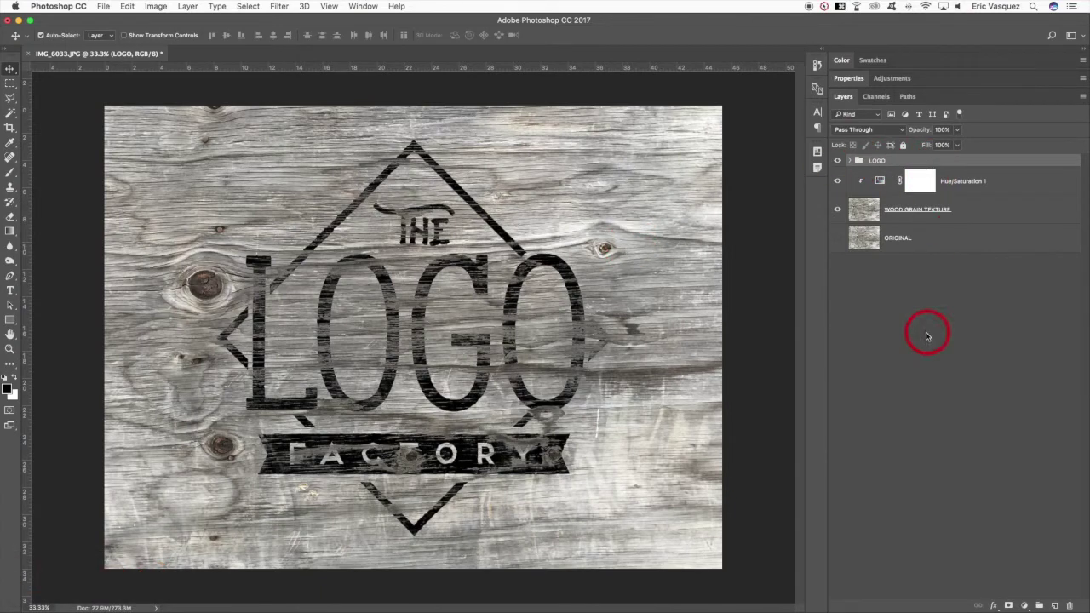
click(1024, 605)
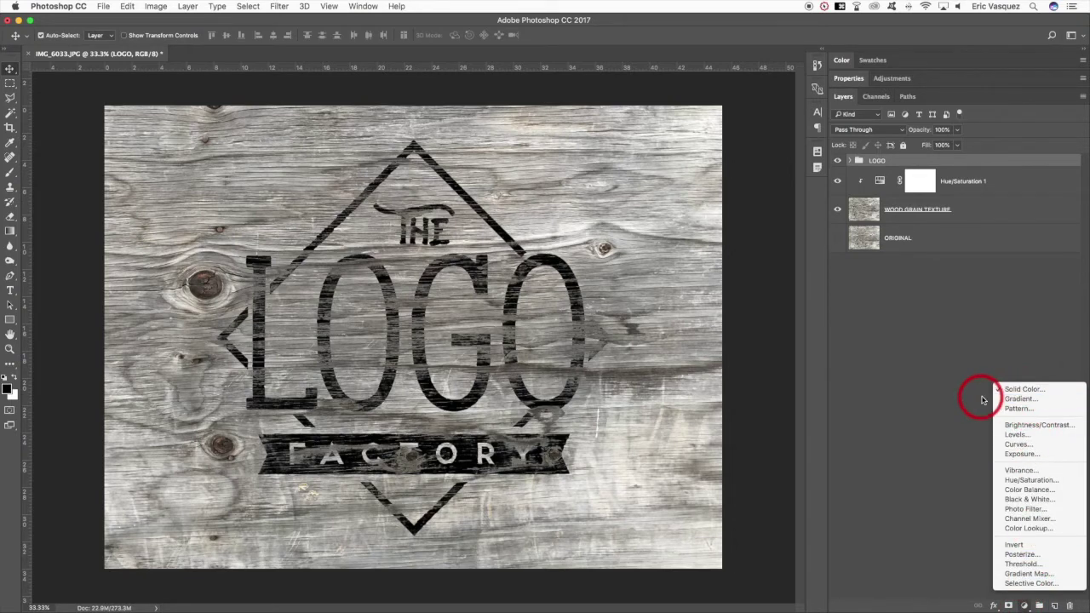
click(1047, 389)
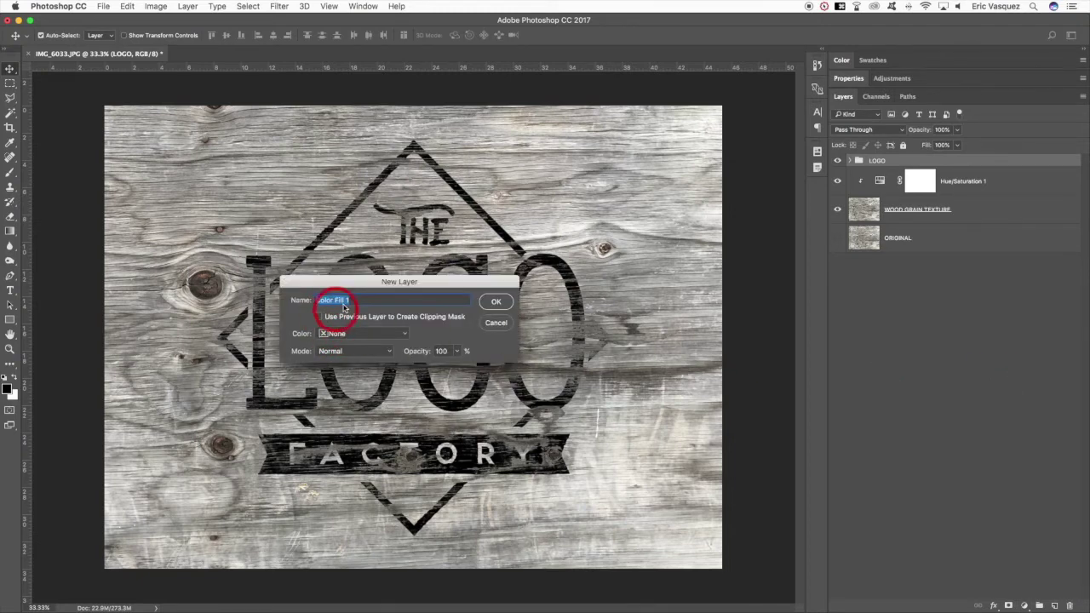
- Create Color Fill 1 clipped to the LOGO group and set its colour to white #ffffff
drag(358, 281, 425, 283)
click(388, 320)
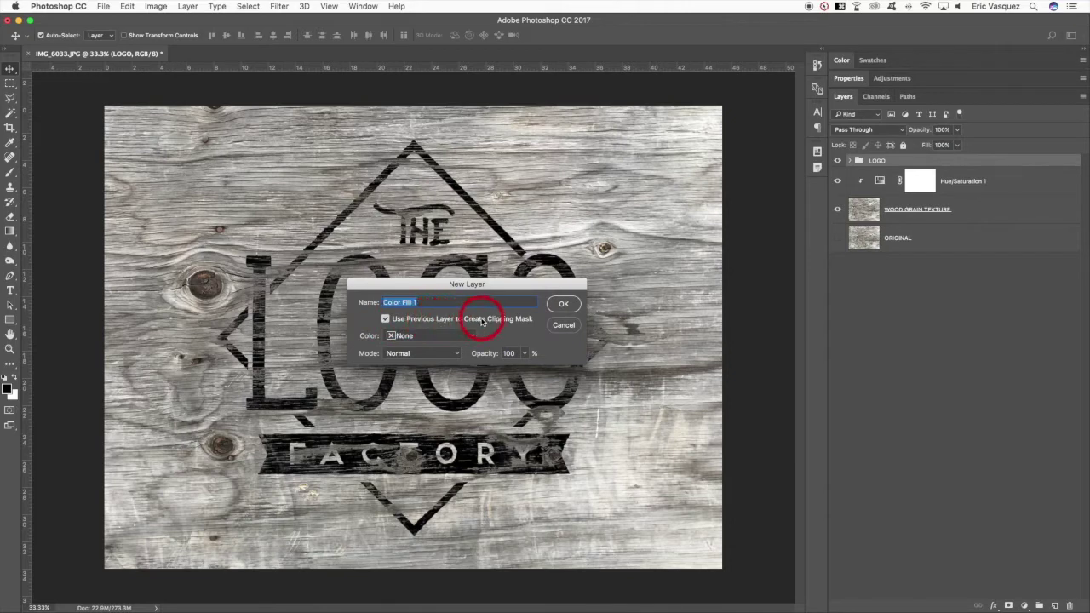
click(561, 305)
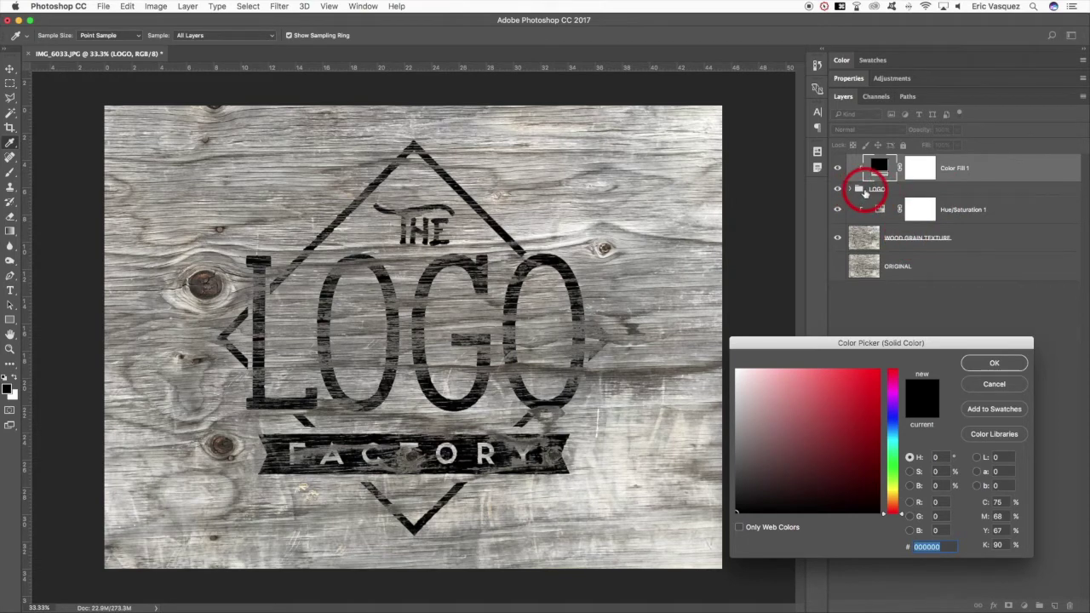
drag(769, 389, 723, 349)
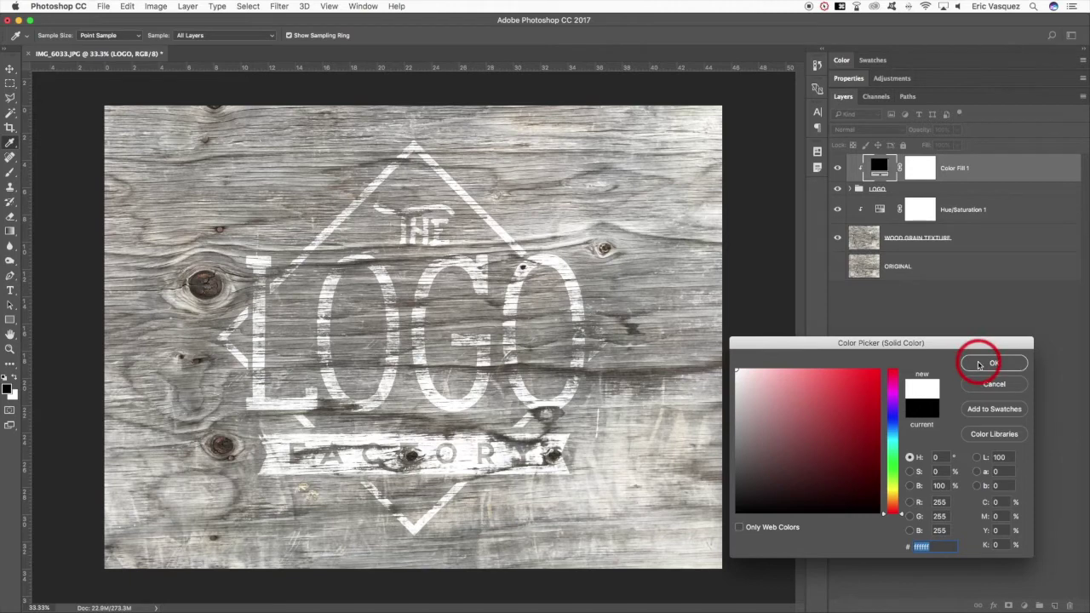
click(979, 364)
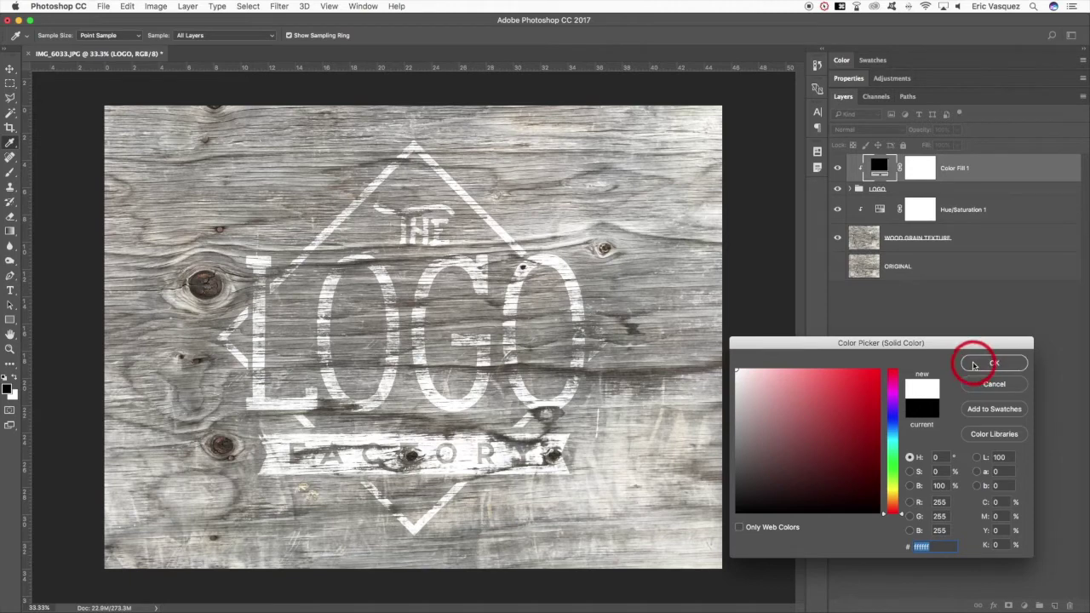
- Lower the saturation and lightness of the Hue/Saturation 1 adjustment
click(994, 211)
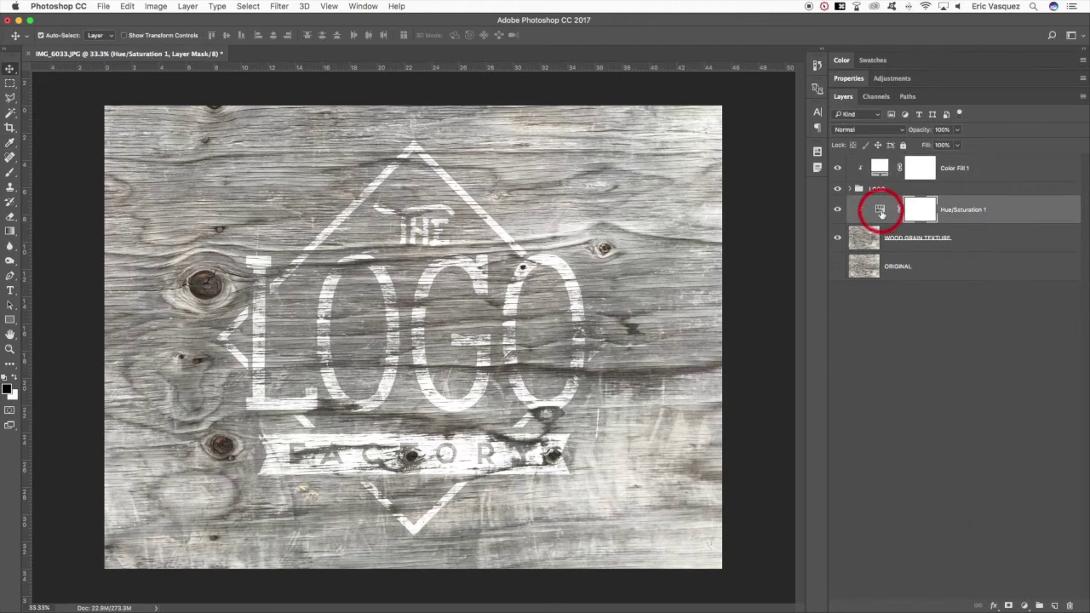
double_click(879, 209)
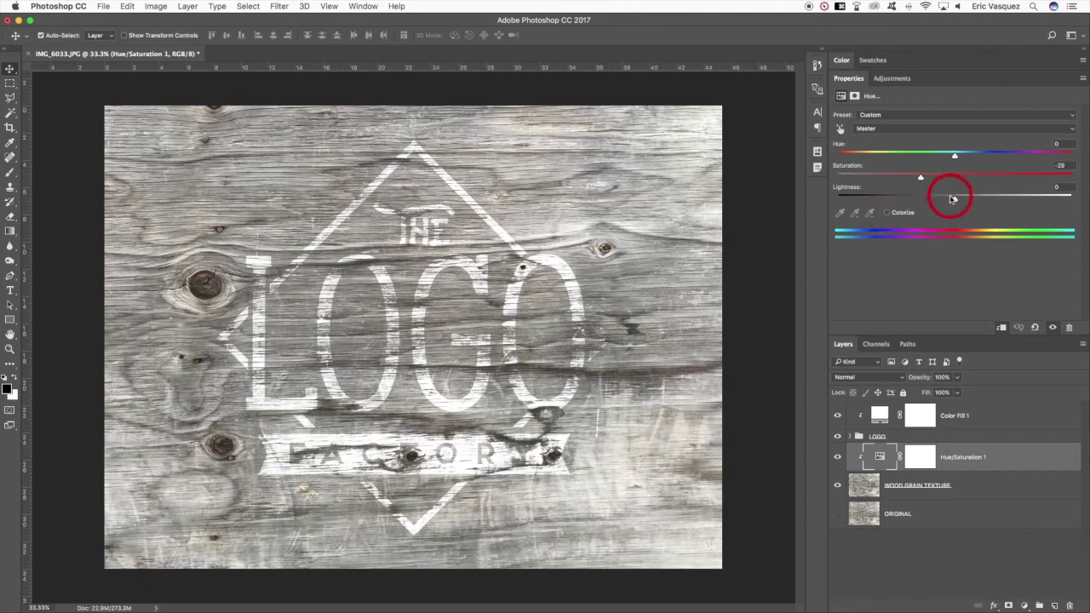
drag(920, 177, 894, 178)
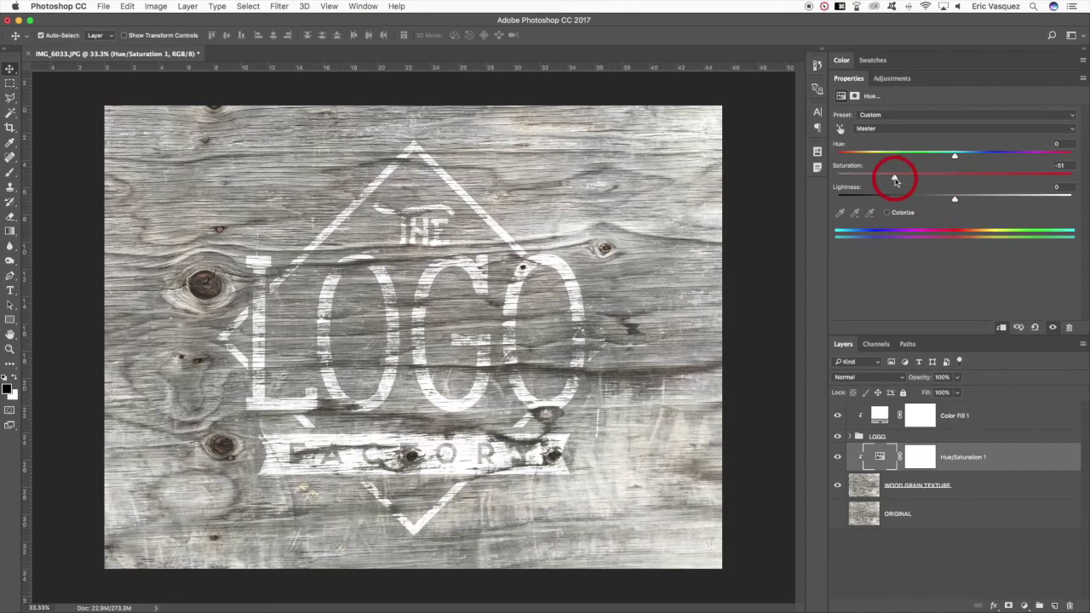
drag(954, 199, 930, 202)
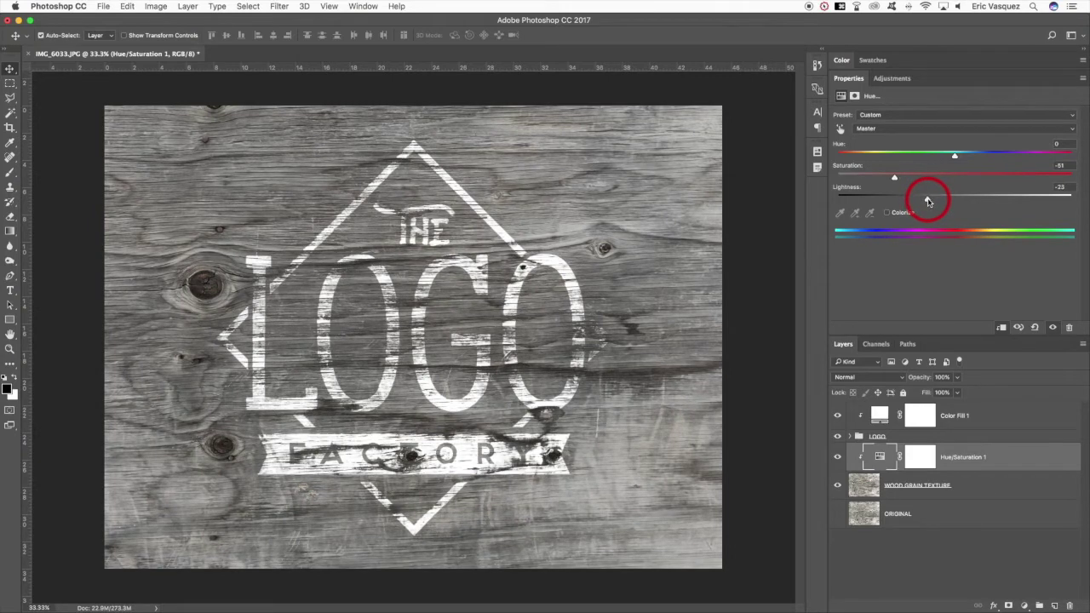
- Add a Curves adjustment clipped to WOOD GRAIN TEXTURE, pulling the midtones down to darken it
click(919, 484)
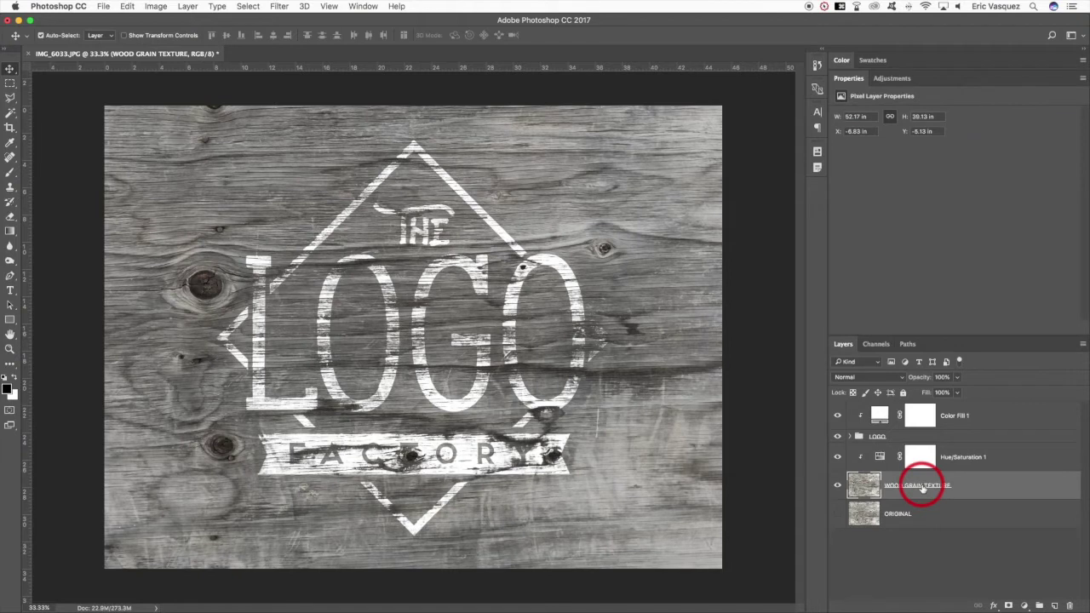
click(1023, 605)
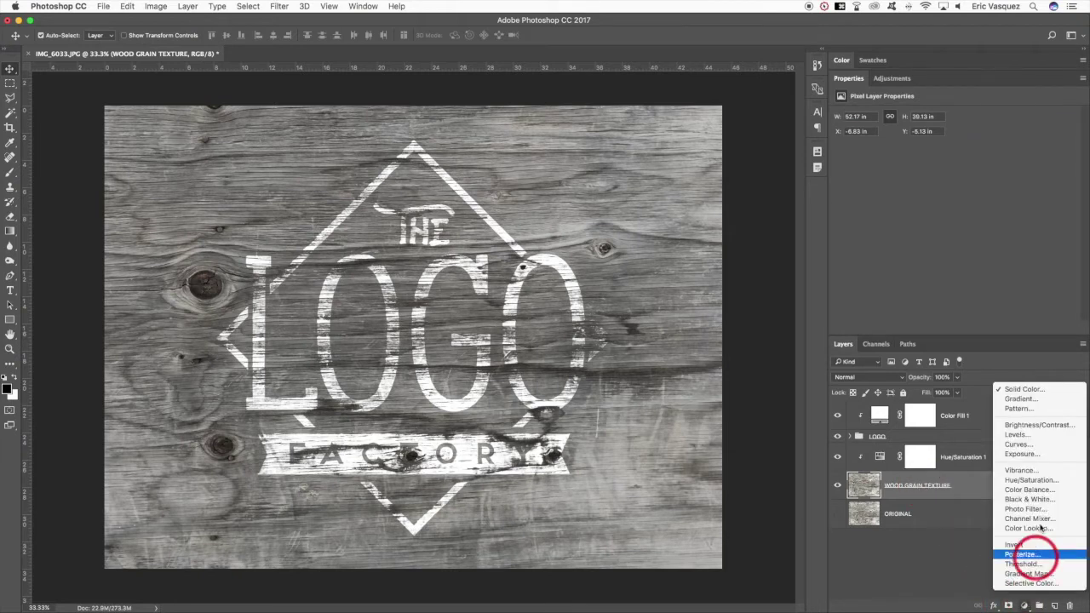
click(1015, 443)
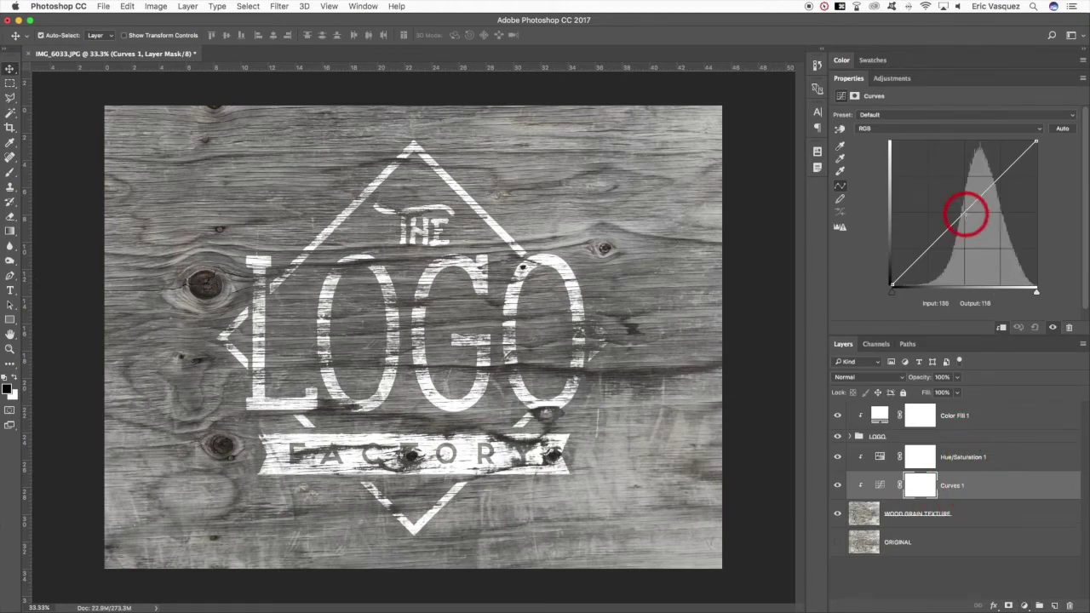
click(965, 213)
drag(965, 213, 969, 218)
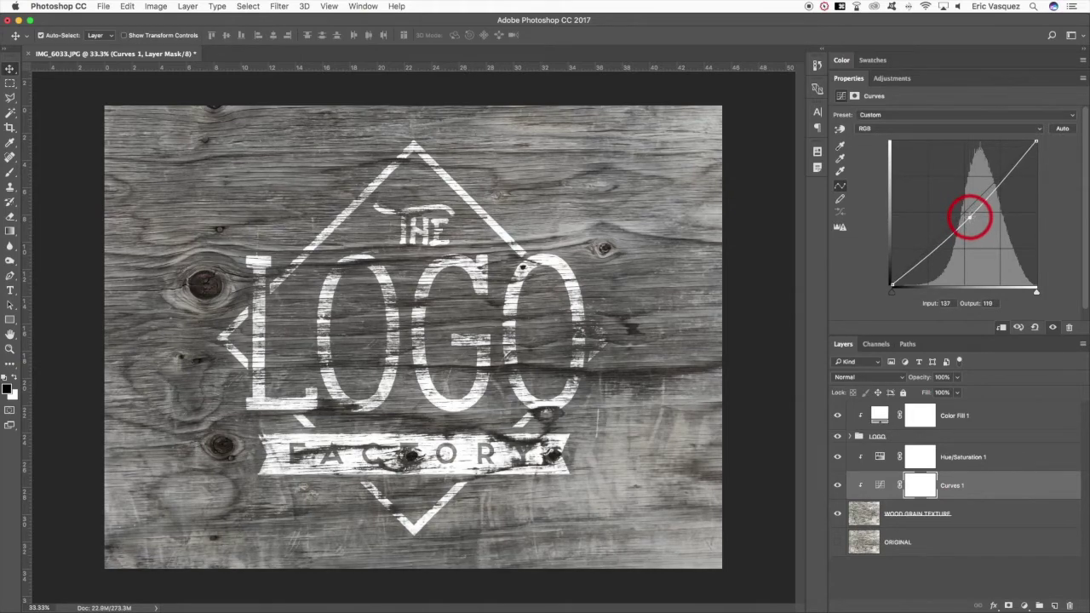
- Set Hue/Saturation 1 to saturation 0 and lightness -15
click(958, 456)
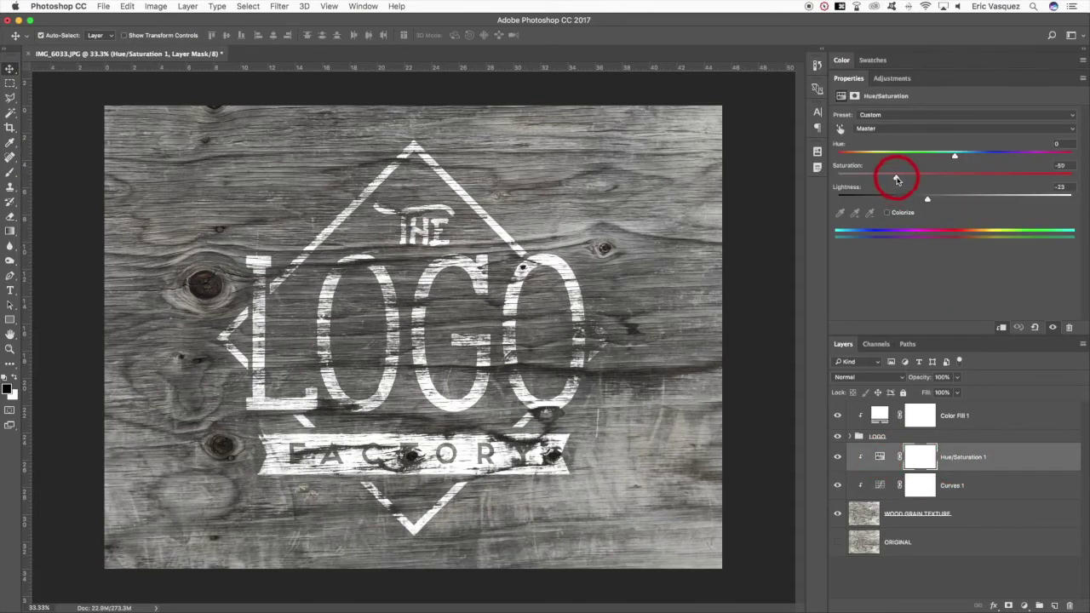
drag(899, 179, 942, 176)
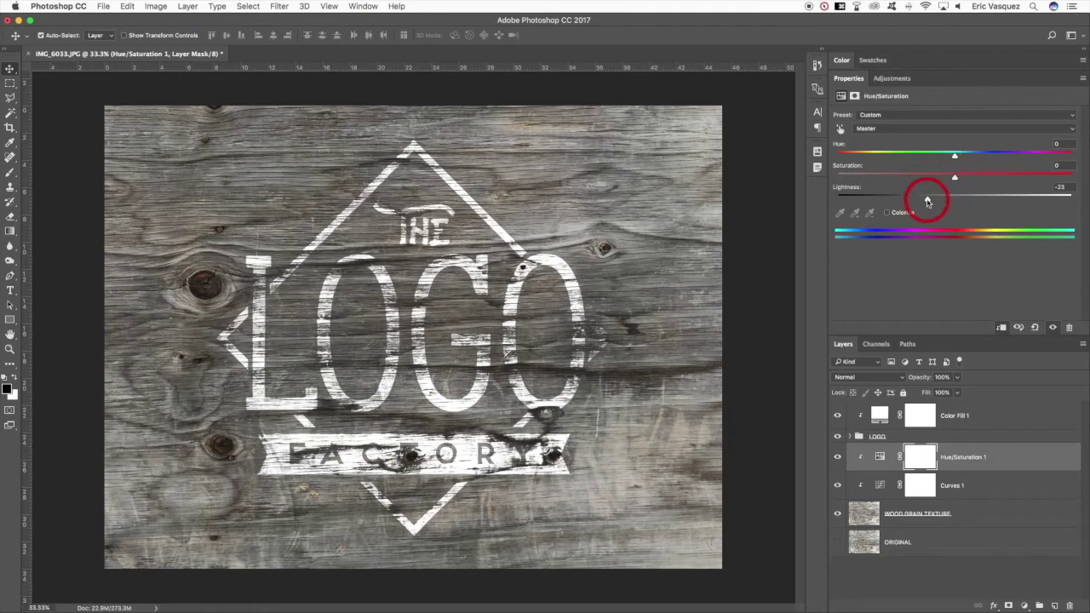
drag(927, 200, 934, 200)
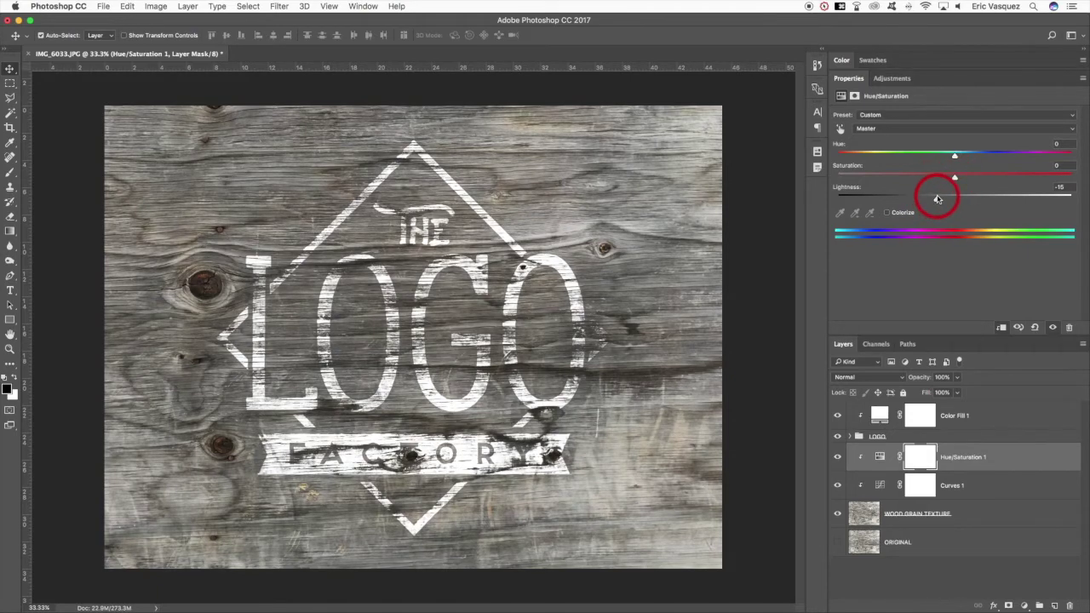
click(992, 417)
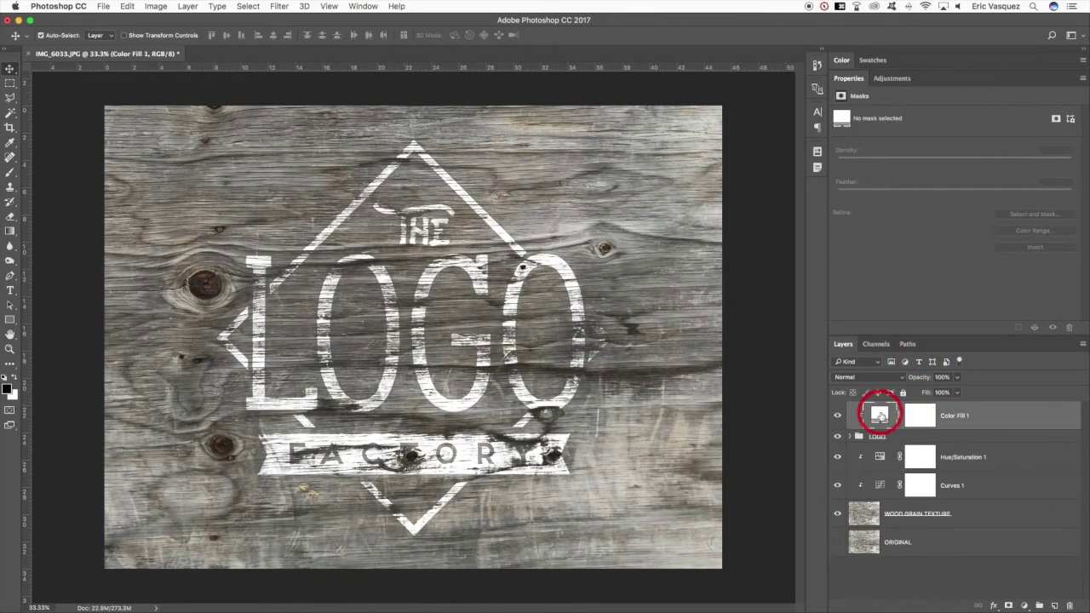
- Try red and blue for the Color Fill 1 logo colour, then keep it white
double_click(880, 414)
drag(851, 394, 880, 371)
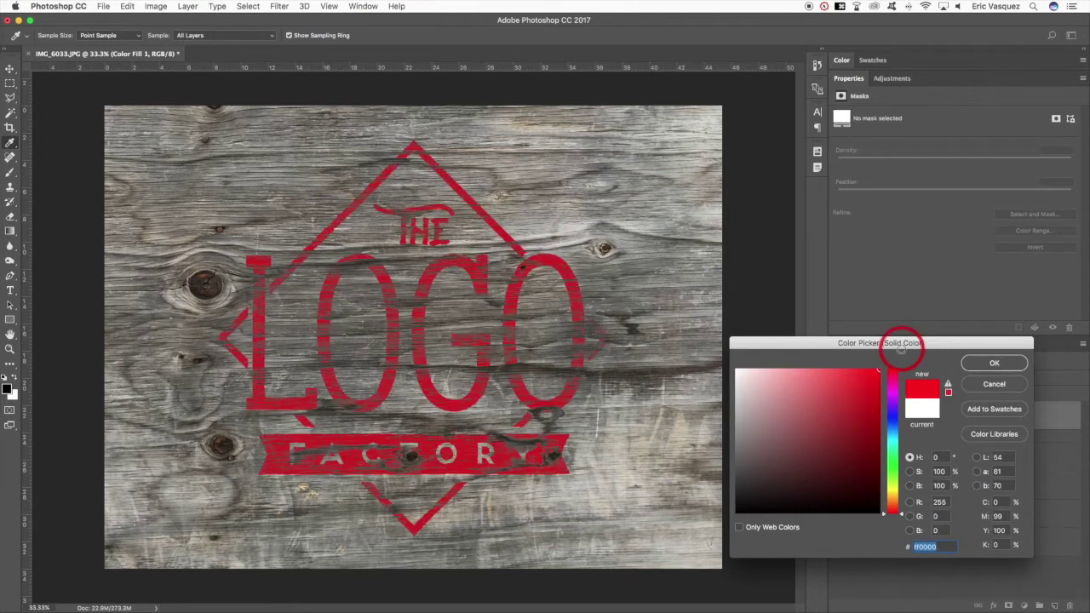
drag(863, 465, 892, 434)
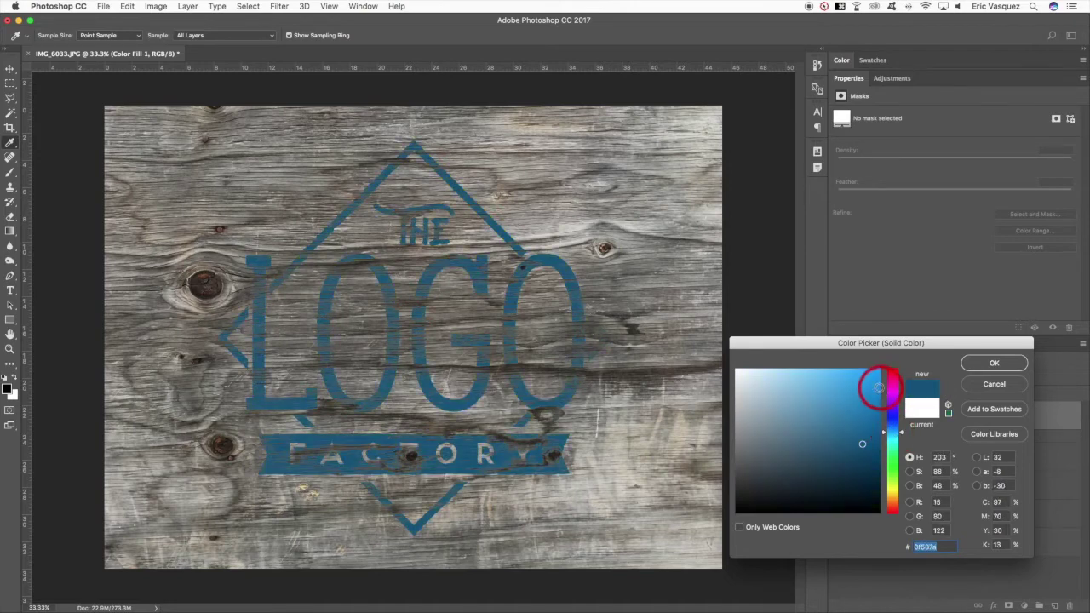
drag(878, 387, 892, 358)
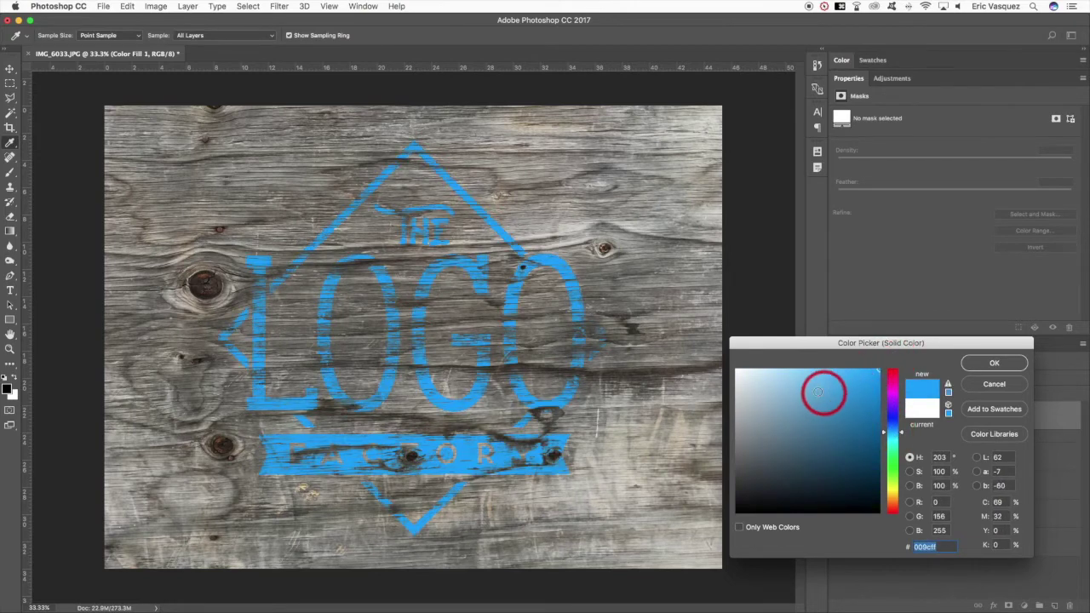
drag(827, 389, 713, 347)
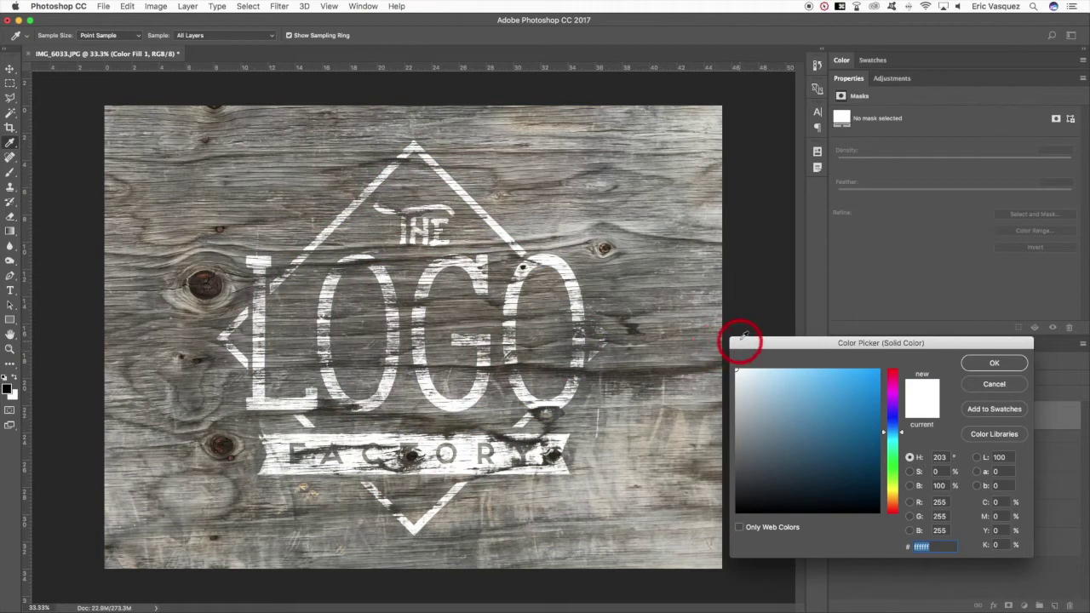
click(992, 363)
- Expand the LOGO group and select the original LOGO layer
click(985, 436)
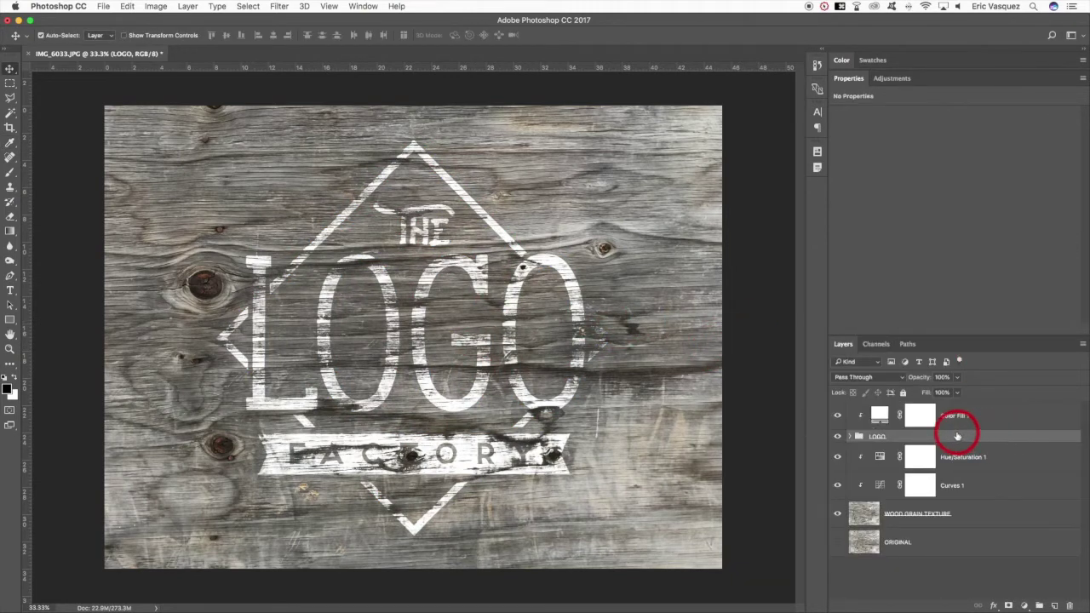
click(851, 85)
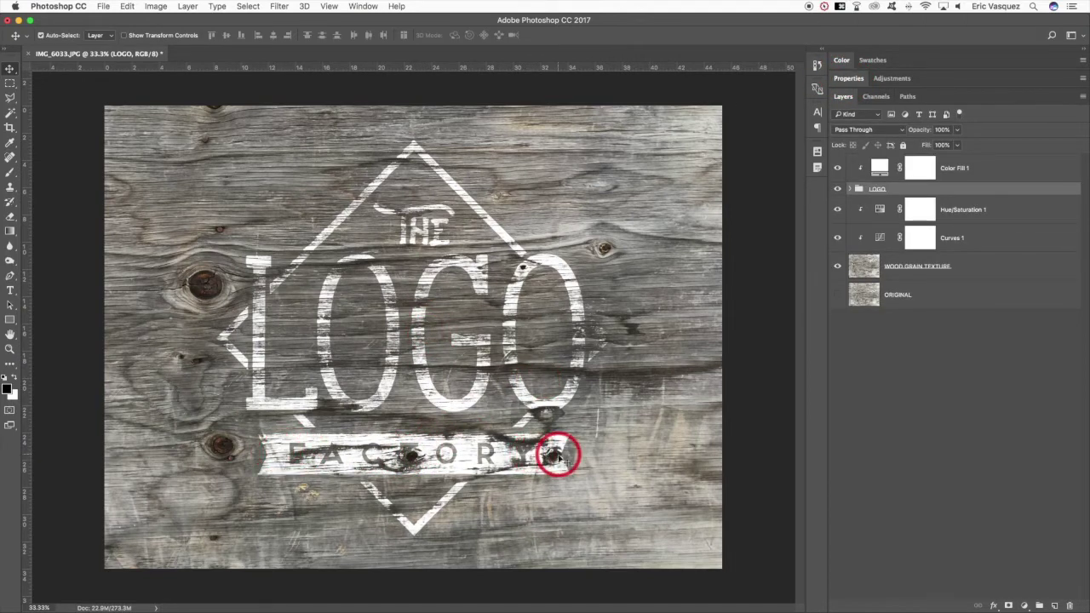
click(850, 189)
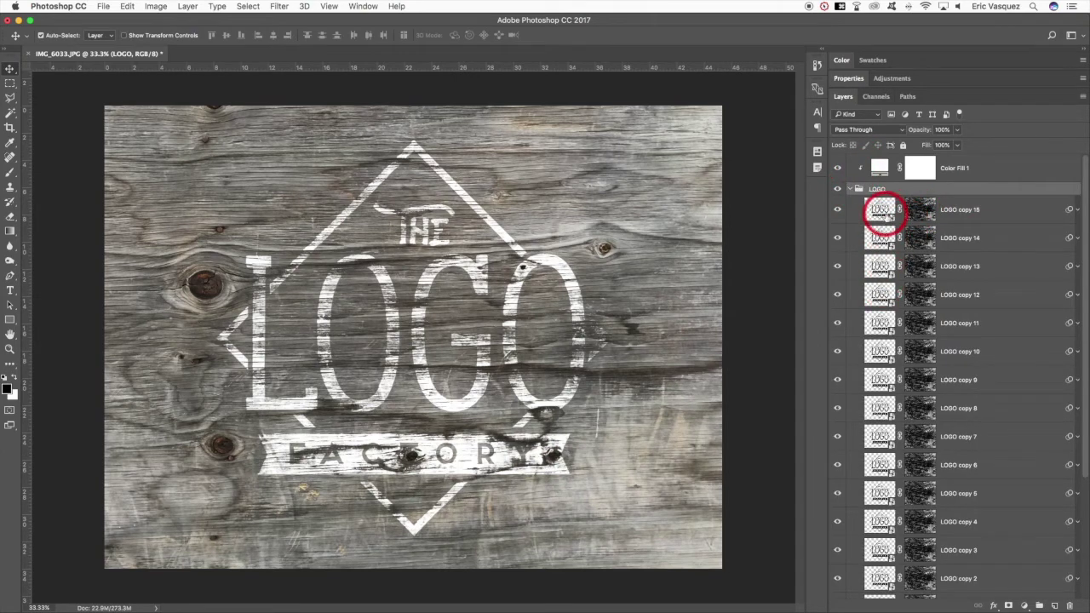
drag(1085, 227, 1075, 438)
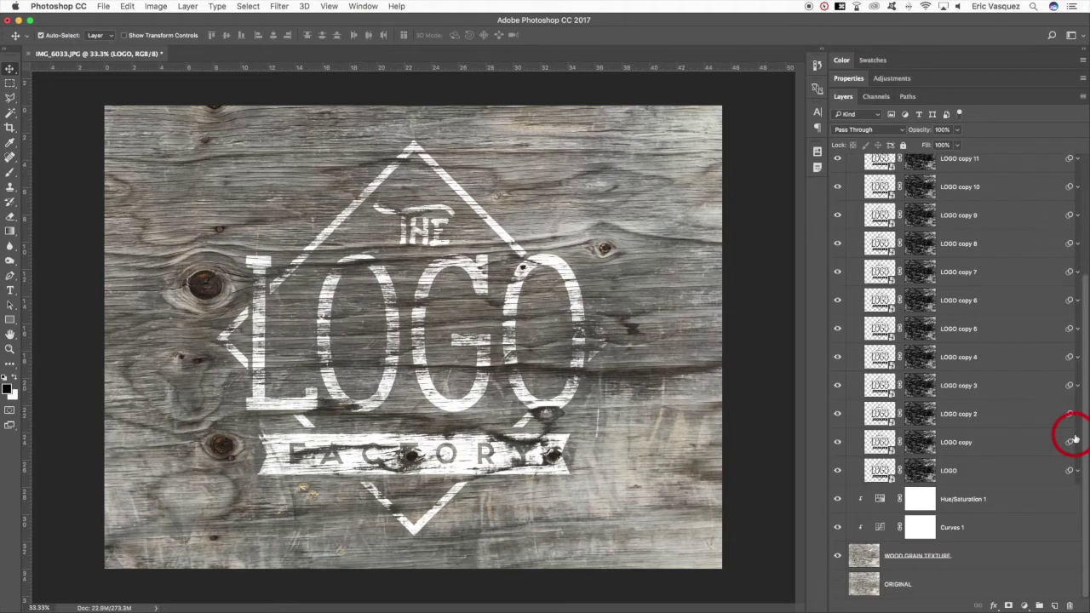
click(962, 482)
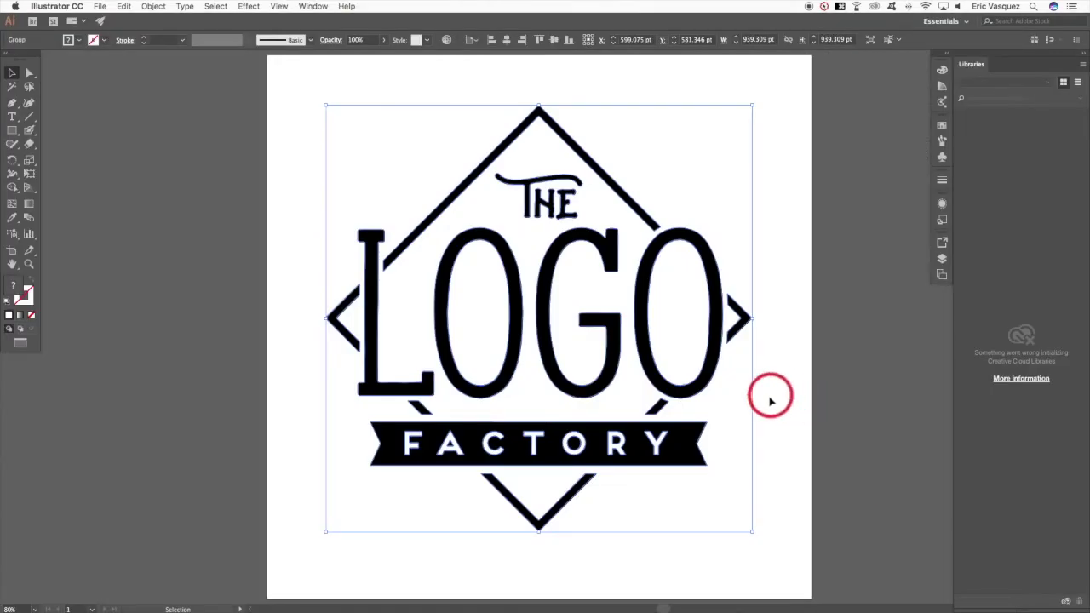
- Replace the badge artwork with a text object reading 'Placeholder'
key(super+equal)
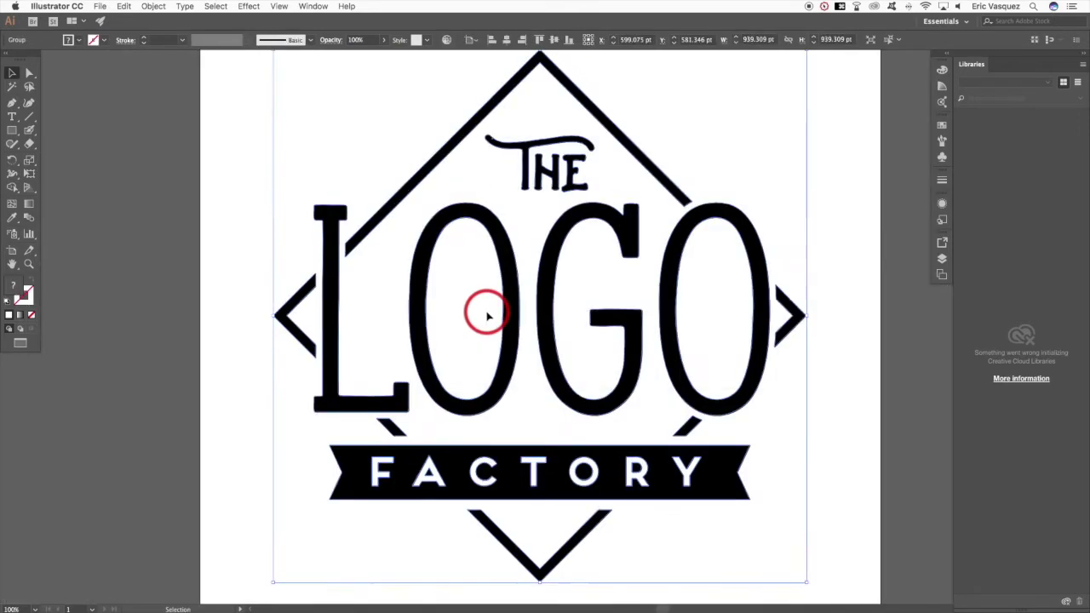
key(super+minus)
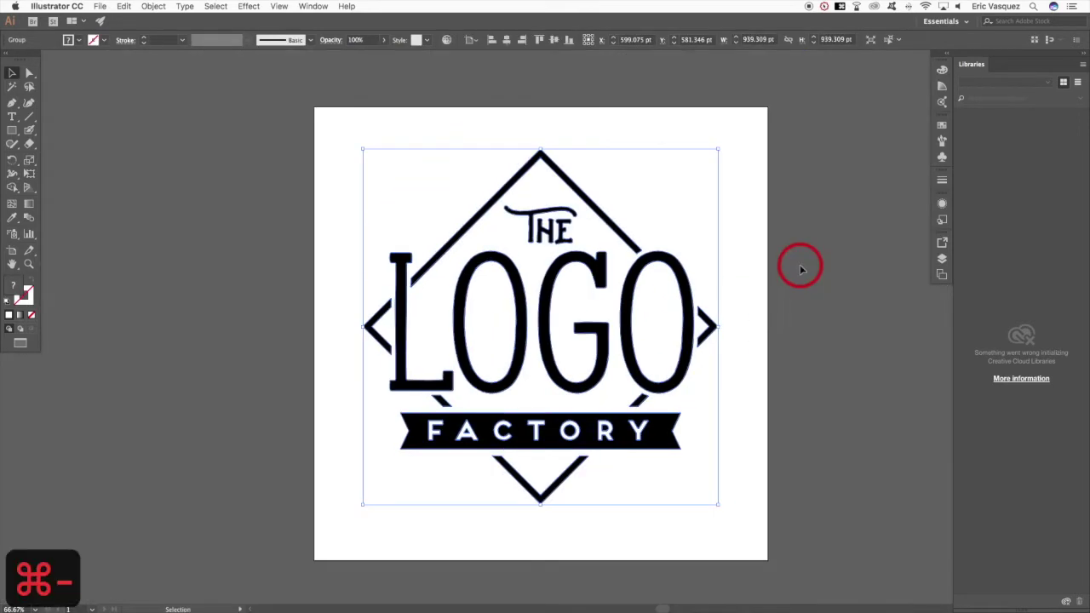
key(BackSpace)
key(t)
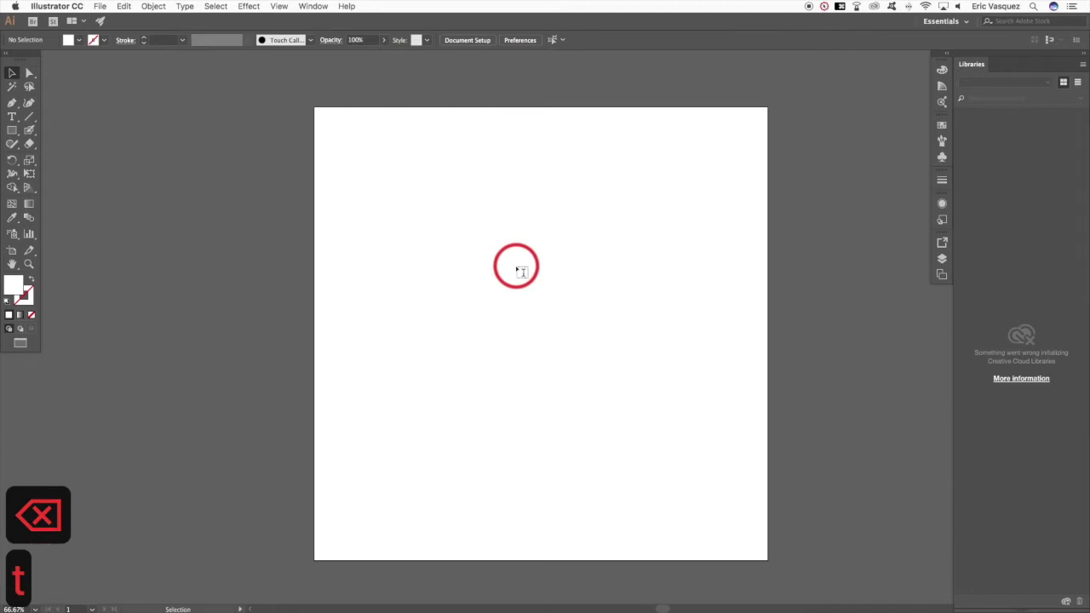
click(392, 318)
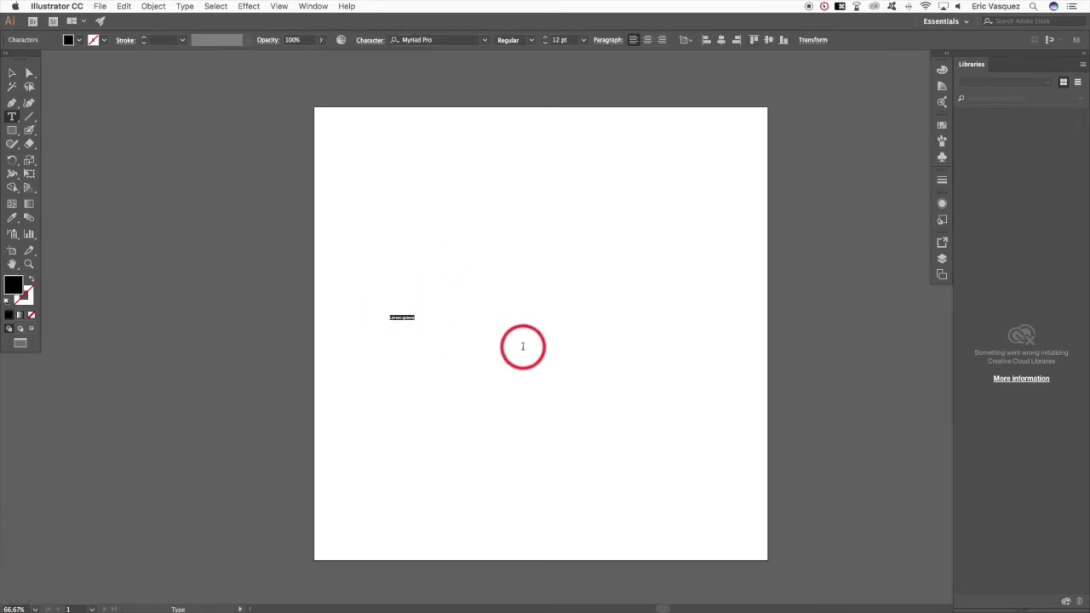
text(PLACEH)
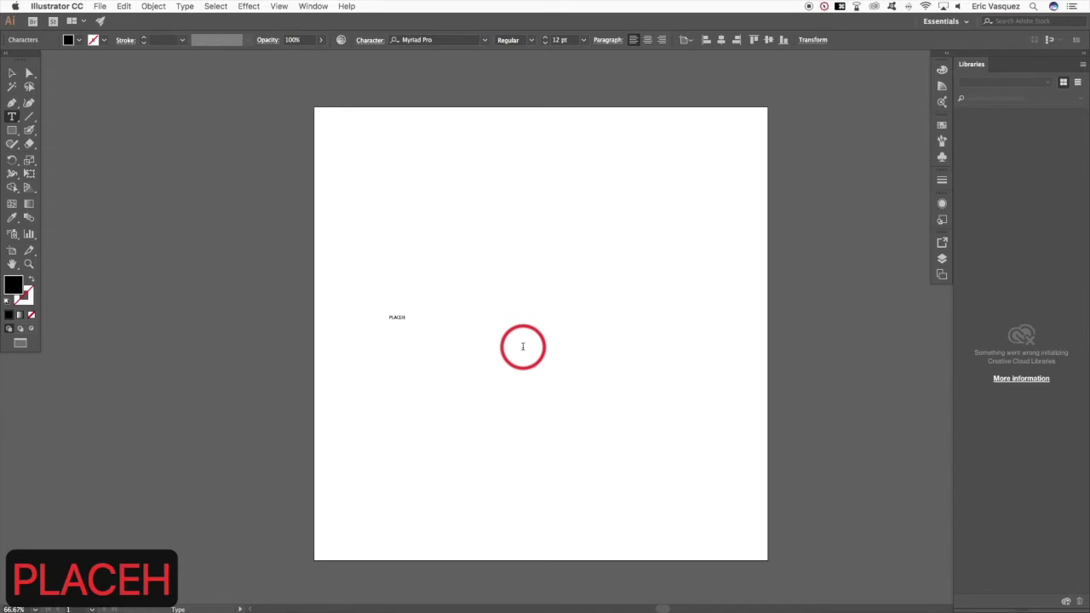
key(super+a)
text(Placeholder)
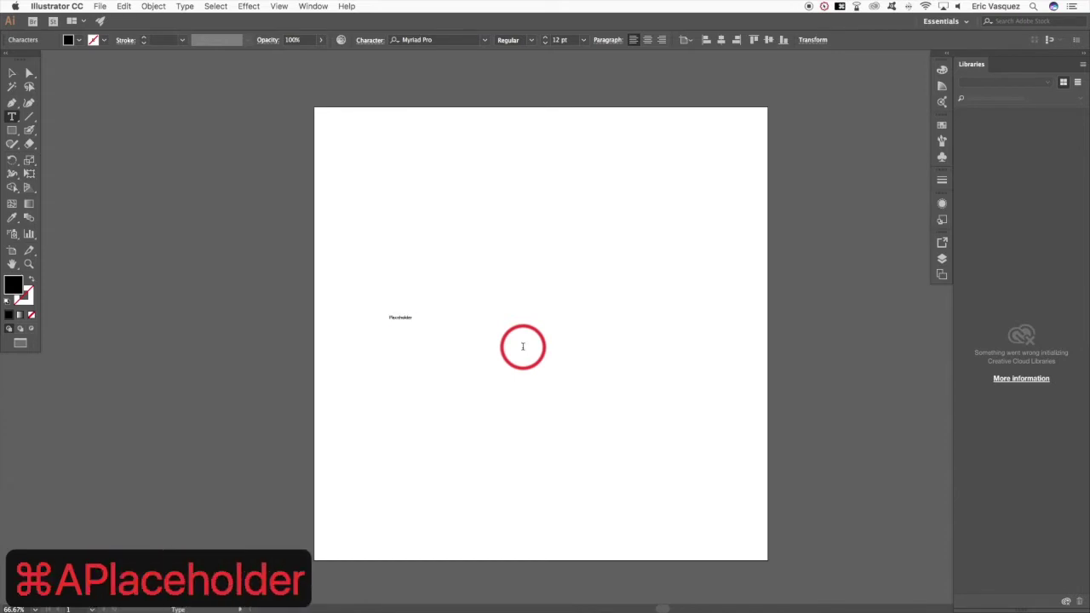
- Enlarge and centre the Placeholder text and set its font to Montana
click(12, 73)
click(407, 319)
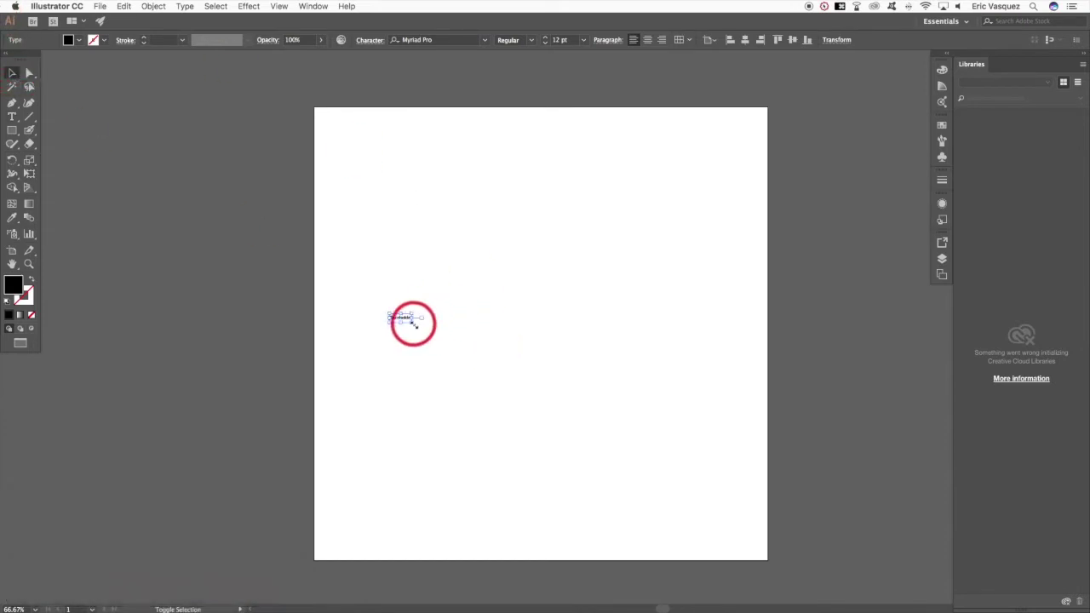
drag(414, 325, 715, 432)
drag(696, 389, 662, 316)
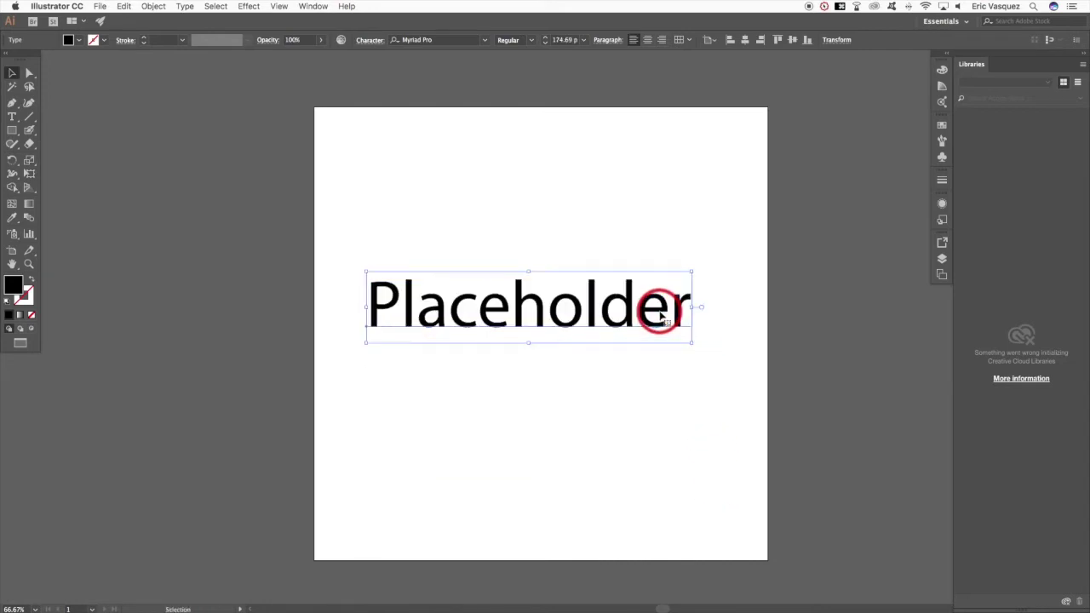
click(430, 40)
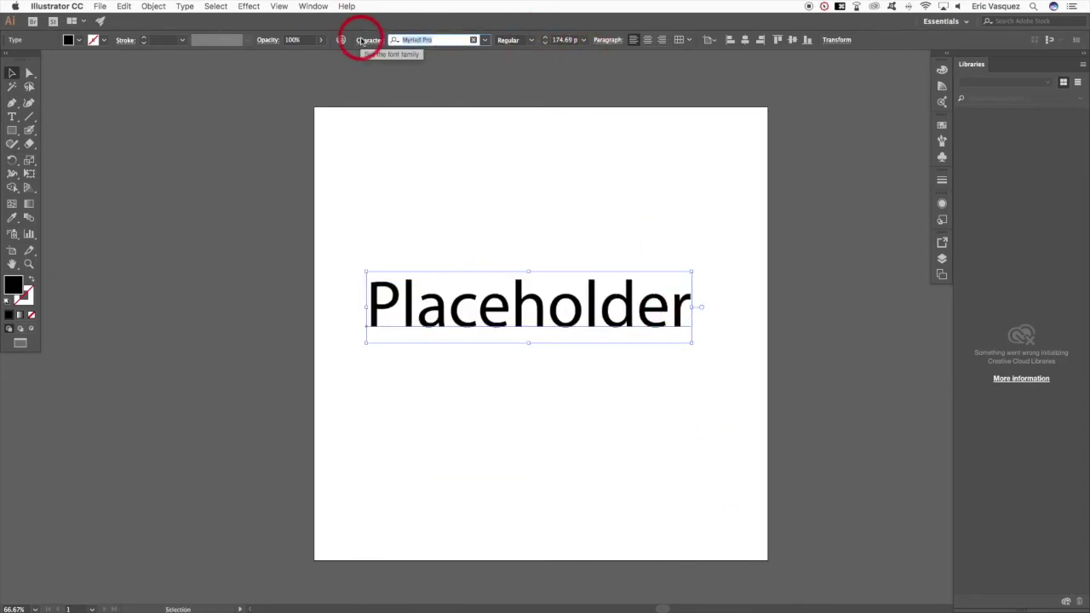
text(montan)
key(Return)
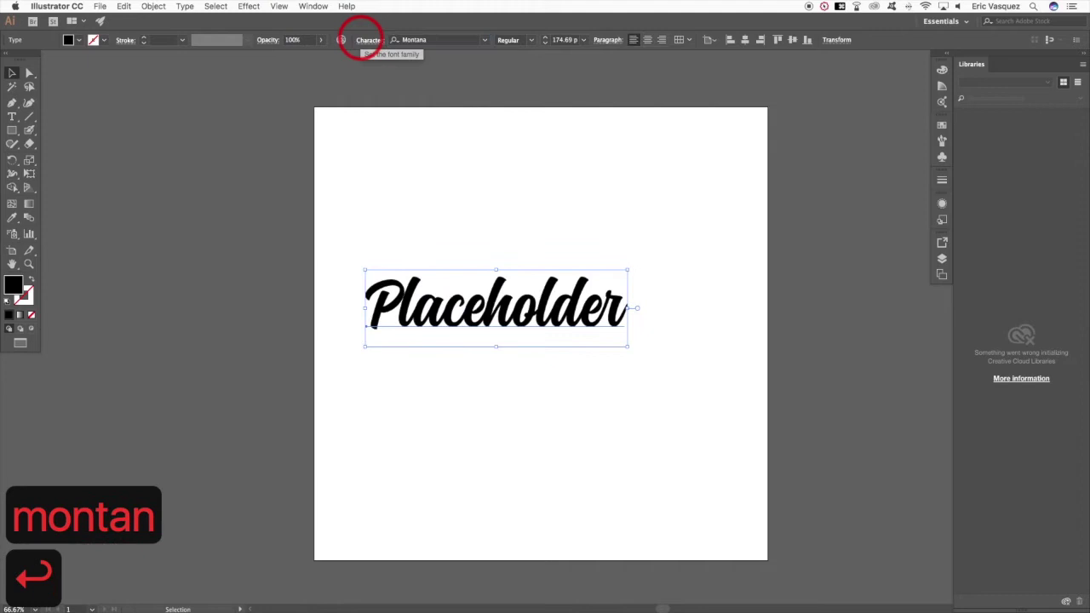
- Save the Placeholder artwork and view the result in the Photoshop mockup
key(super+shift+a)
drag(695, 246, 752, 326)
click(844, 327)
key(super+s)
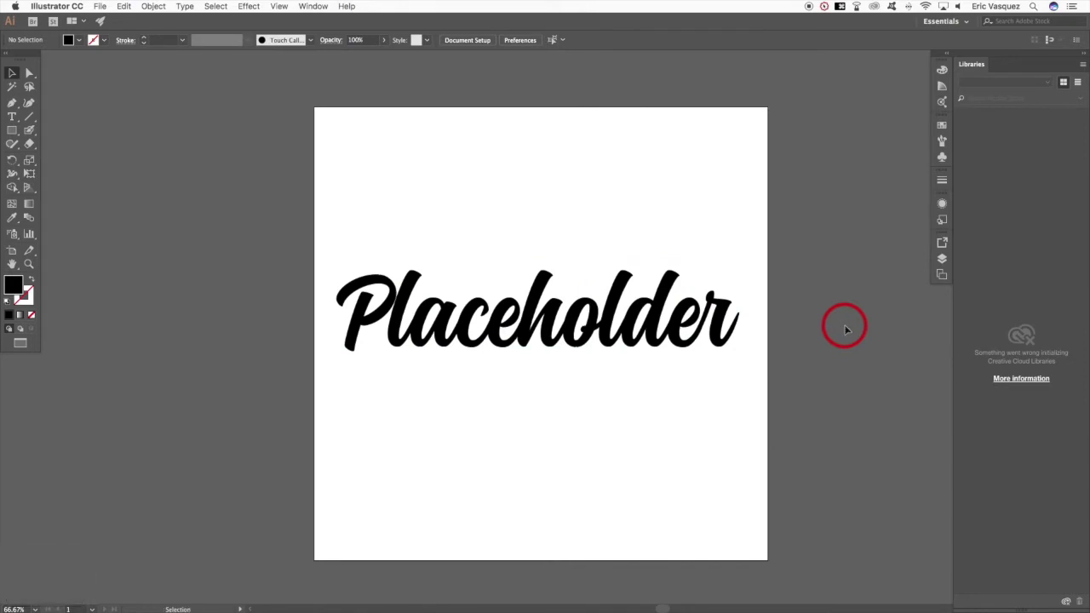
key(super+Tab)
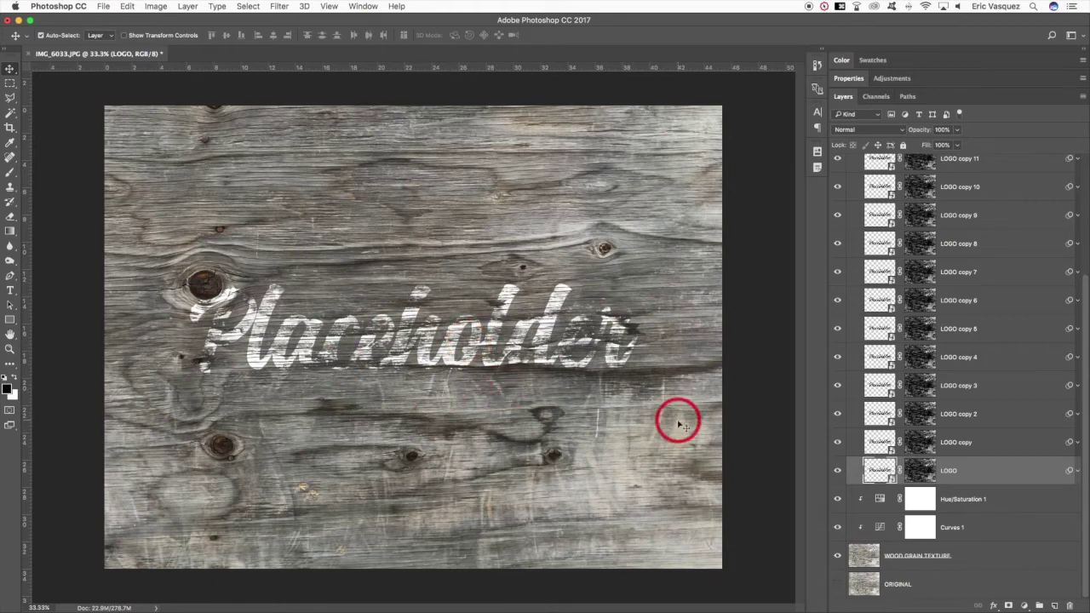
key(super+Tab)
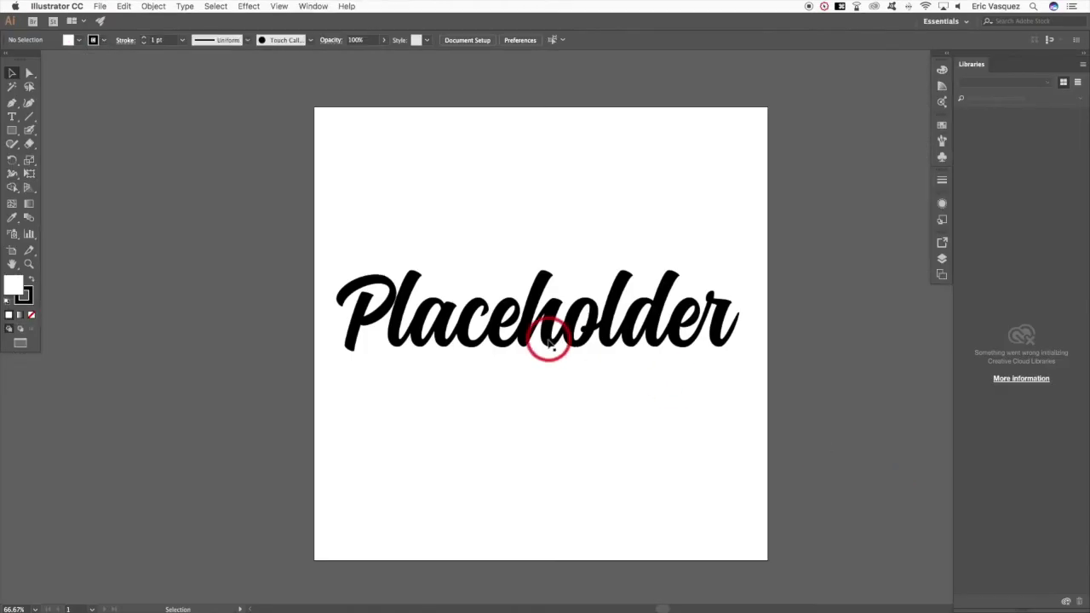
- Copy the Business Name badge from the Logo Creation Kit sheet
key(super+grave)
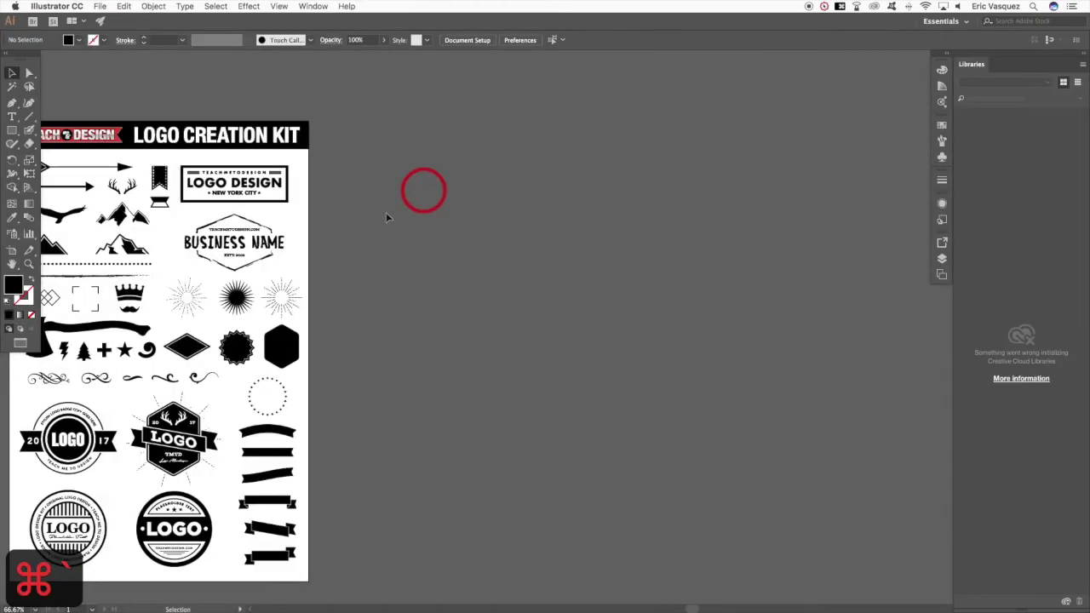
drag(318, 276, 594, 230)
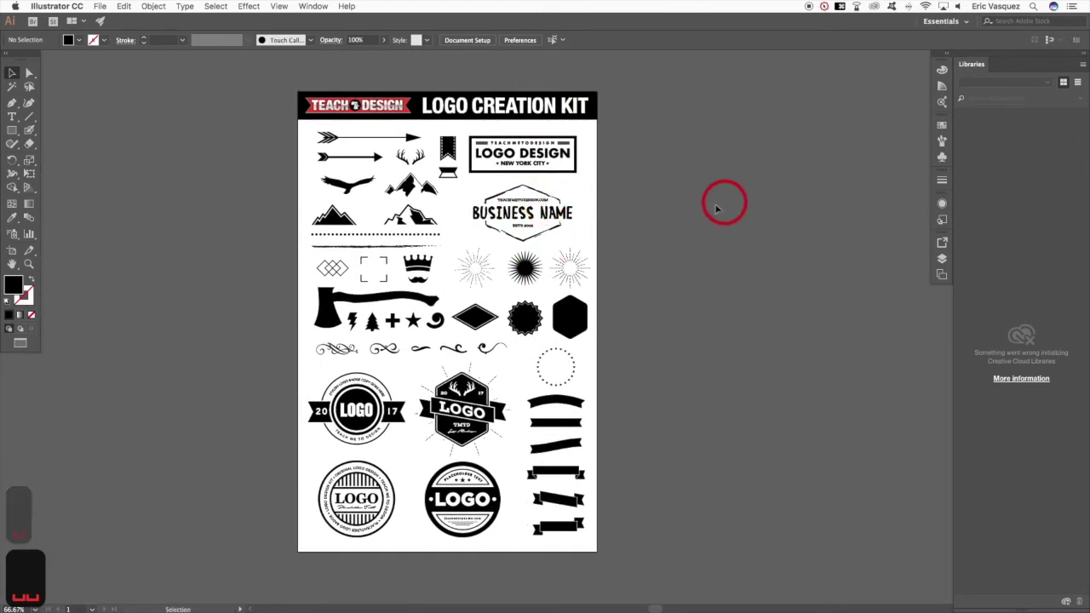
click(475, 243)
key(cmd+c)
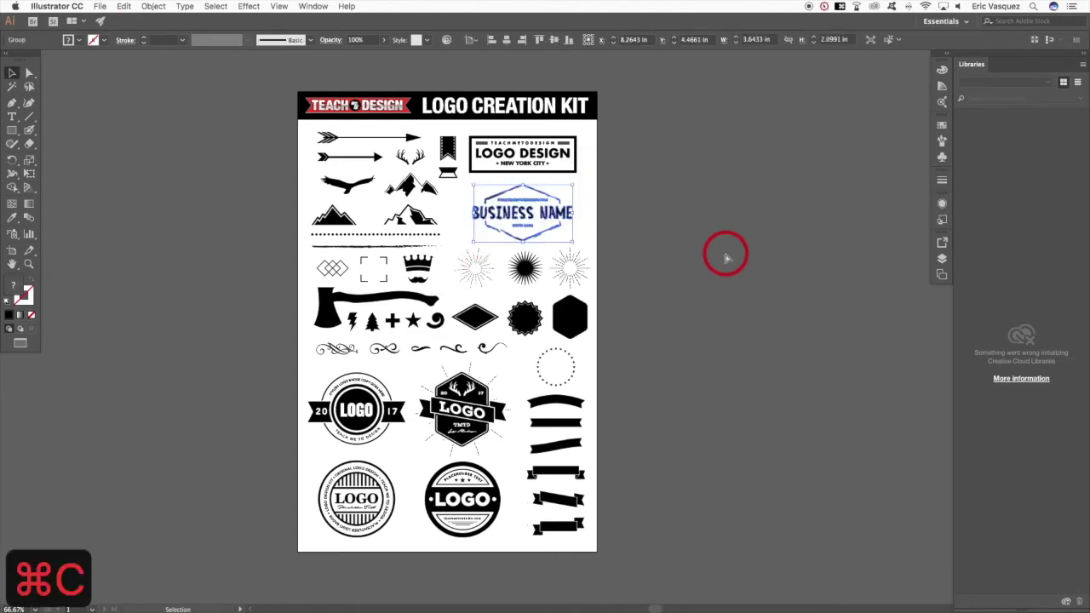
- Replace the Placeholder lettering with the pasted Business Name badge, enlarged to nearly fill the artboard
key(cmd+grave)
key(cmd+grave)
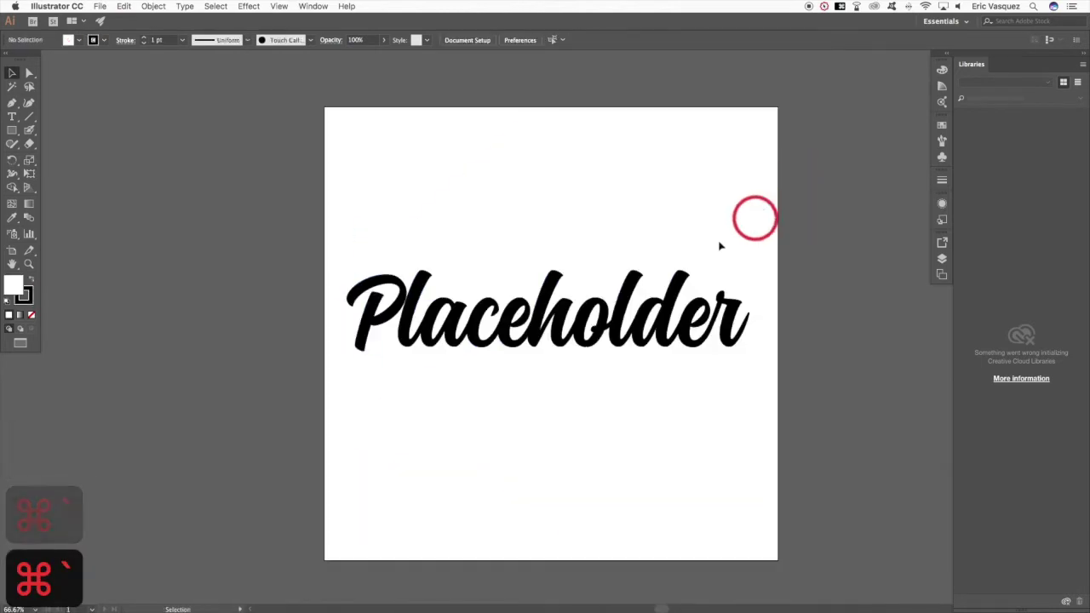
click(545, 341)
key(BackSpace)
key(cmd+v)
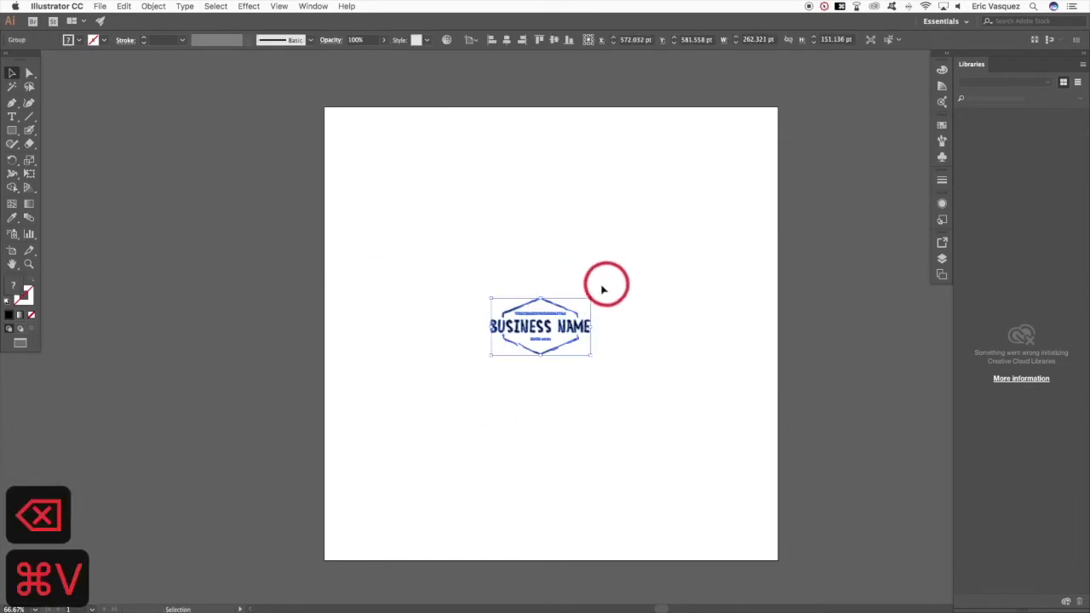
drag(590, 298, 786, 199)
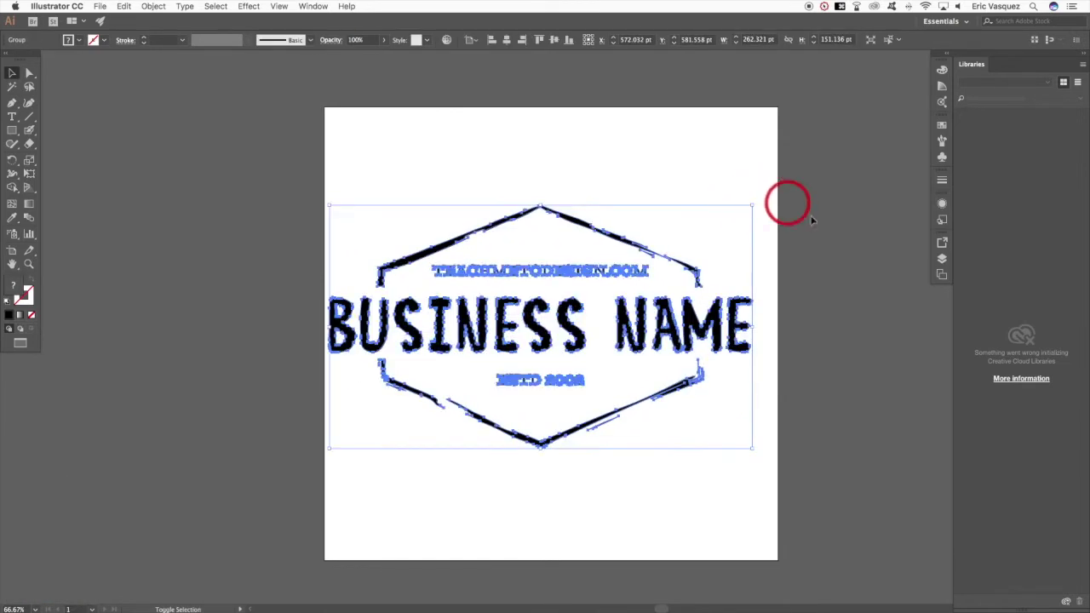
- Save the smart object artwork and view the updated mockup in Photoshop
click(874, 277)
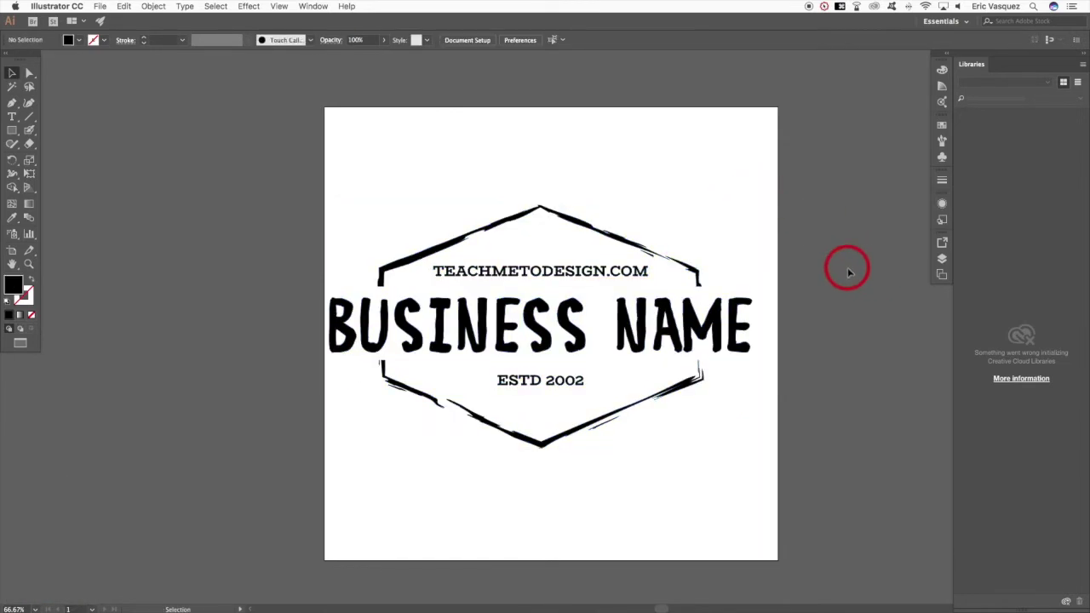
key(super+s)
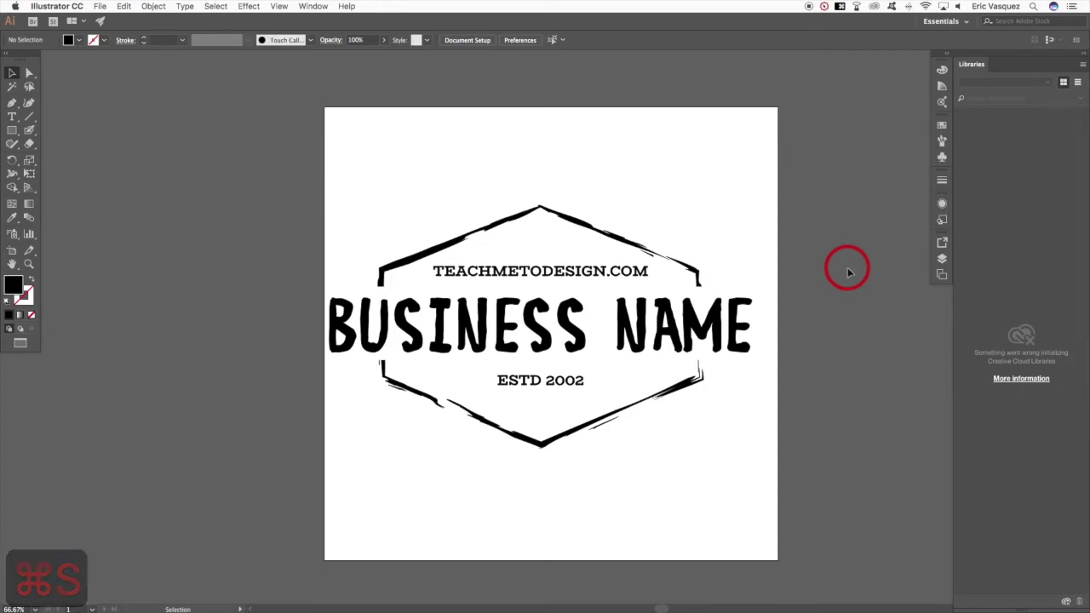
key(super+grave)
key(super+Tab)
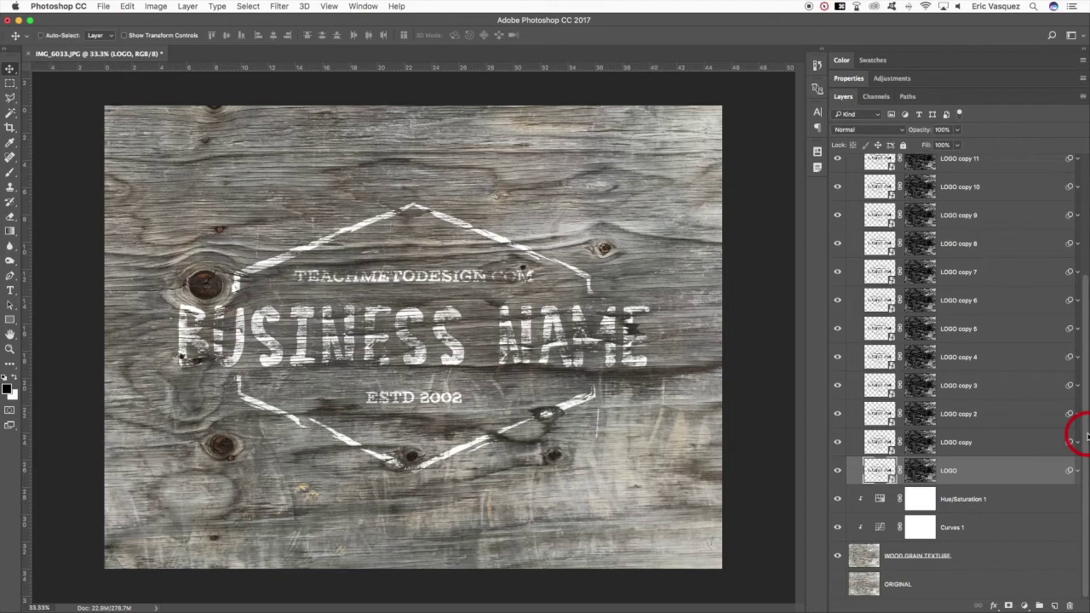
- Delete the Business Name logo from the smart object artwork and bring up the Logo Creation Kit sheet
key(super+Tab)
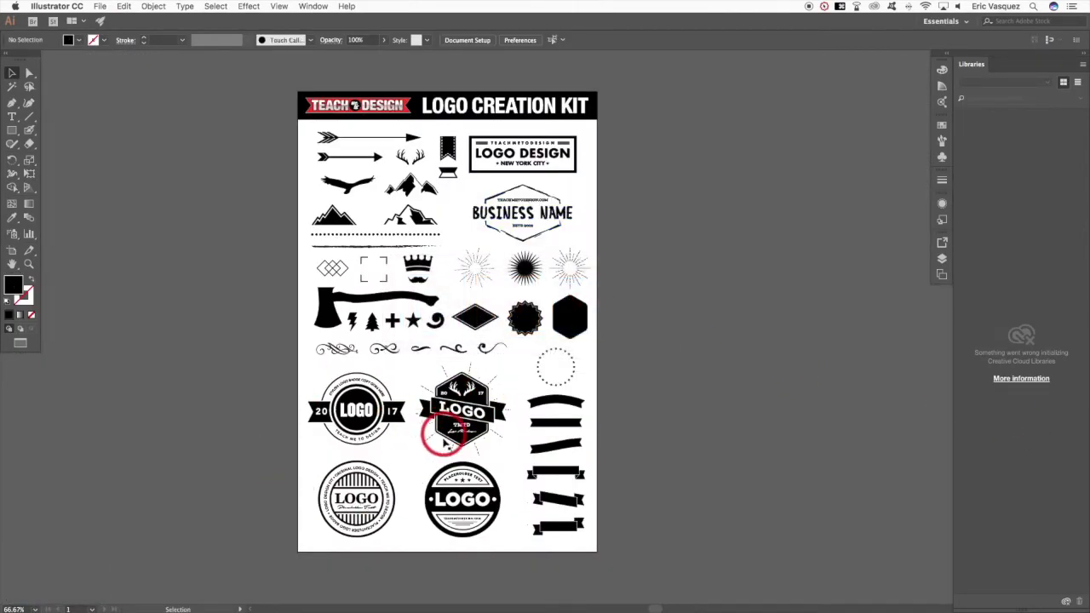
key(super+Tab)
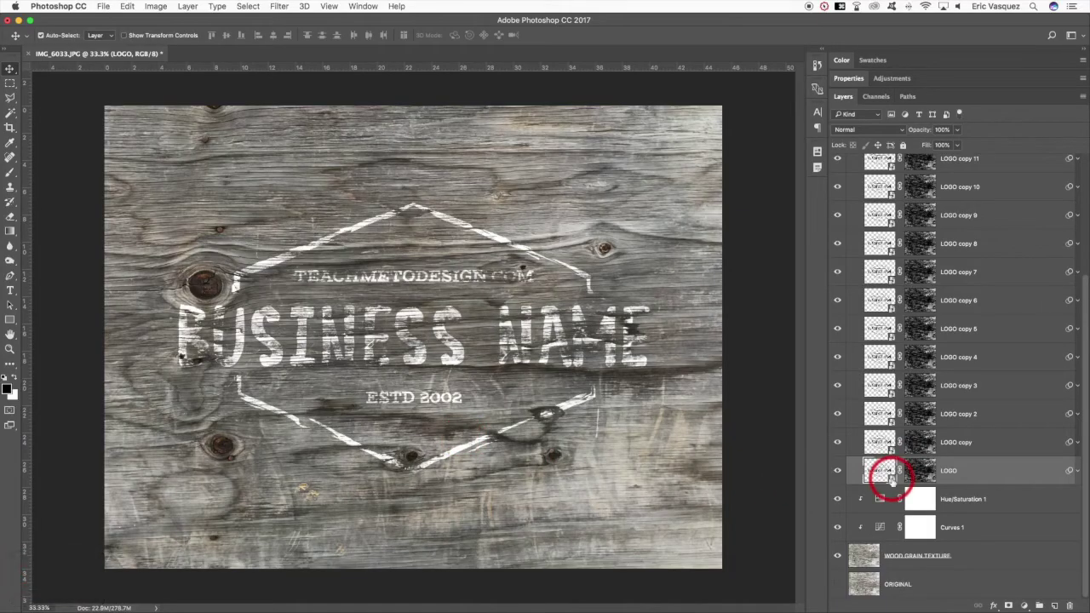
key(super+Tab)
drag(773, 479, 304, 119)
key(Delete)
key(super+grave)
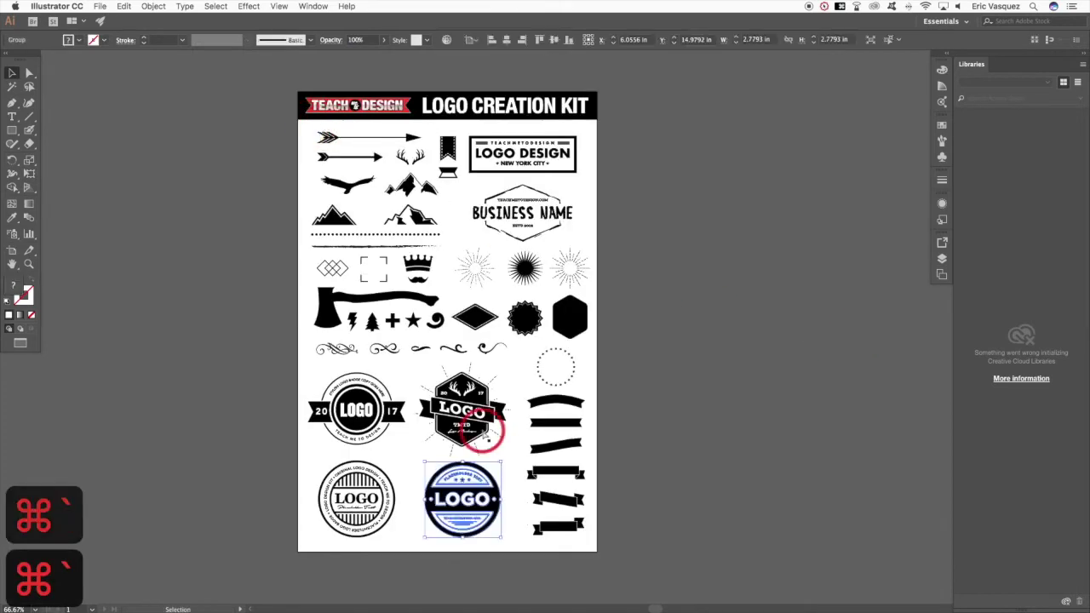
key(shift+super+a)
- Copy the antler LOGO badge from the kit and paste it enlarged onto the blank artboard
click(477, 411)
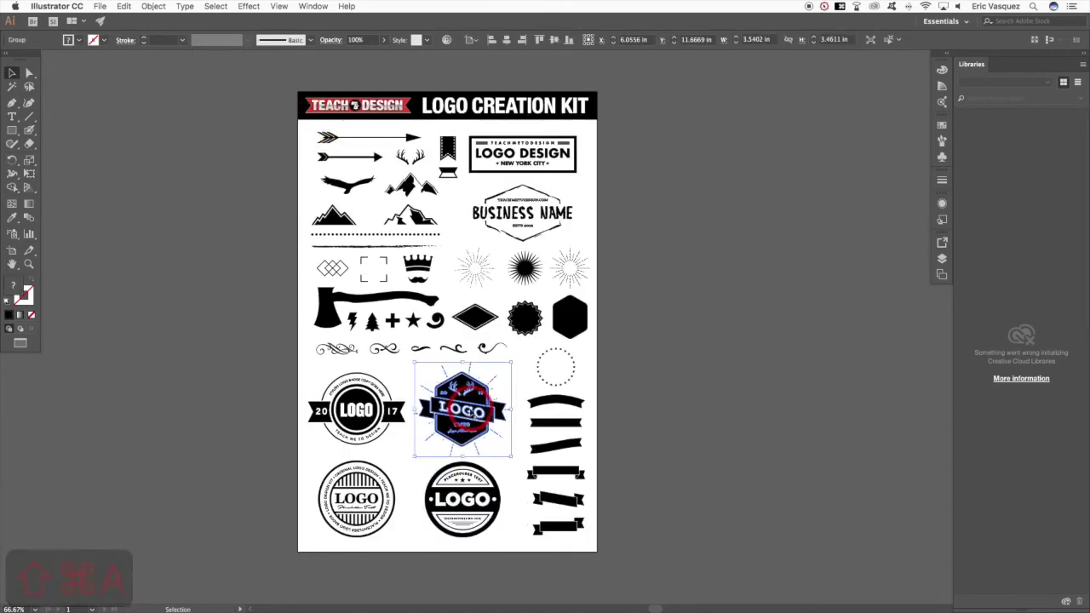
key(super+c)
key(super+grave)
key(super+grave)
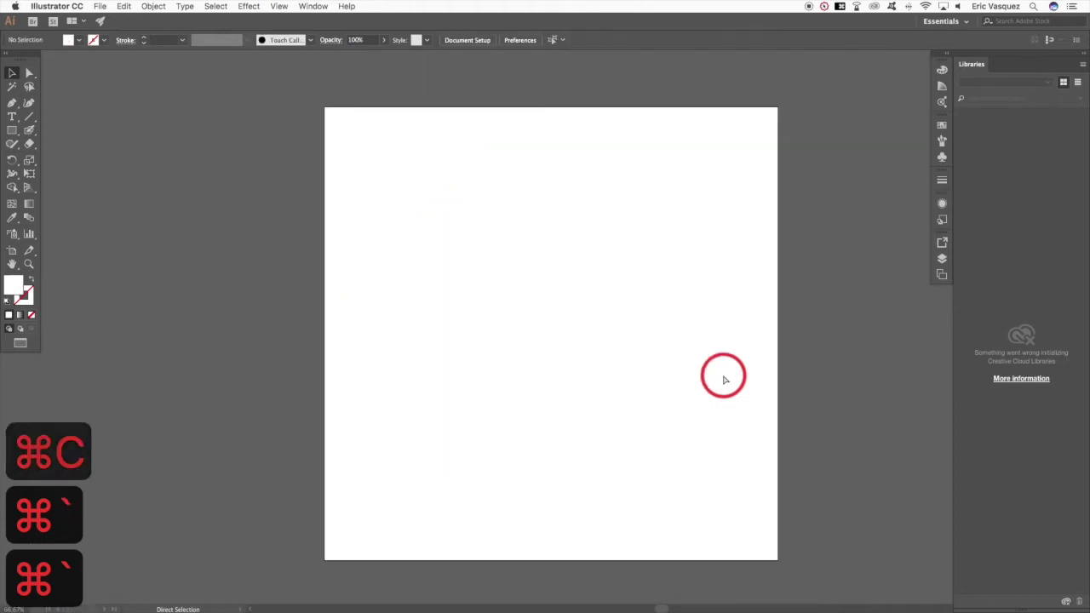
key(super+v)
drag(588, 281, 761, 110)
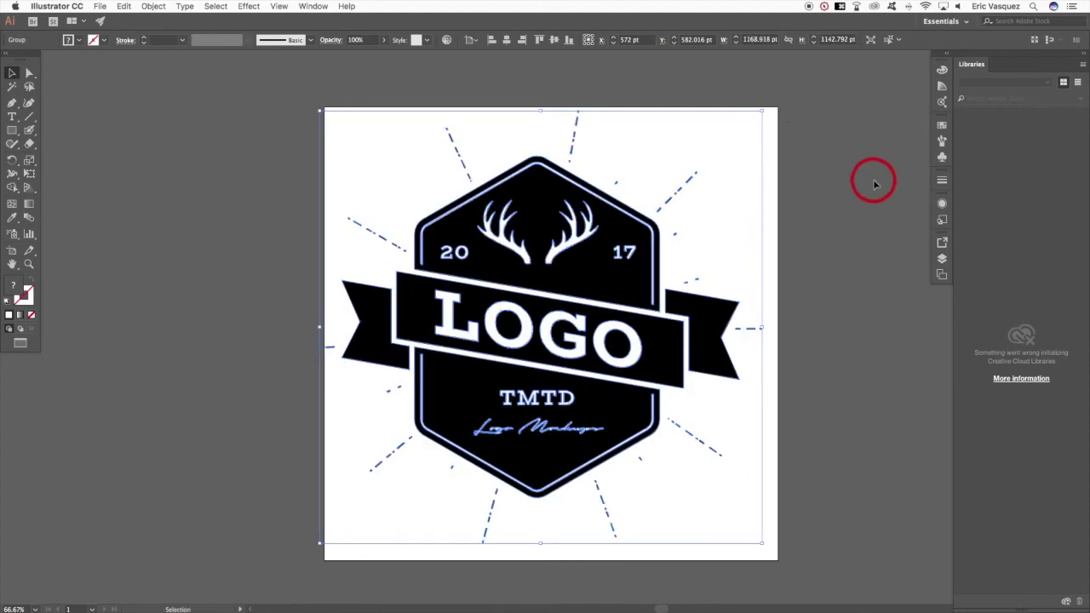
- Nudge and fine-scale the badge to fit the artboard, then save it for the Photoshop mockup
key(shift+Right)
key(shift+Right)
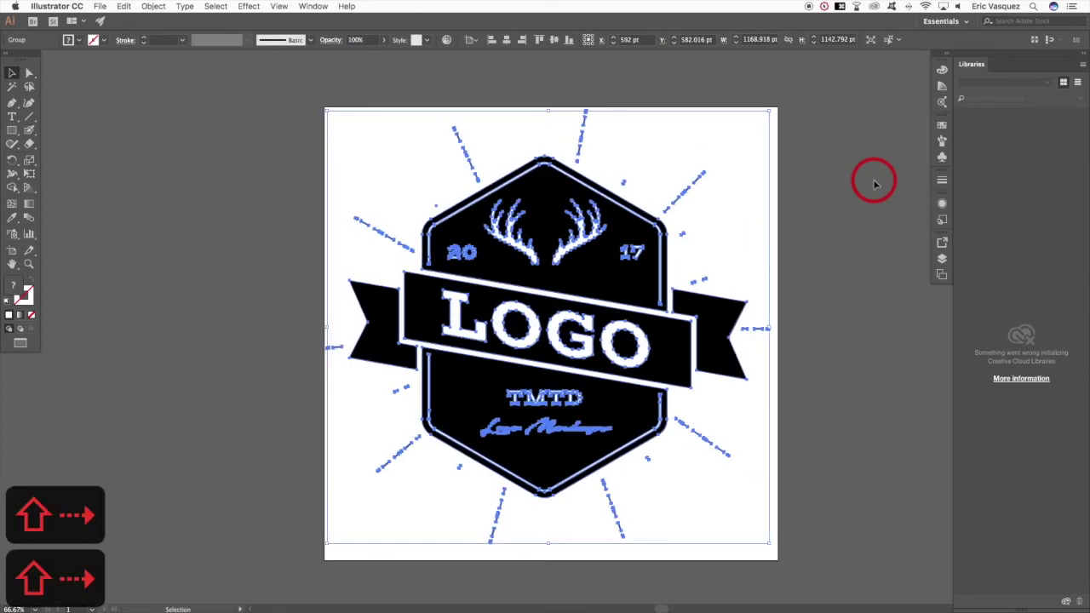
key(Right)
key(Left)
key(Left)
key(Left)
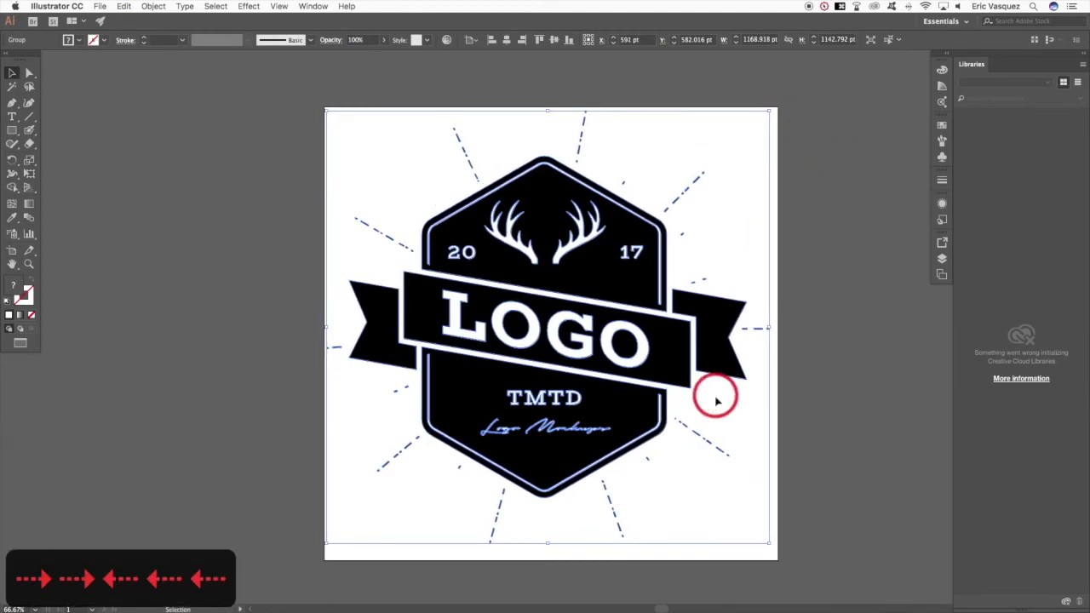
drag(769, 542, 770, 542)
click(835, 517)
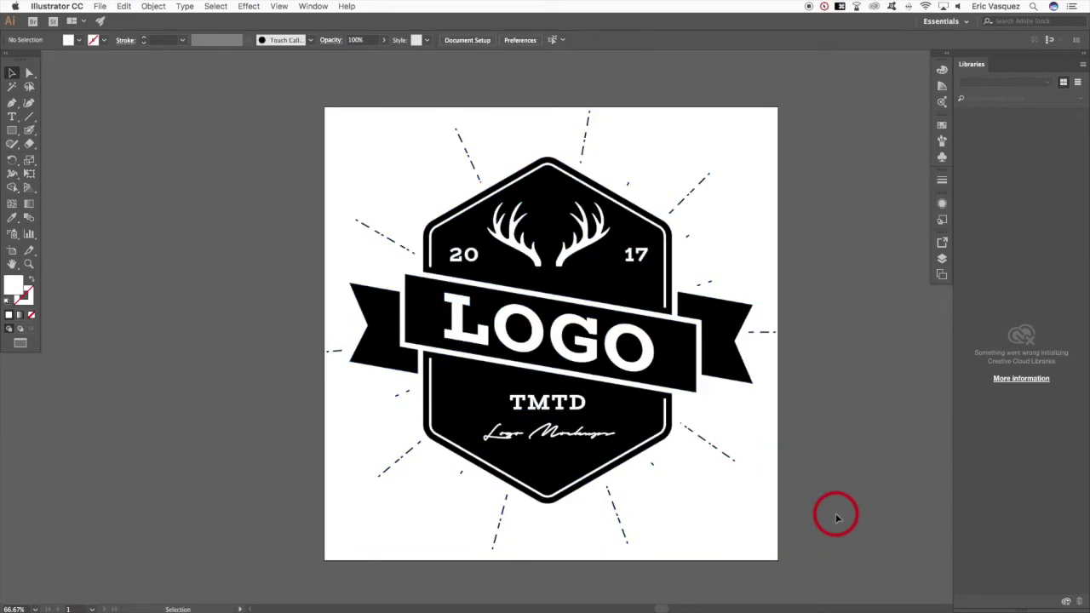
key(super+s)
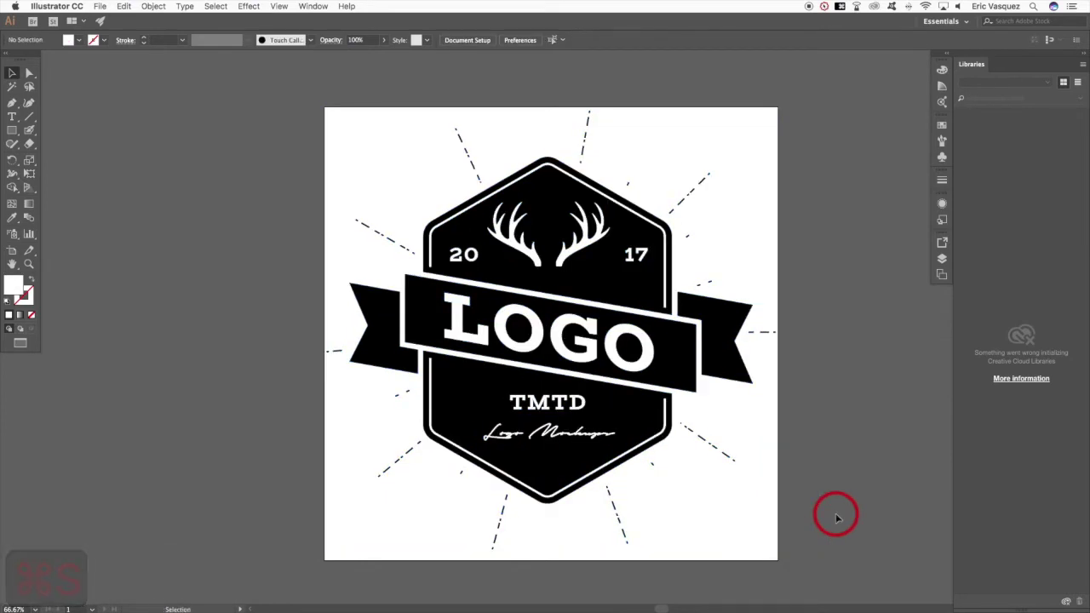
key(super+Tab)
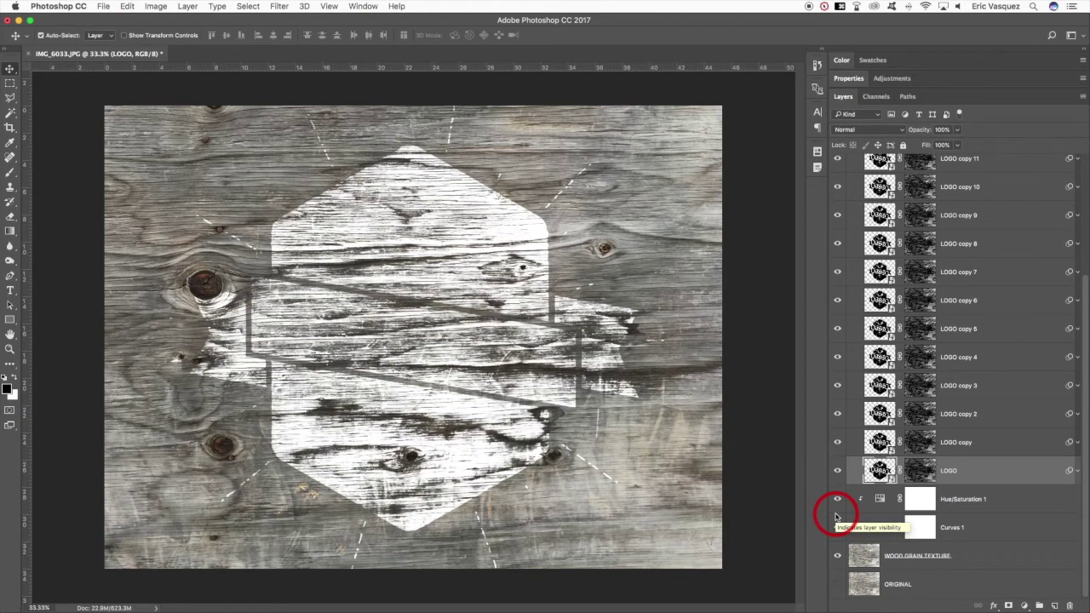
- Review the wood mockup's layers, then switch back to the Illustrator LOGO badge artwork
scroll(835, 516, up, 1)
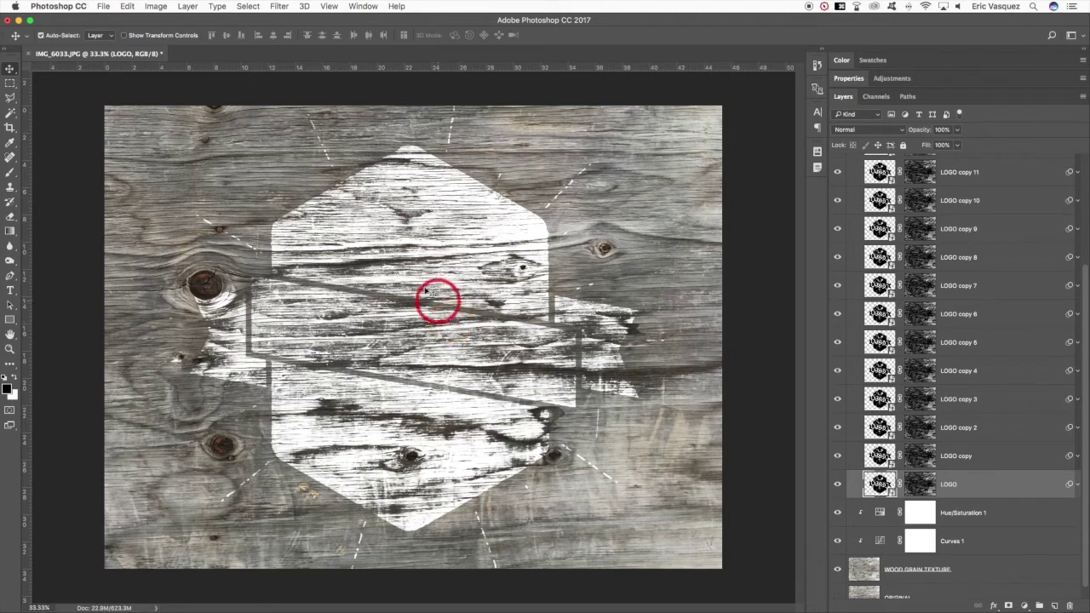
key(super+Tab)
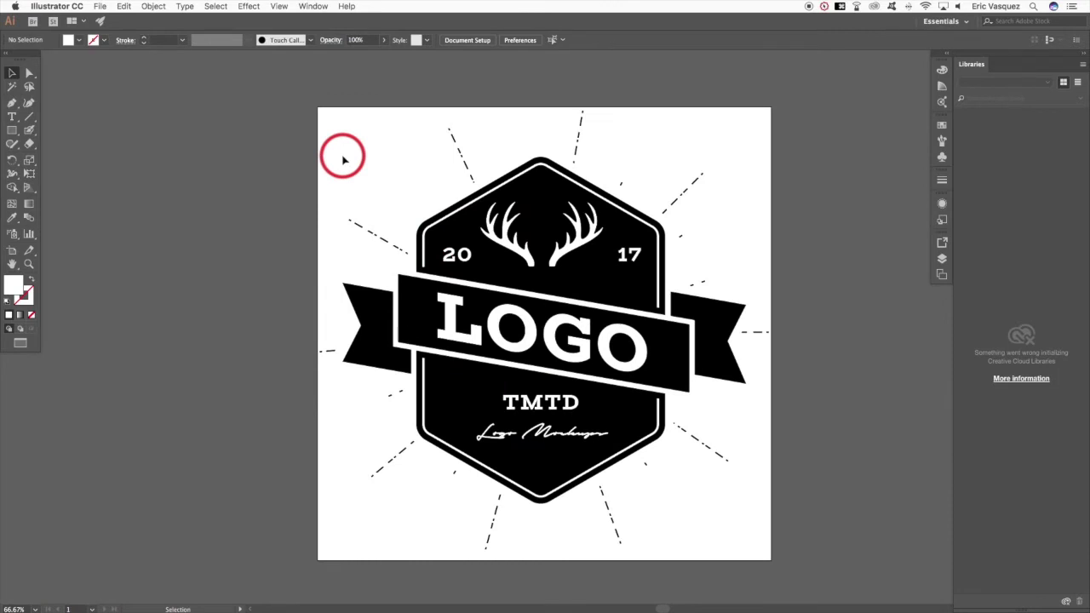
- Add a red rectangle covering the whole artboard, sent behind the logo and locked
key(m)
drag(274, 88, 830, 594)
double_click(13, 290)
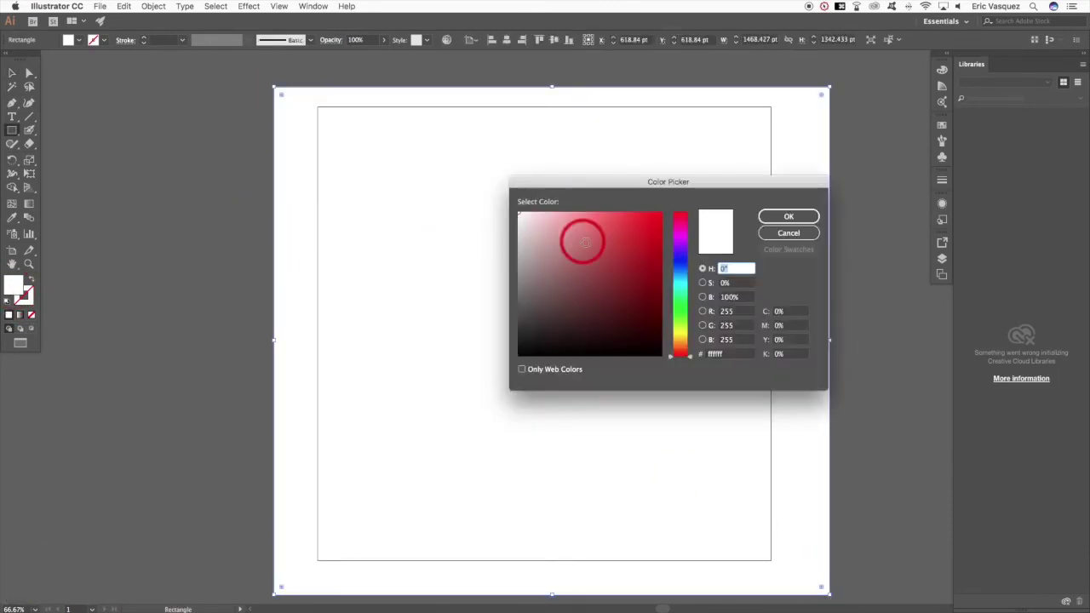
click(627, 242)
click(792, 216)
key(shift+super+bracketleft)
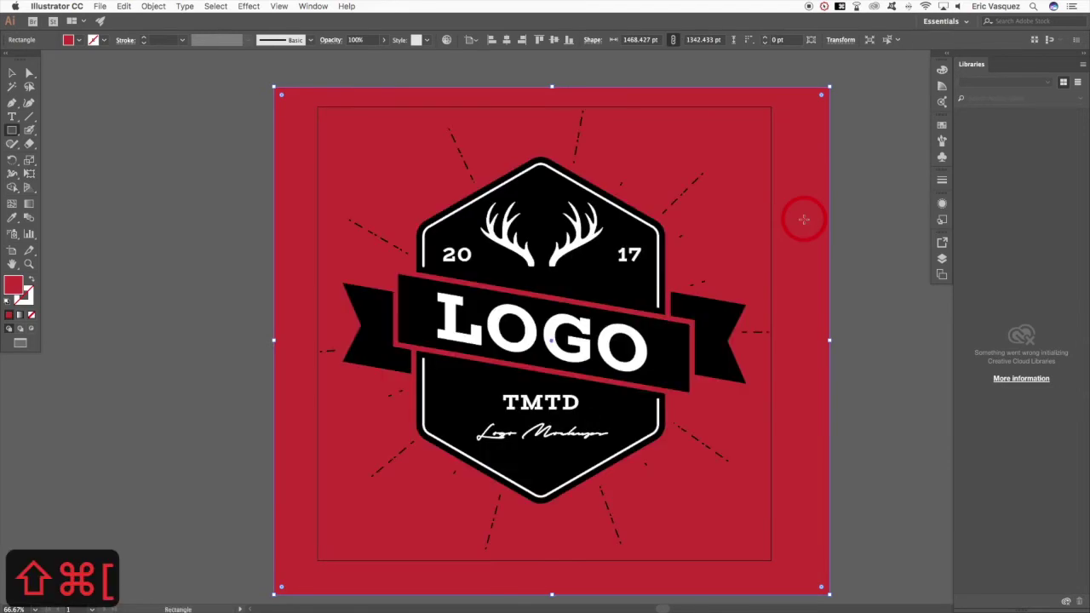
key(v)
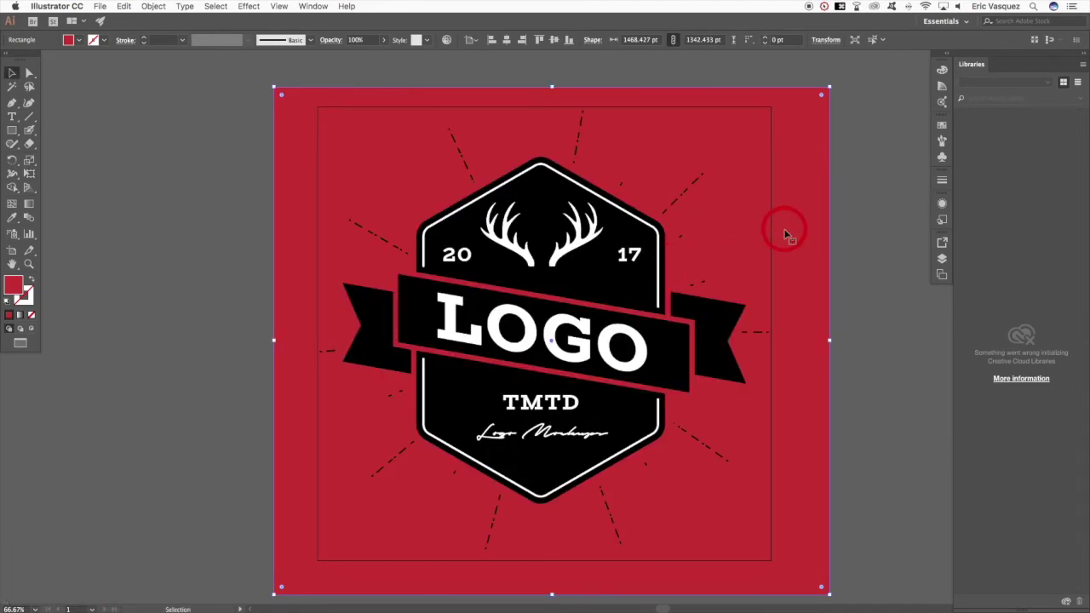
key(super+2)
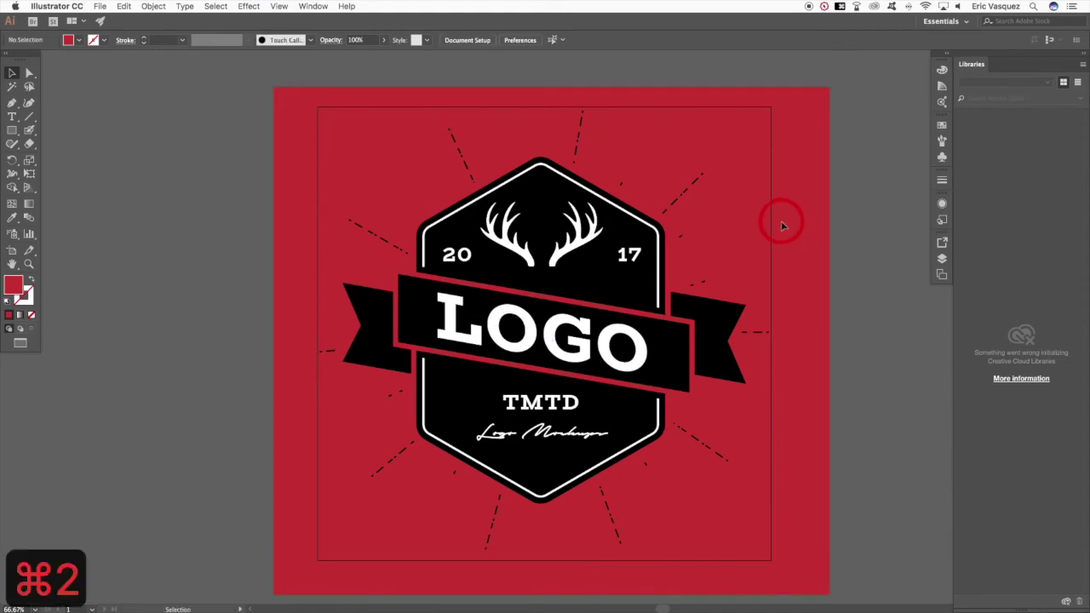
- Select all the logo artwork and apply a Pathfinder operation to it
drag(810, 98, 321, 536)
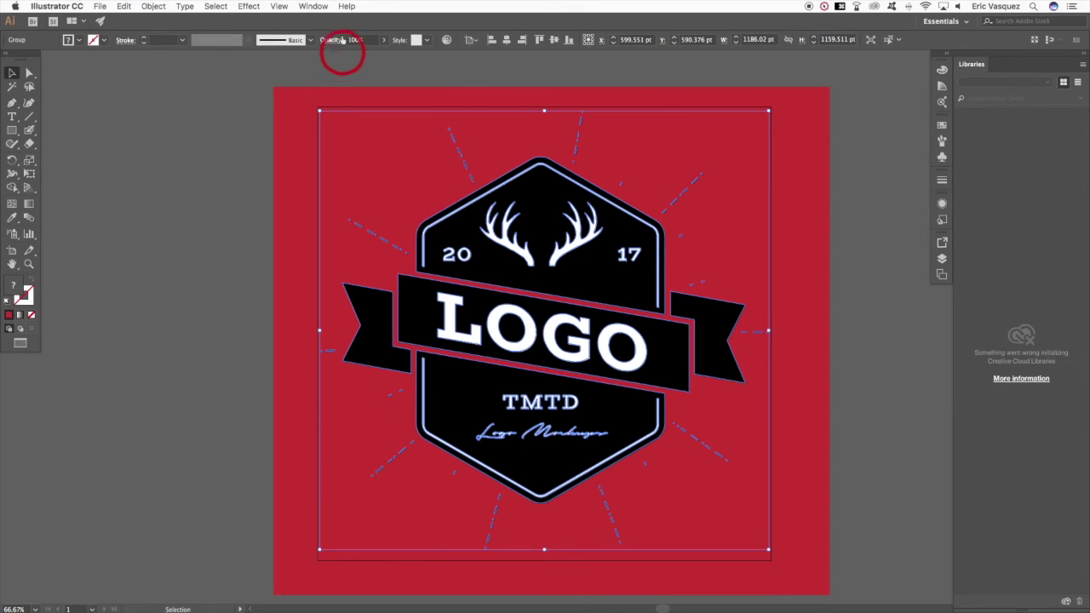
click(314, 6)
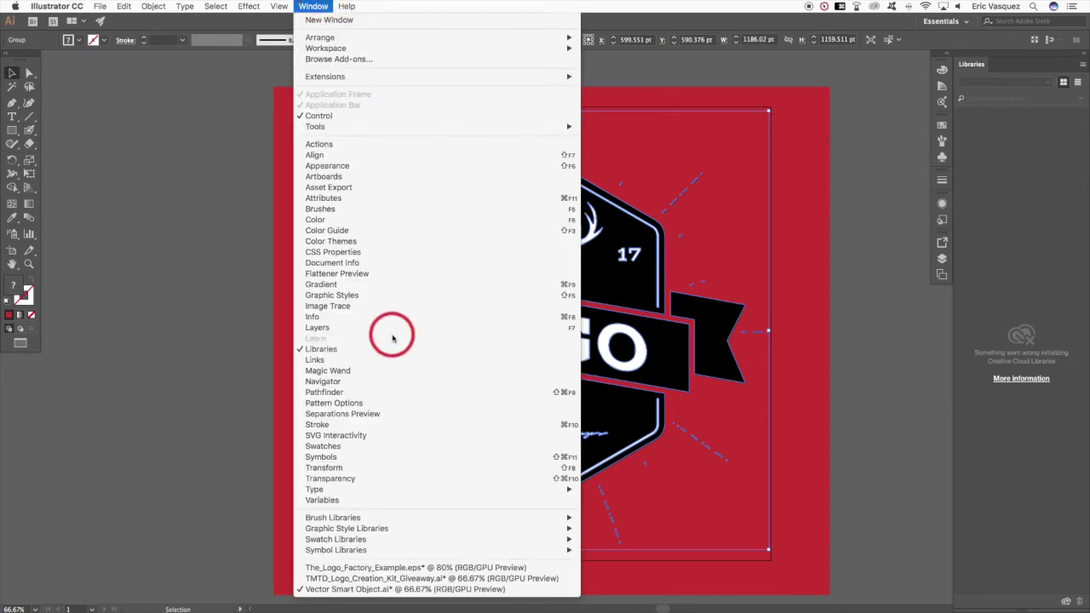
click(359, 397)
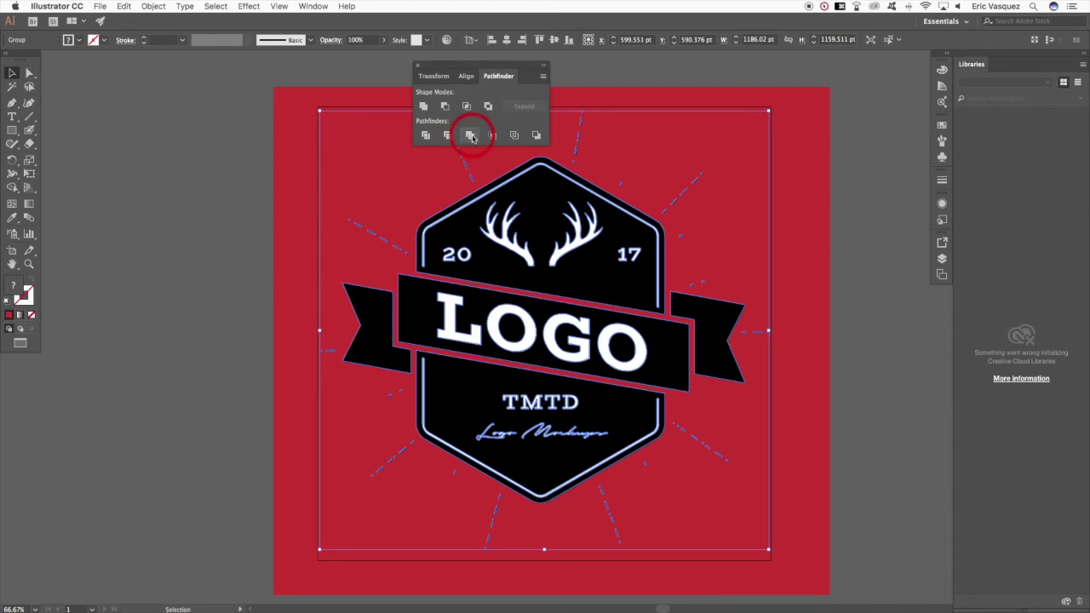
click(418, 67)
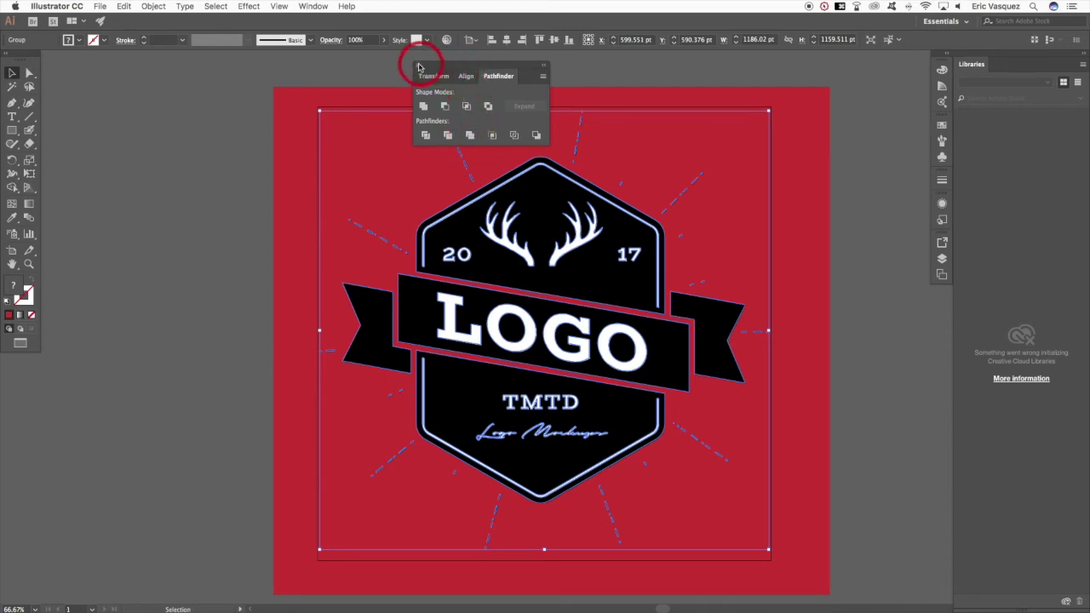
- Delete every white piece of the badge using Select > Same > Fill & Stroke
key(shift+super+a)
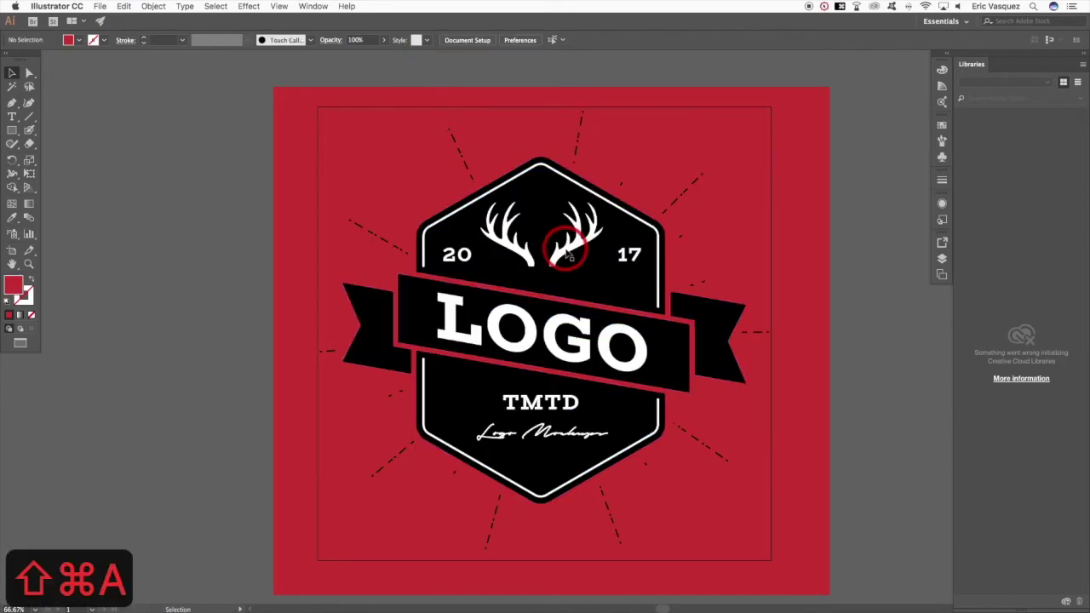
key(a)
click(451, 310)
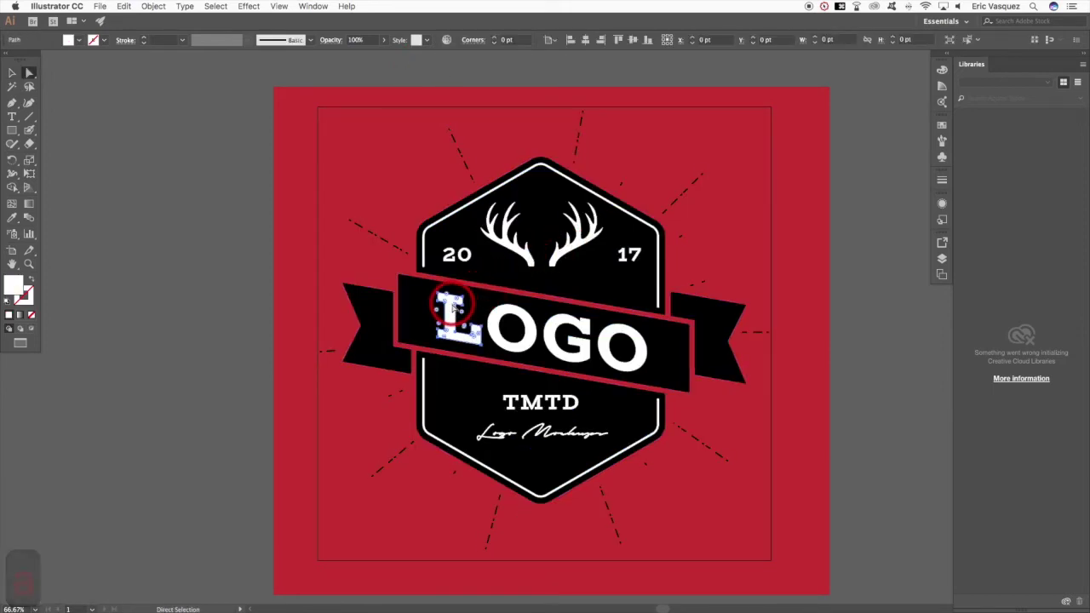
click(215, 6)
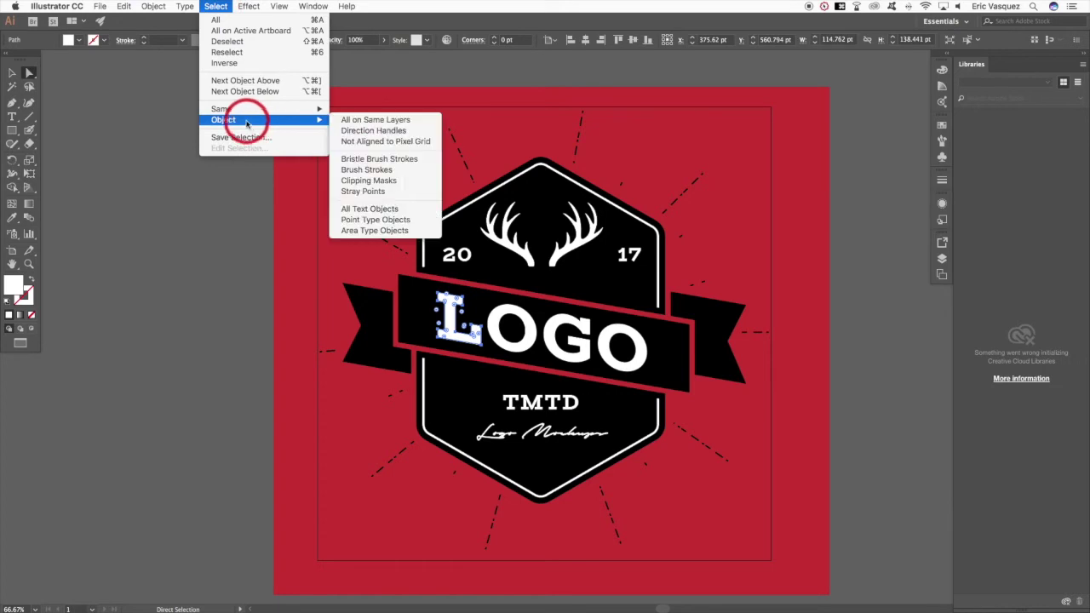
mouse_move(247, 109)
click(379, 145)
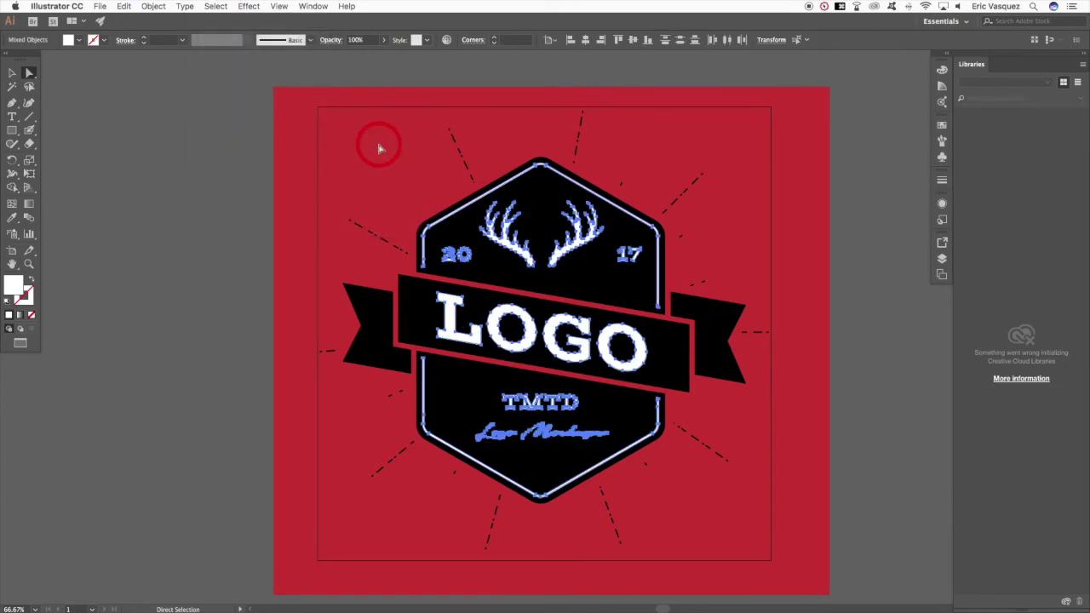
key(BackSpace)
key(v)
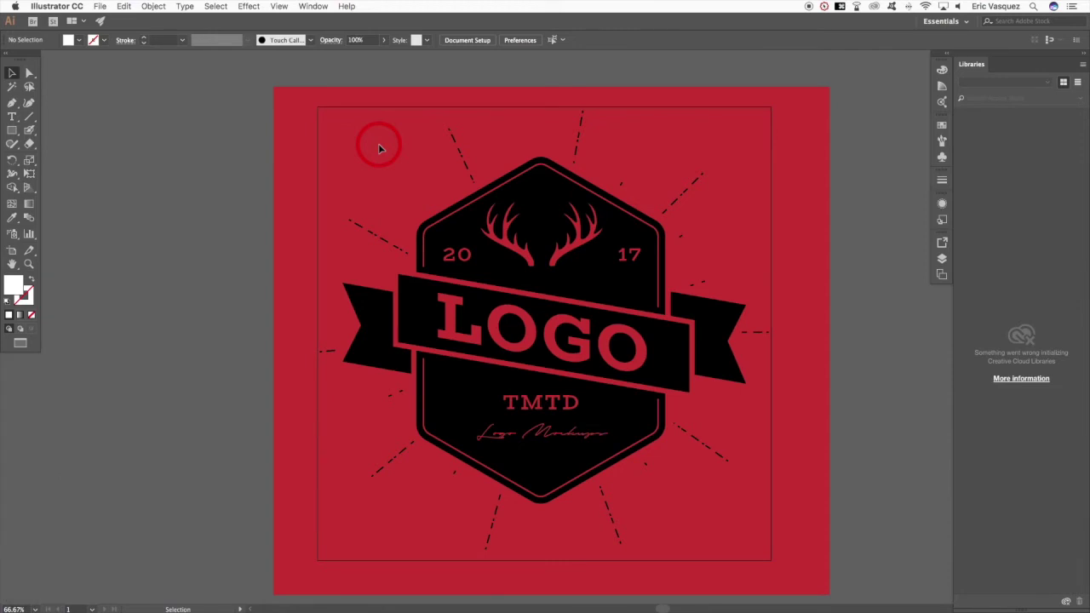
- Unlock and delete the red background, save the file, and return to Photoshop
key(alt+super+2)
key(shift+super+a)
scroll(377, 142, up, 5)
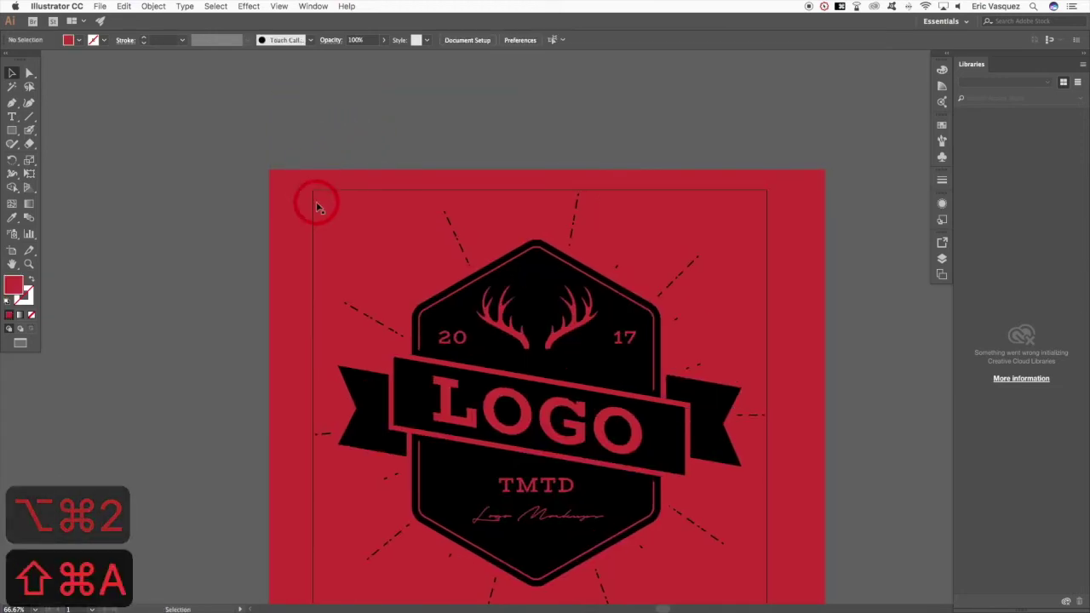
click(289, 184)
key(BackSpace)
key(space)
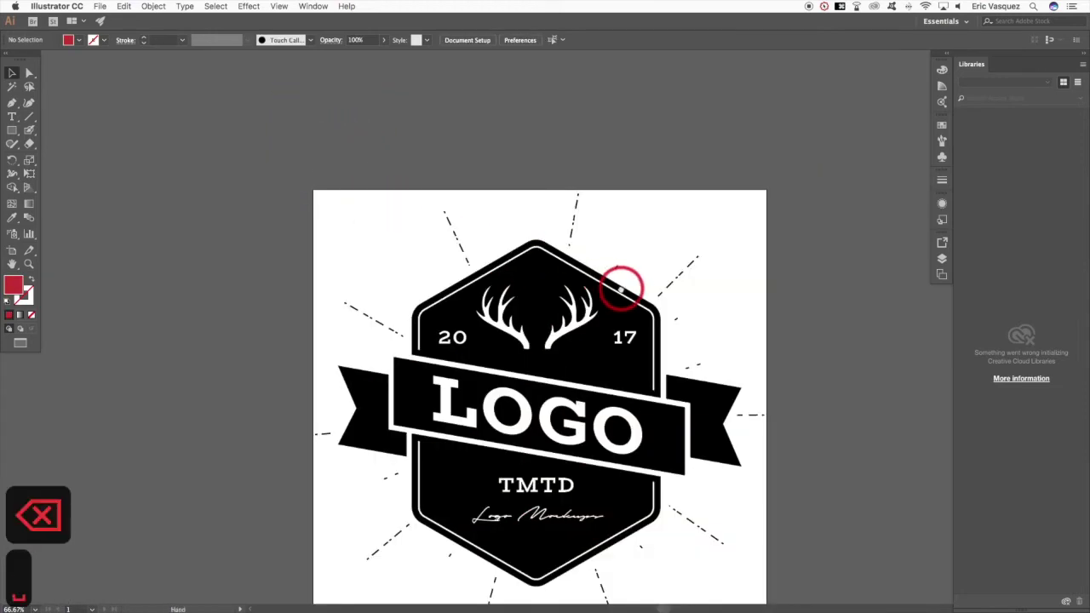
drag(621, 289, 553, 223)
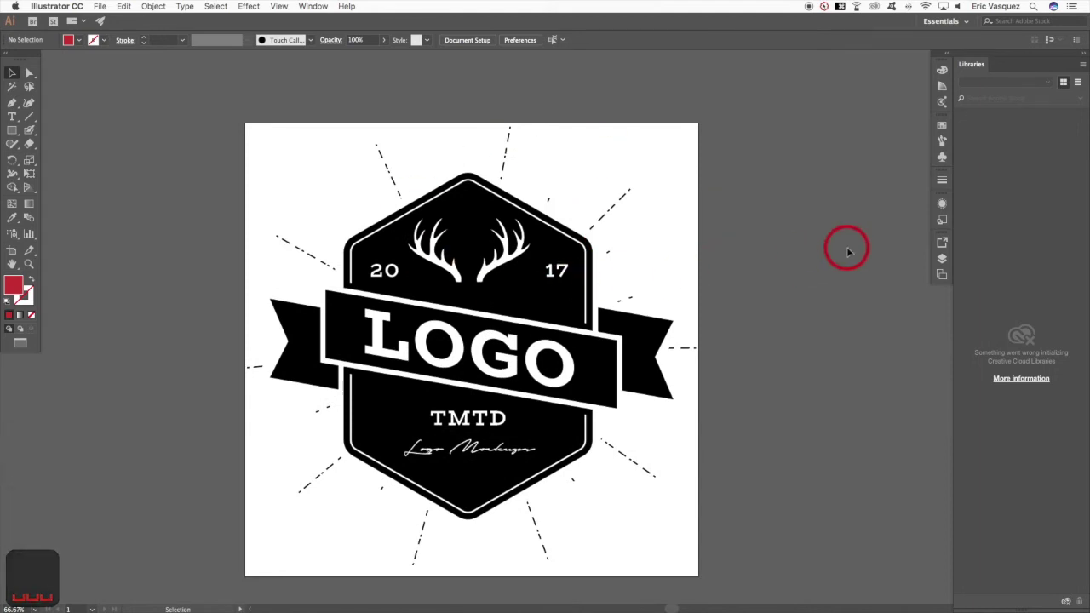
key(super+s)
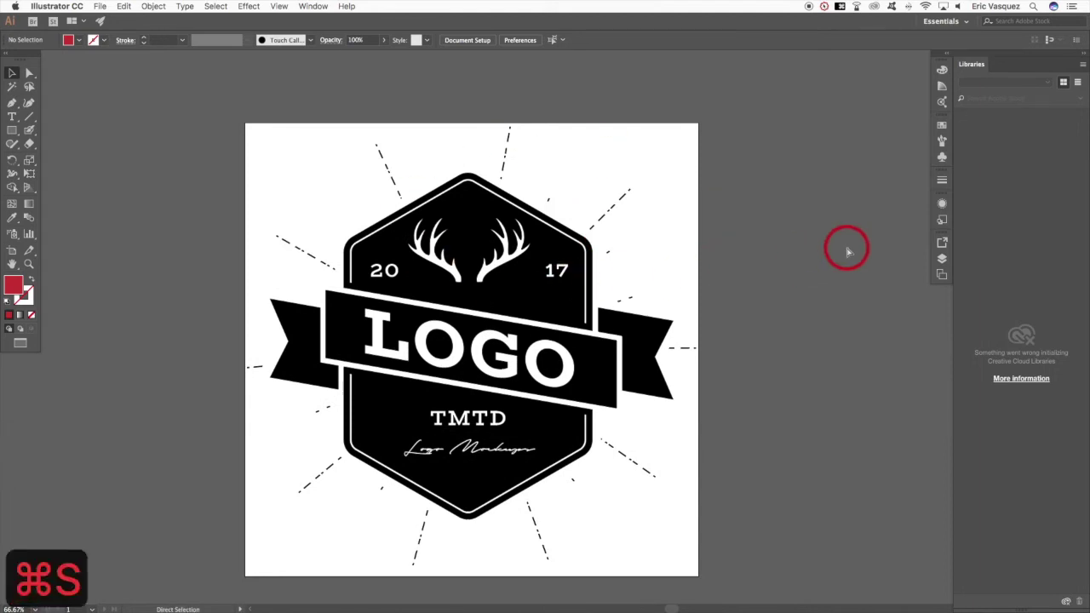
key(super+Tab)
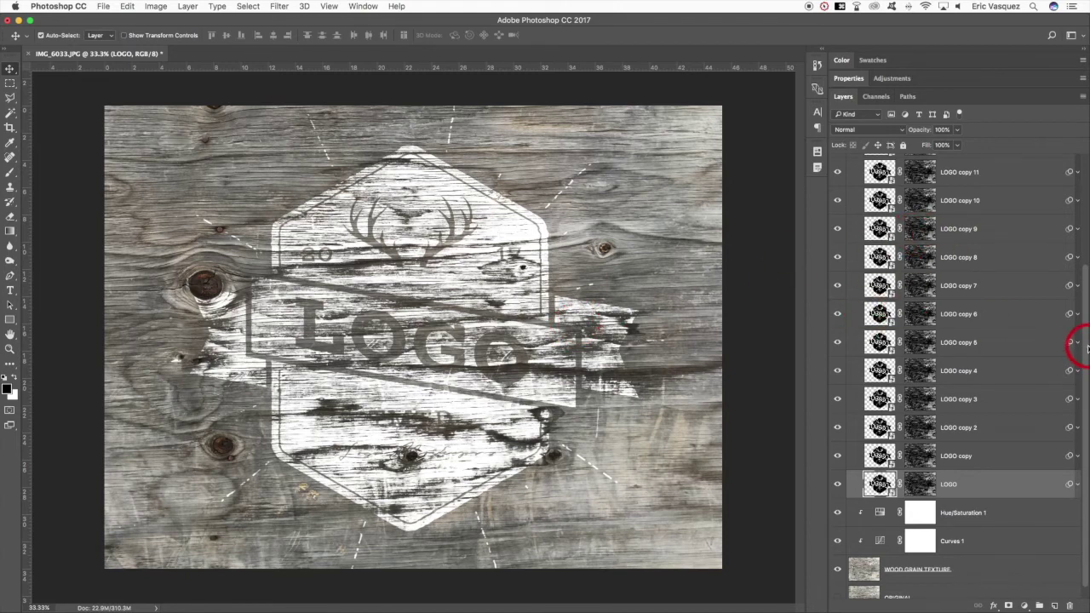
- Hide LOGO copy 15 through LOGO copy, leaving only the LOGO layer visible
drag(1086, 347, 1072, 199)
drag(838, 209, 890, 537)
drag(1081, 469, 1070, 550)
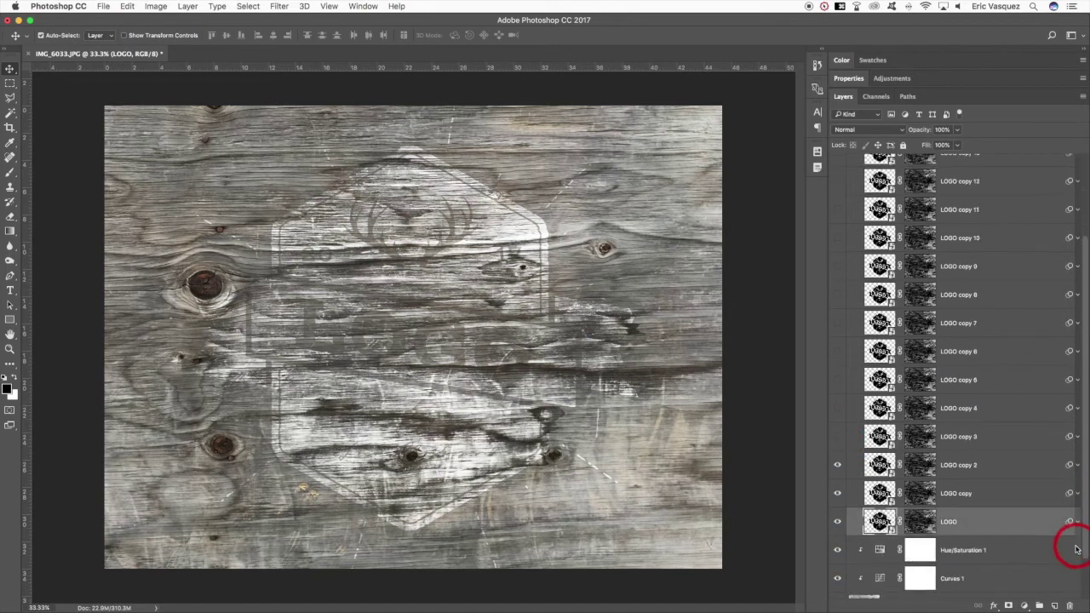
drag(826, 480, 838, 498)
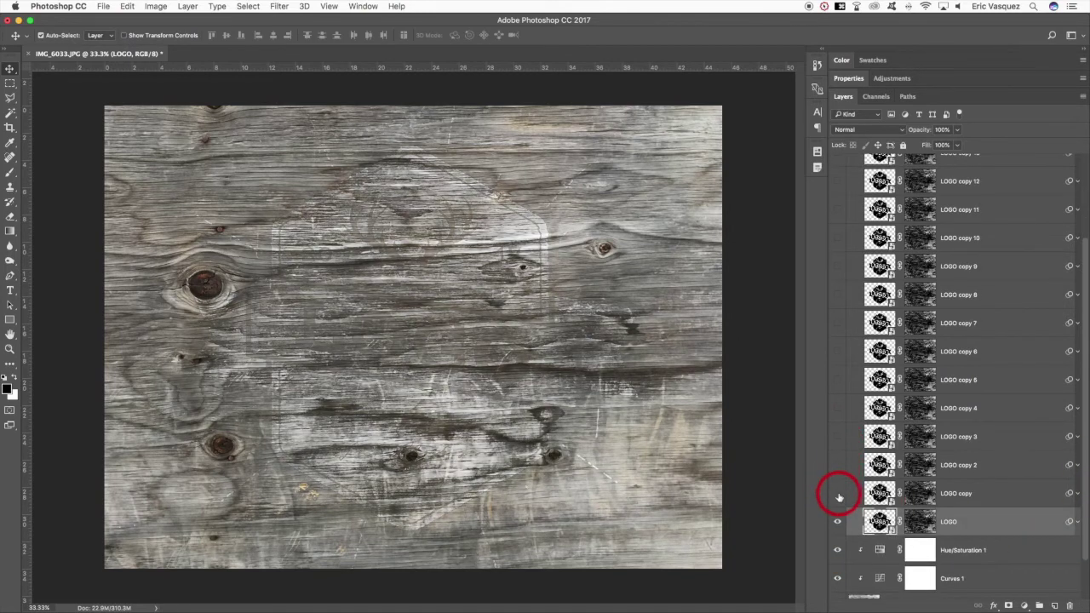
click(921, 524)
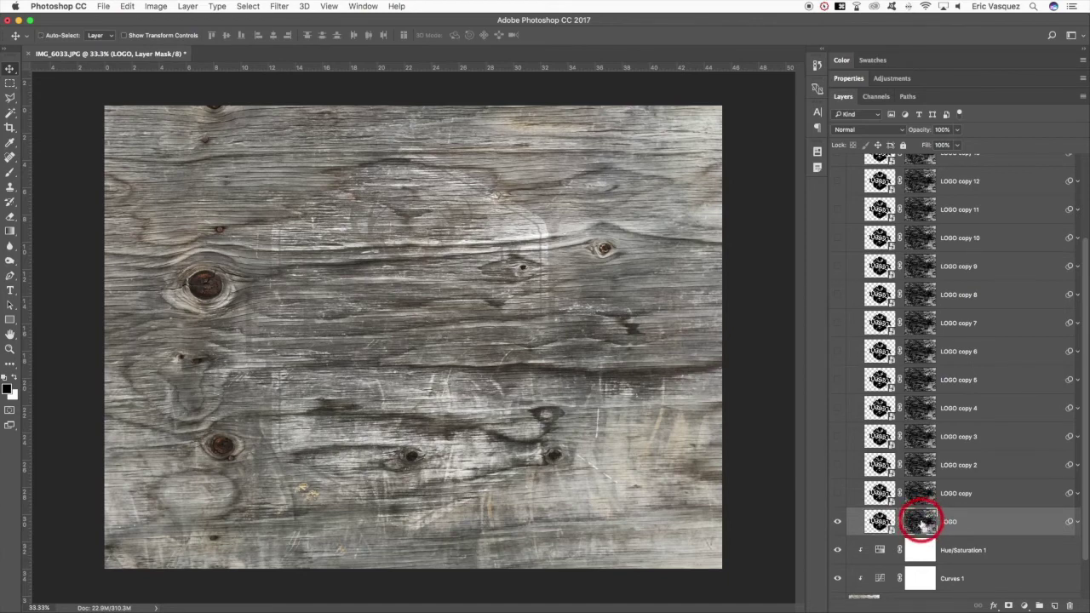
- Delete the LOGO layer mask and all the LOGO copy layers
right_click(921, 523)
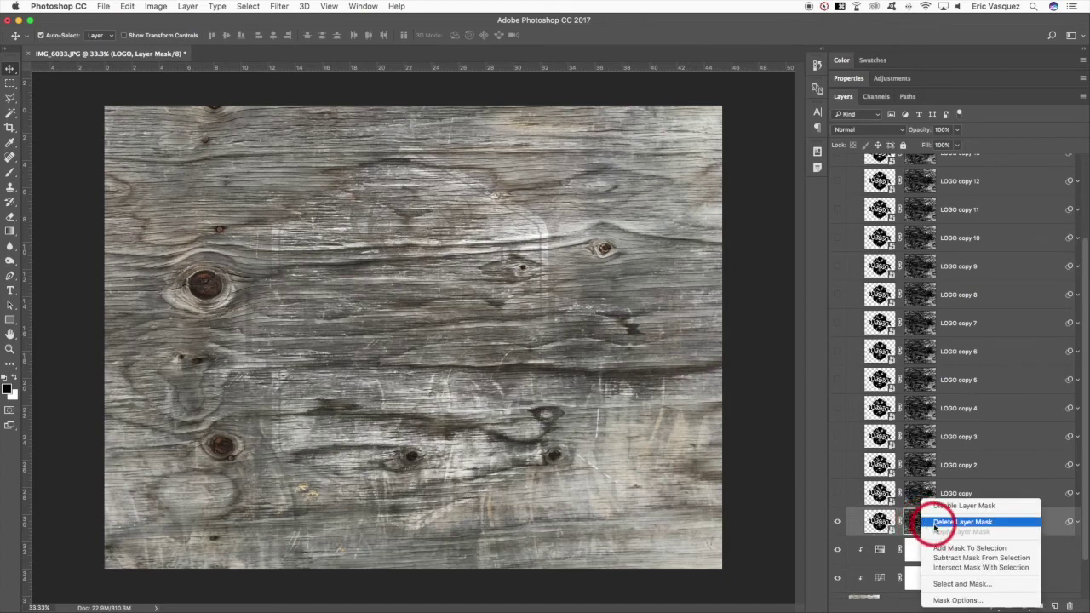
click(930, 522)
click(986, 497)
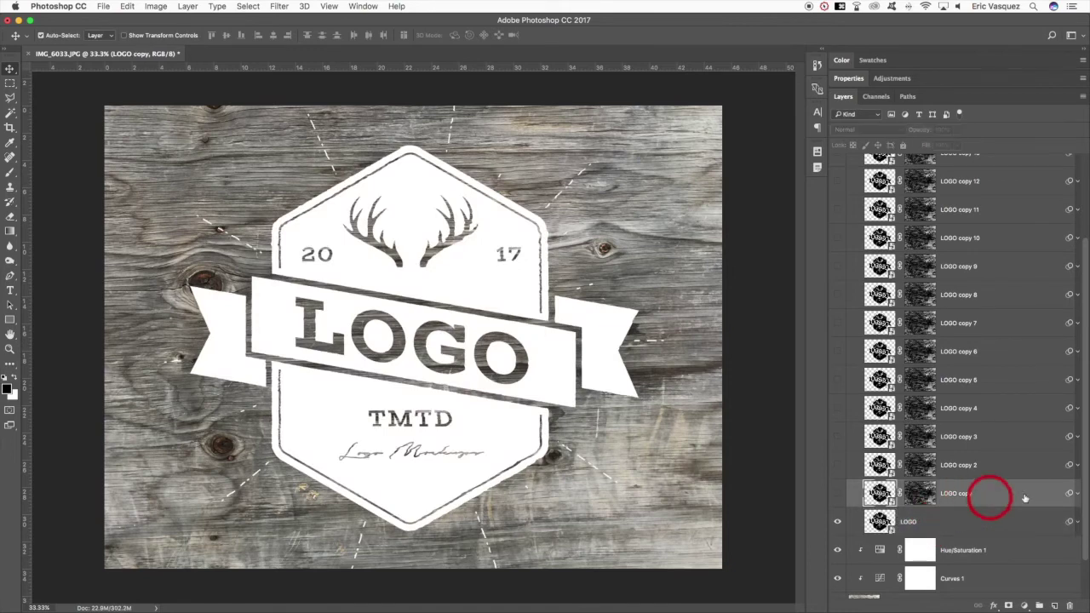
drag(1087, 487, 1078, 372)
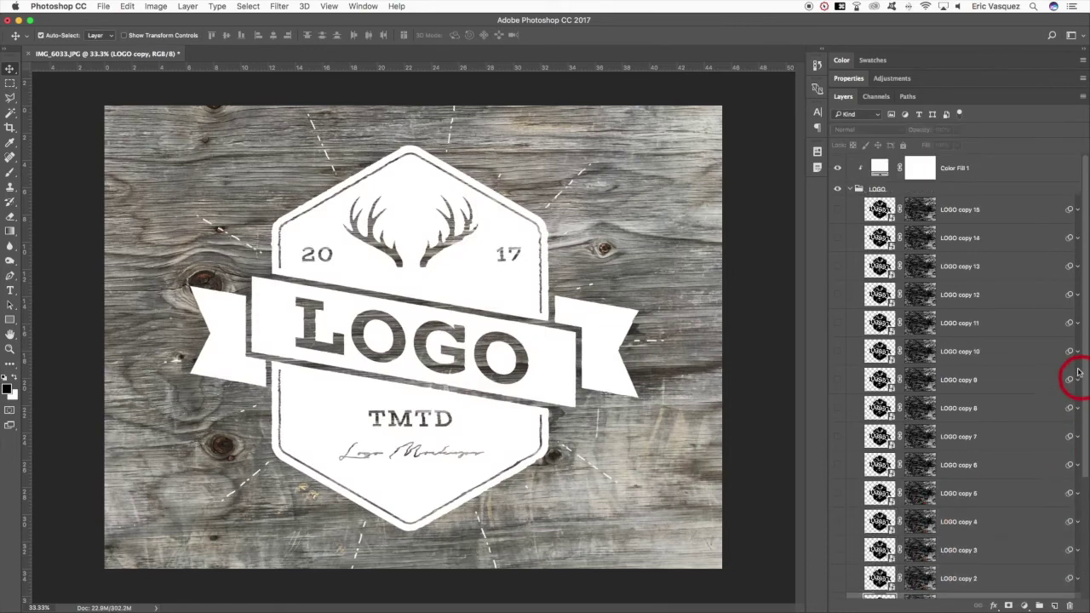
shift+click(961, 217)
key(BackSpace)
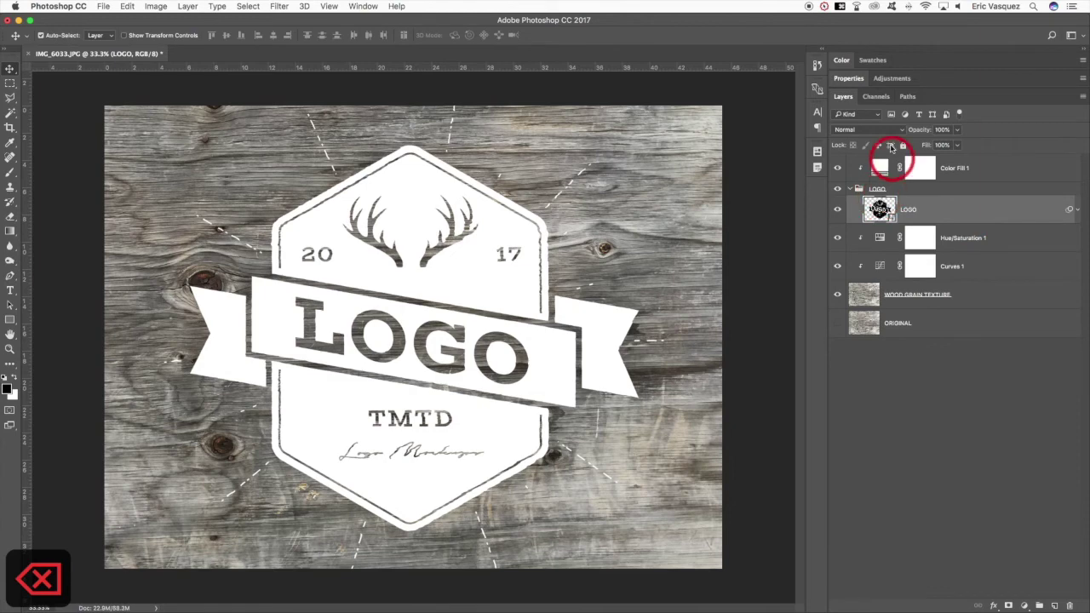
- Load the Blue copy channel as a selection
click(877, 98)
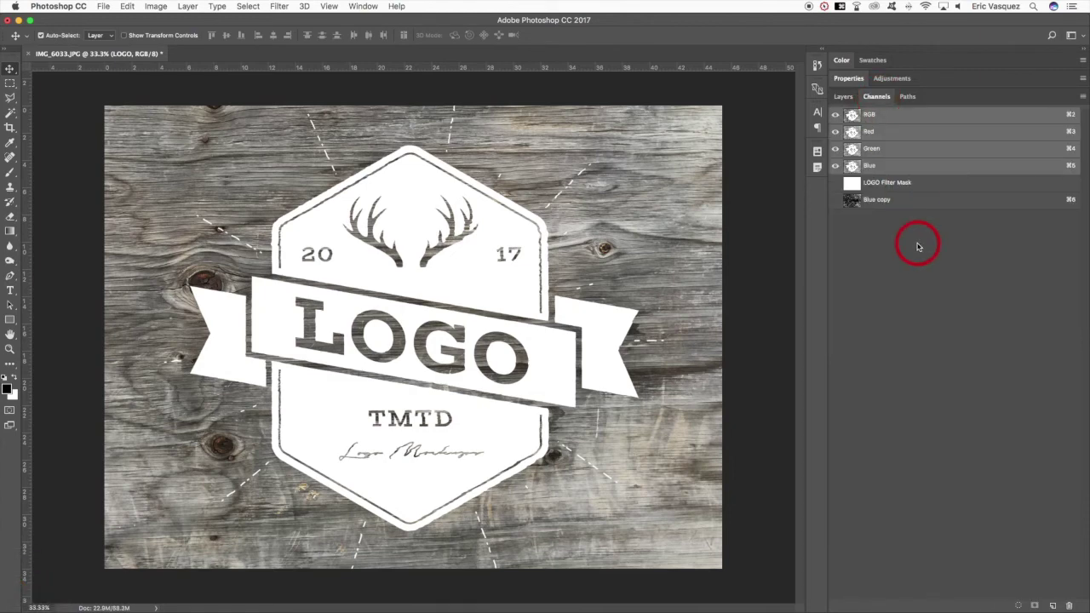
click(861, 202)
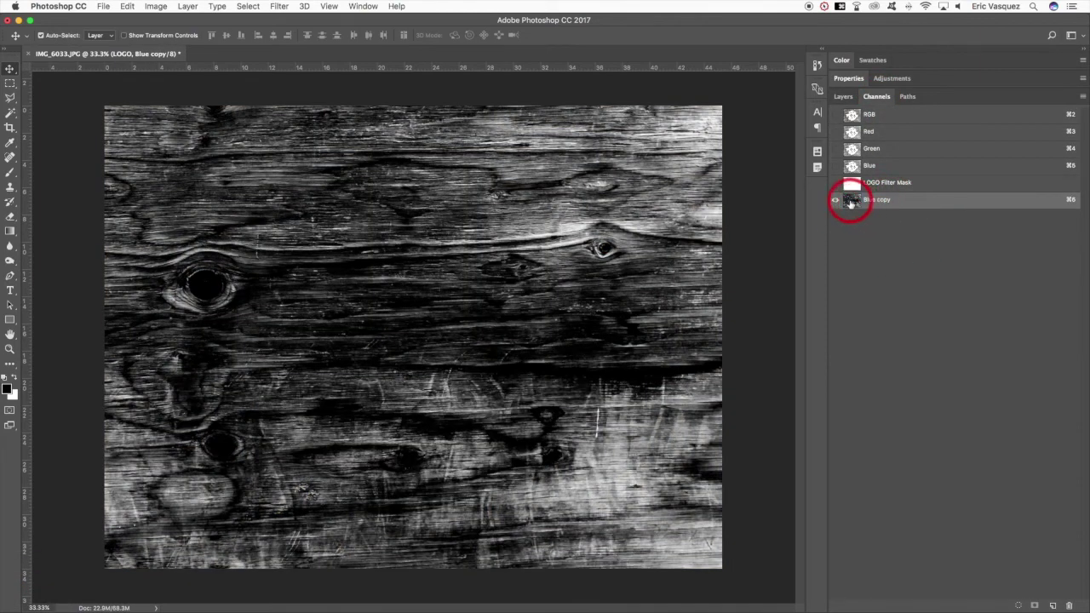
super+click(851, 204)
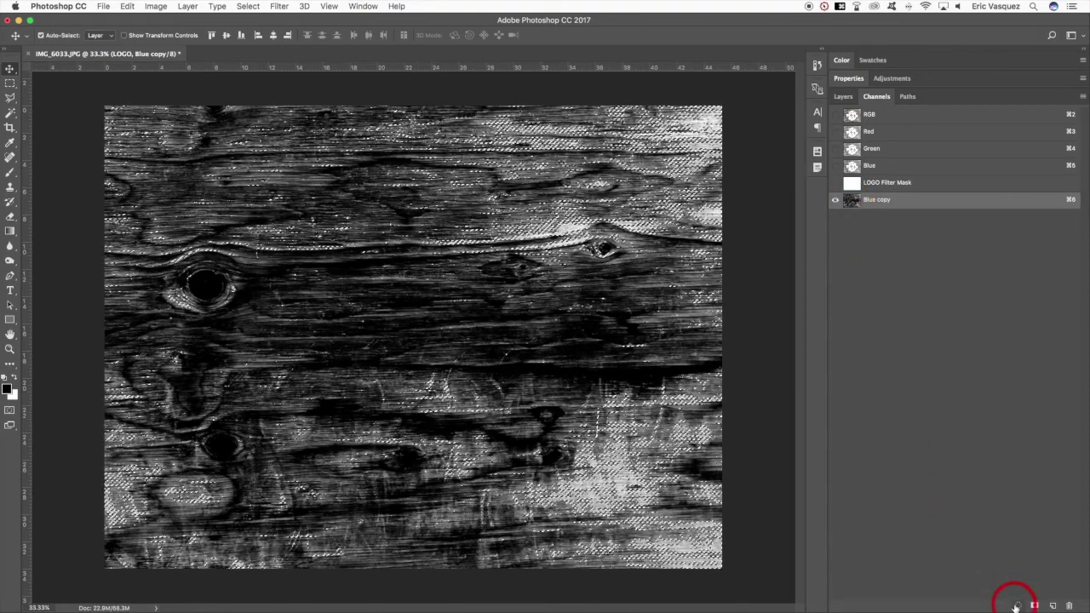
- Mask the LOGO layer with the inverted Blue copy selection so wood grain shows through
click(892, 124)
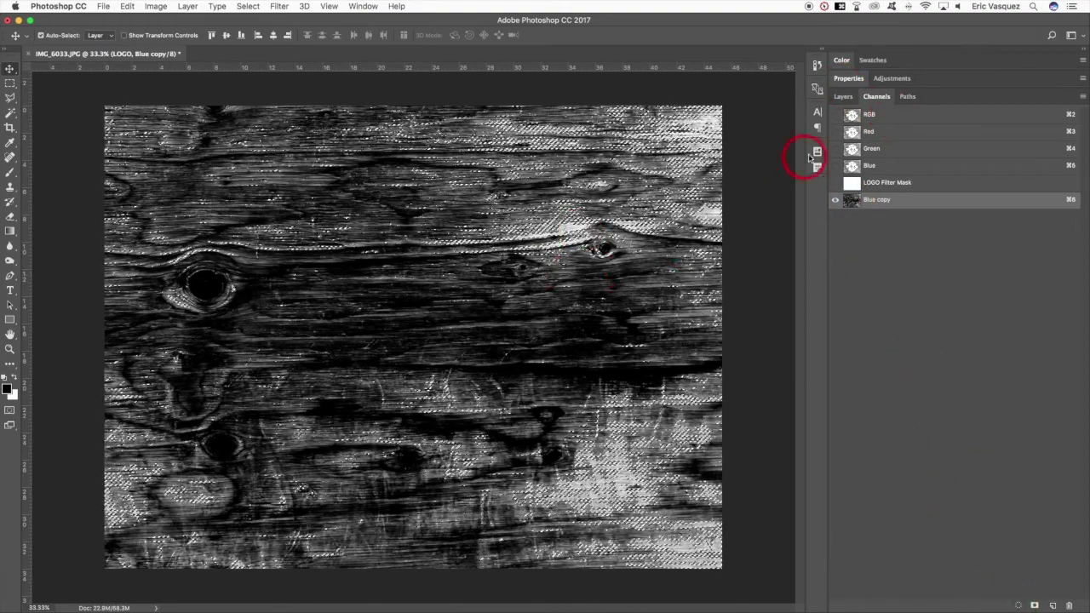
click(897, 114)
click(842, 97)
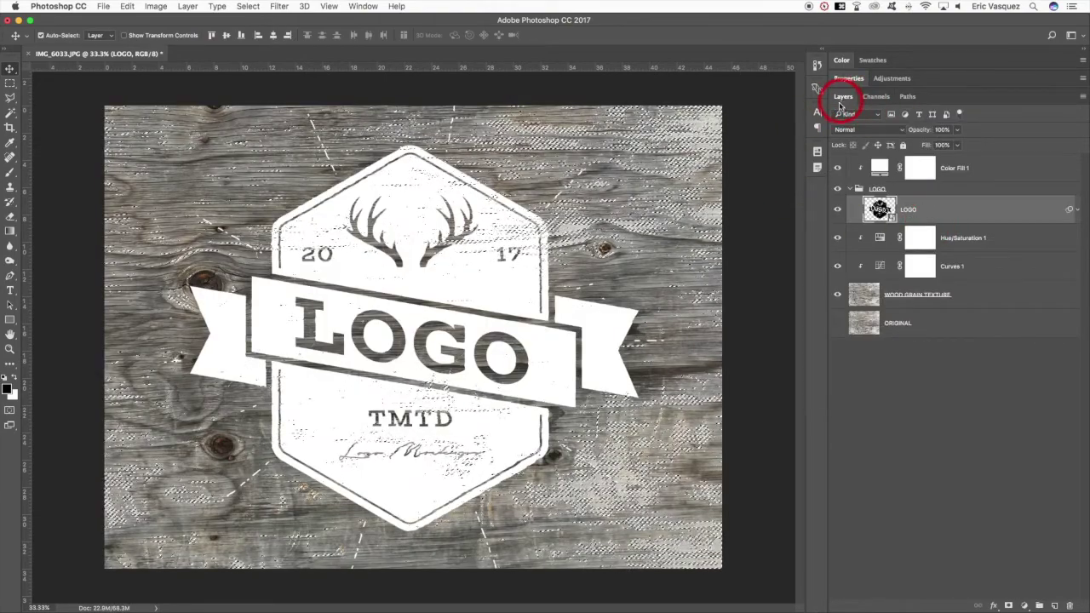
click(1008, 605)
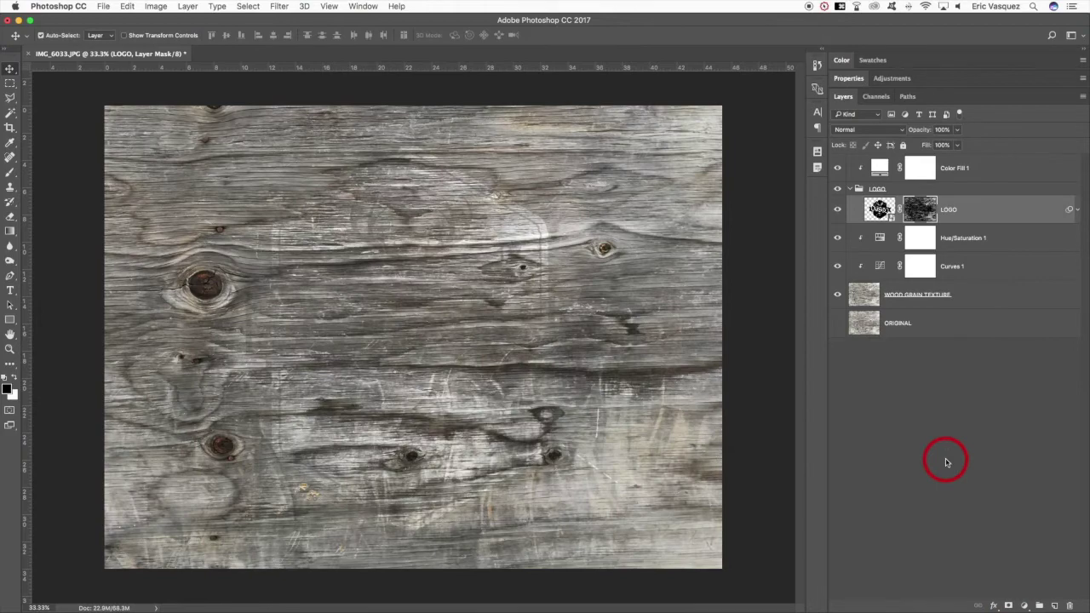
key(super+z)
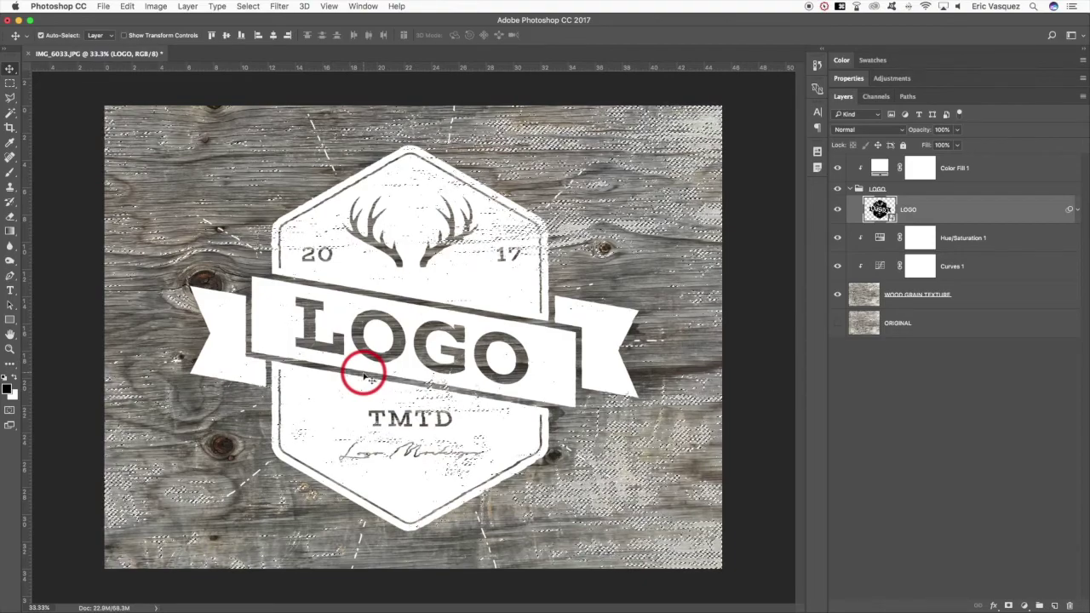
key(super+shift+i)
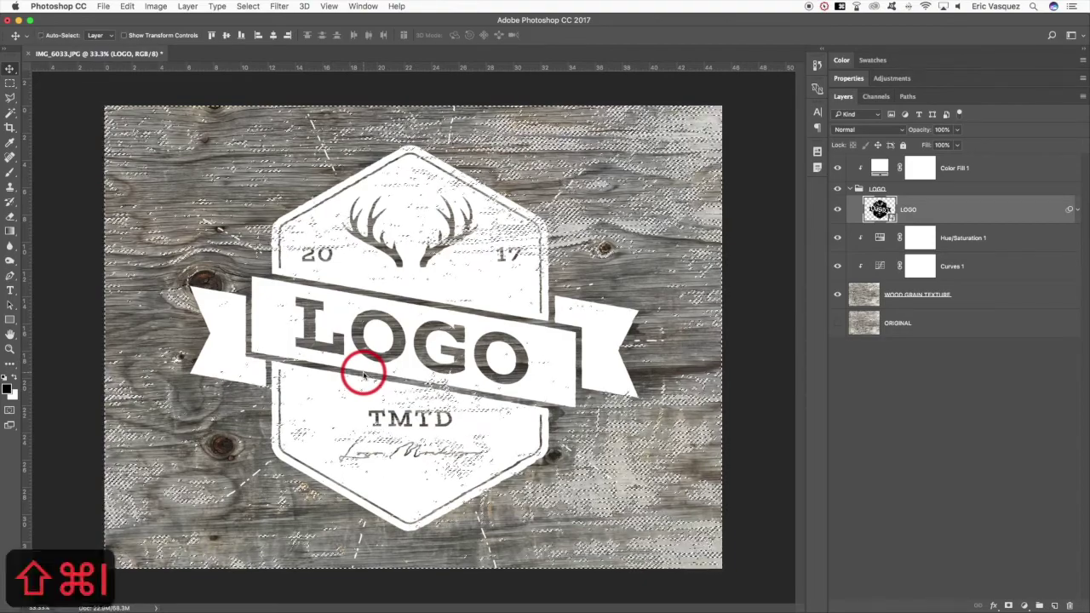
click(1008, 605)
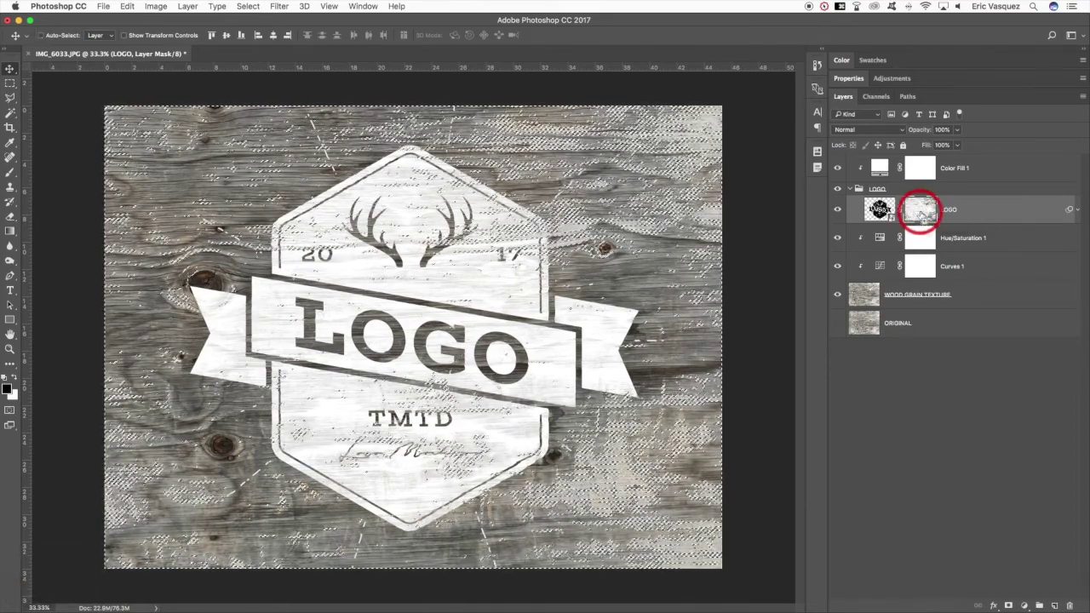
- Fill the LOGO mask through the inverted grain selection with the foreground colour, then deselect
key(shift+super+i)
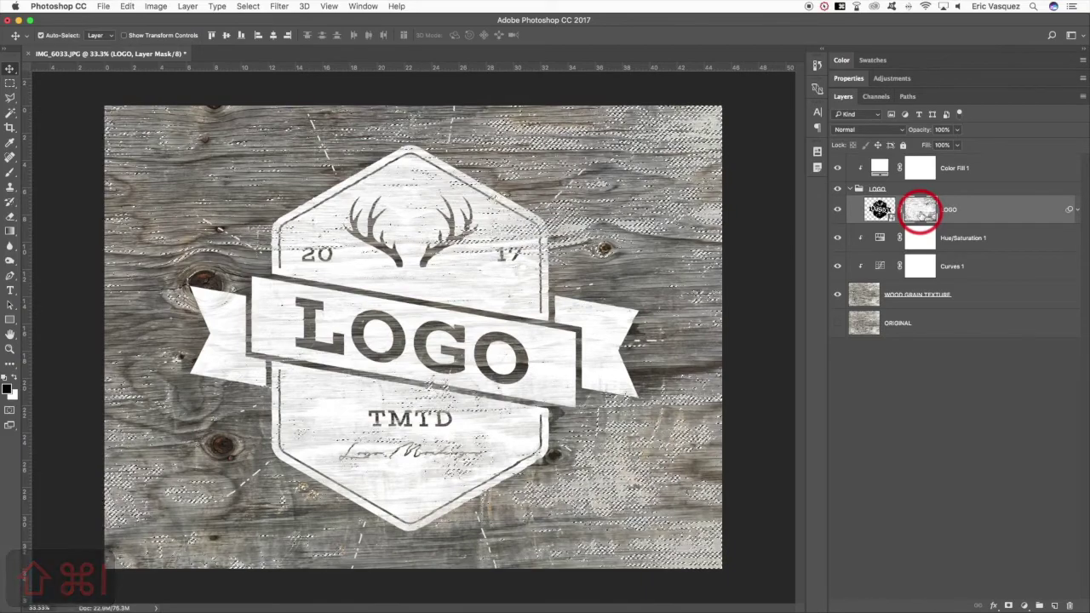
key(alt+BackSpace)
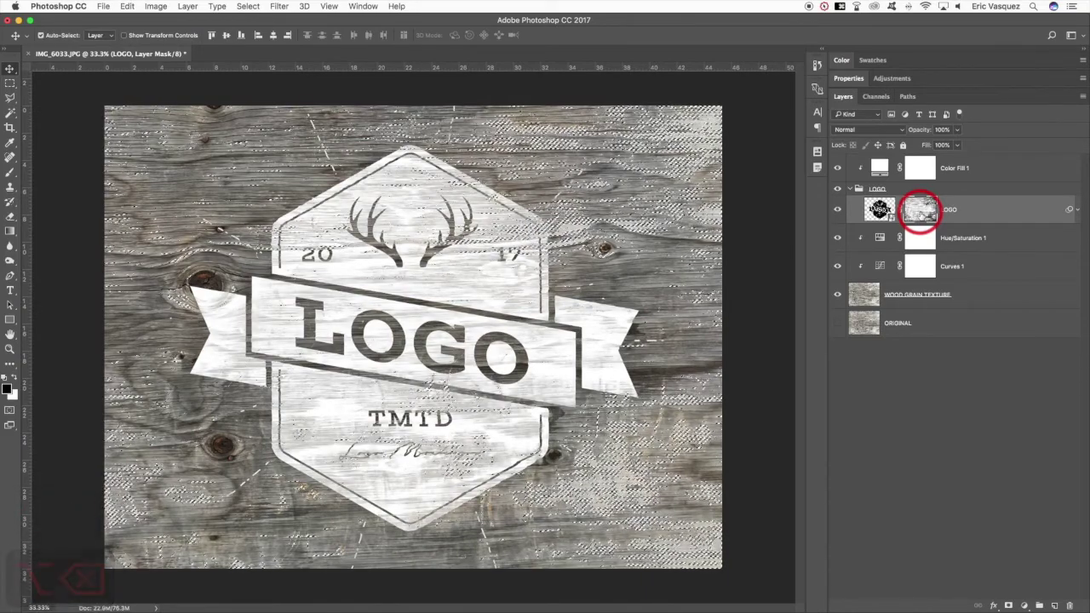
key(super+d)
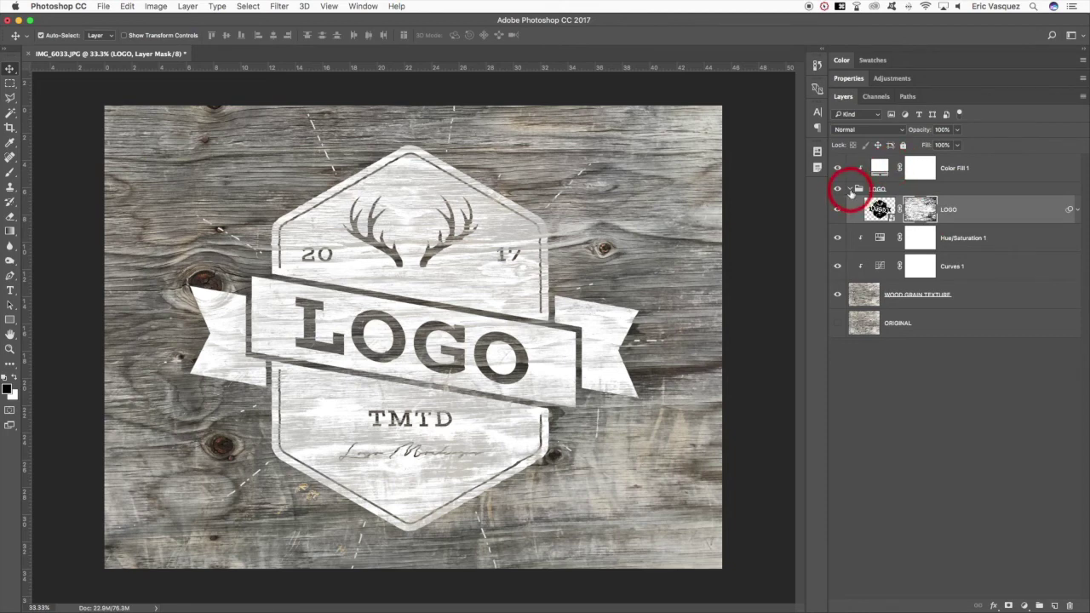
double_click(873, 167)
- Keep a dark red badge fill and select the Hue/Saturation 1 adjustment
drag(848, 383, 873, 484)
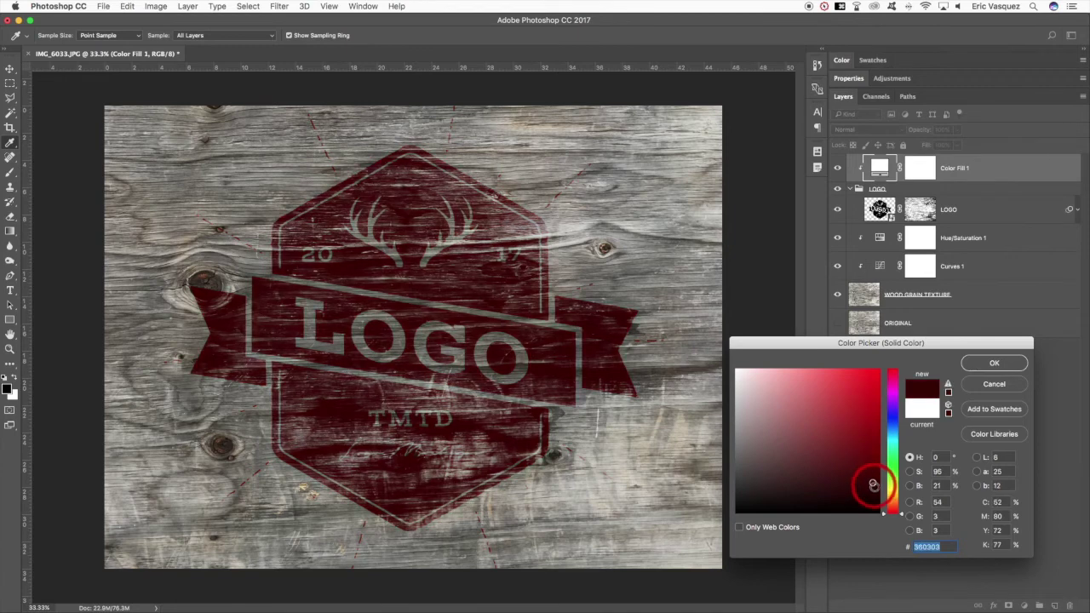
click(981, 361)
click(915, 295)
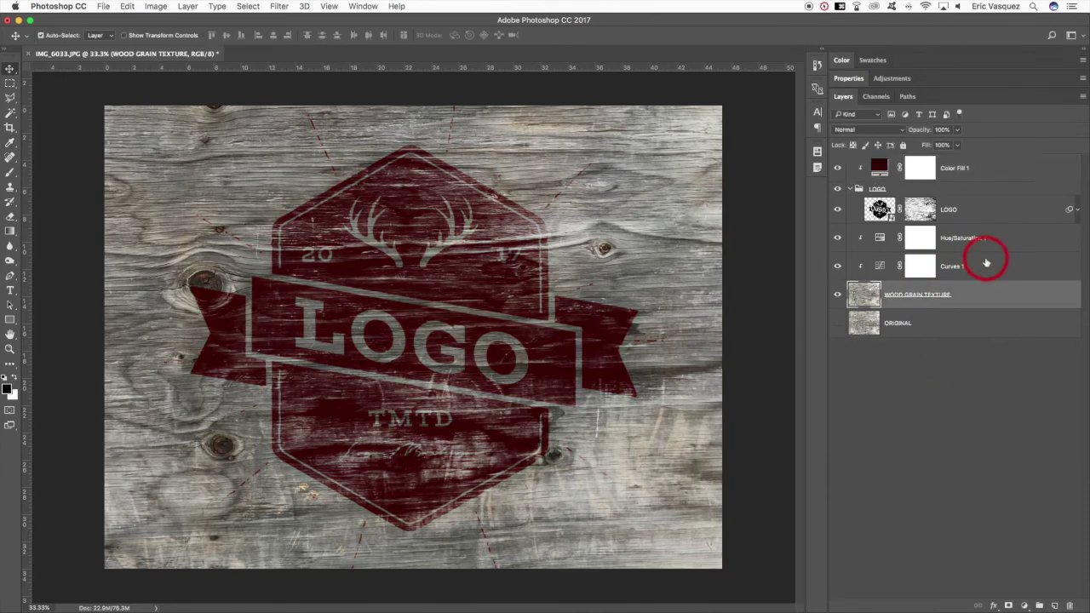
click(843, 231)
- Desaturate and slightly darken the wood texture with Hue/Saturation 1
double_click(874, 237)
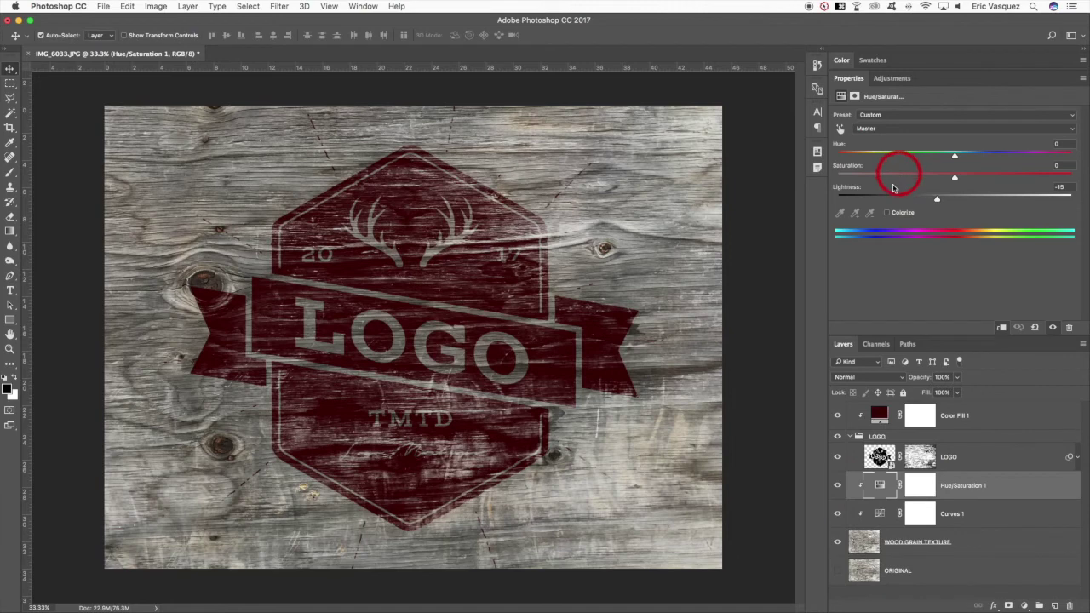
click(884, 213)
mouse_move(837, 156)
mouse_down()
mouse_move(850, 159)
mouse_move(832, 155)
mouse_up()
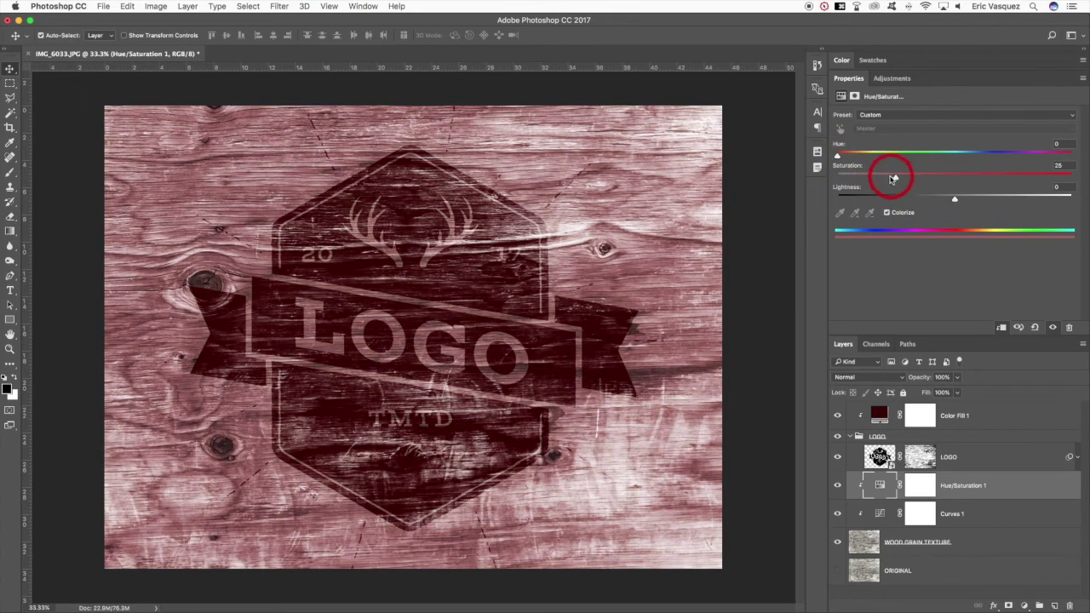
drag(893, 176, 837, 176)
drag(955, 198, 926, 198)
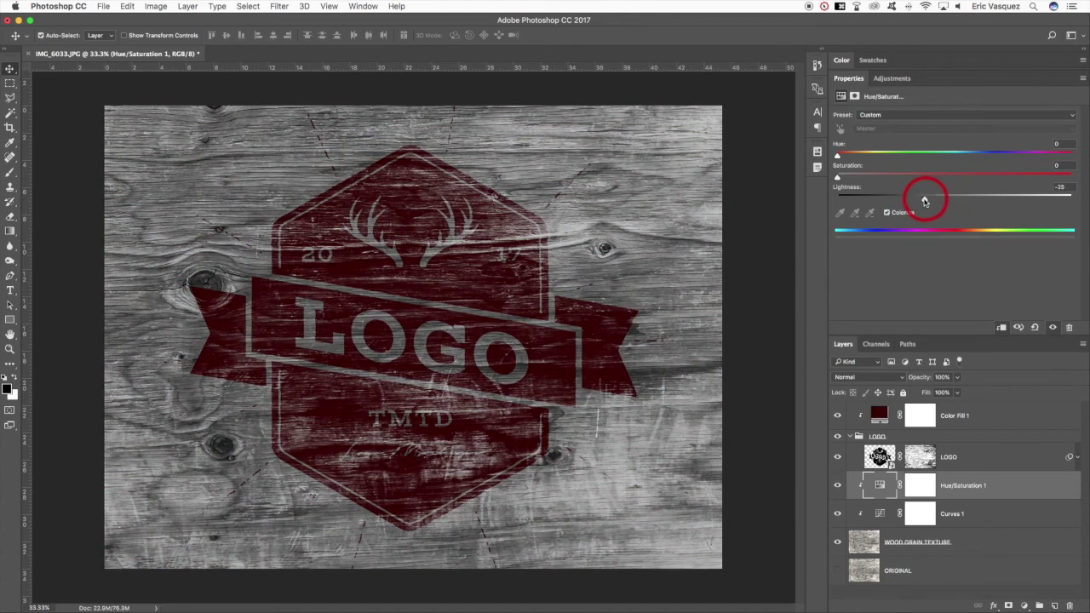
- Change the Color Fill 1 badge colour to white
double_click(880, 414)
drag(732, 304, 706, 341)
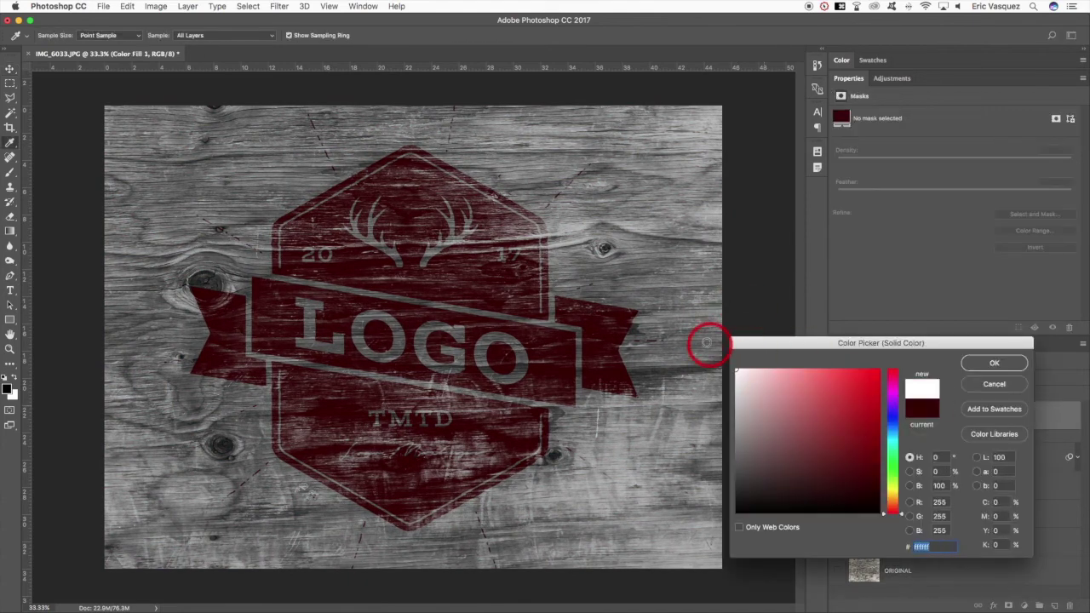
click(980, 364)
key(v)
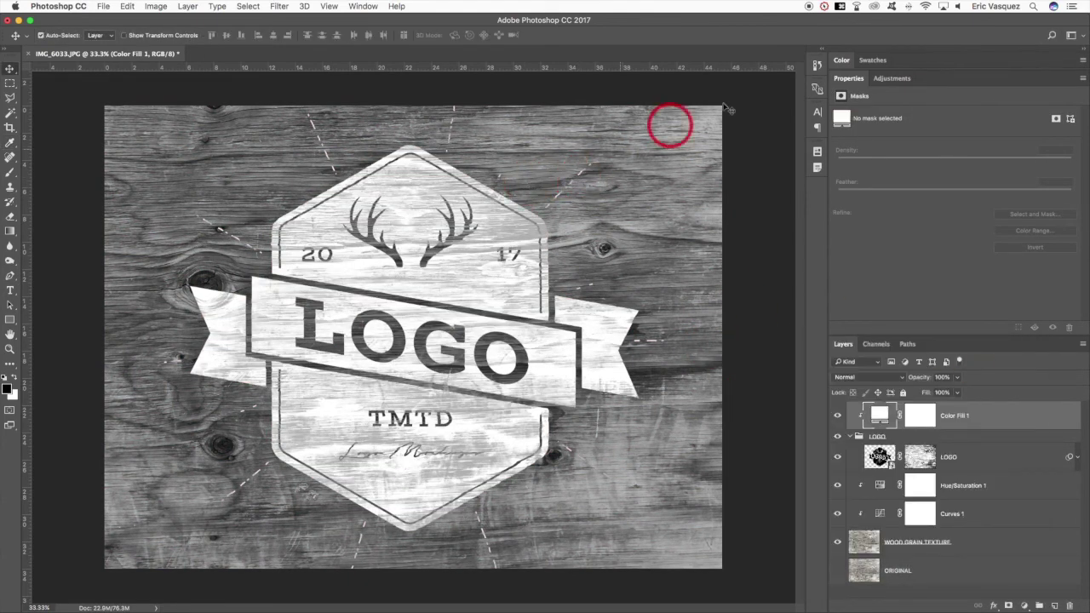
- Collapse and re-expand the LOGO group and select the LOGO smart object layer
click(850, 435)
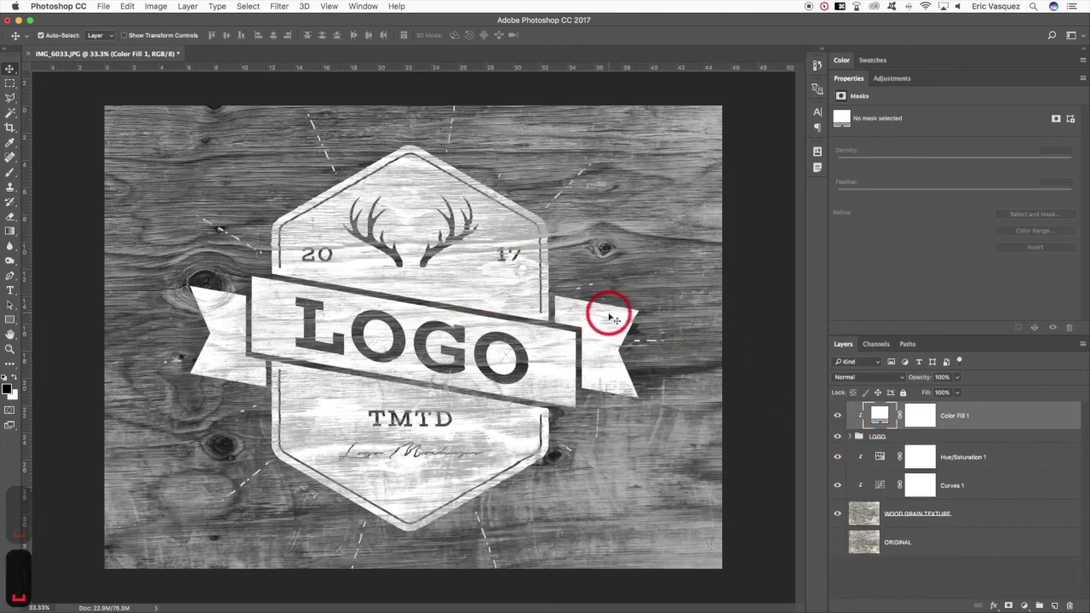
click(853, 438)
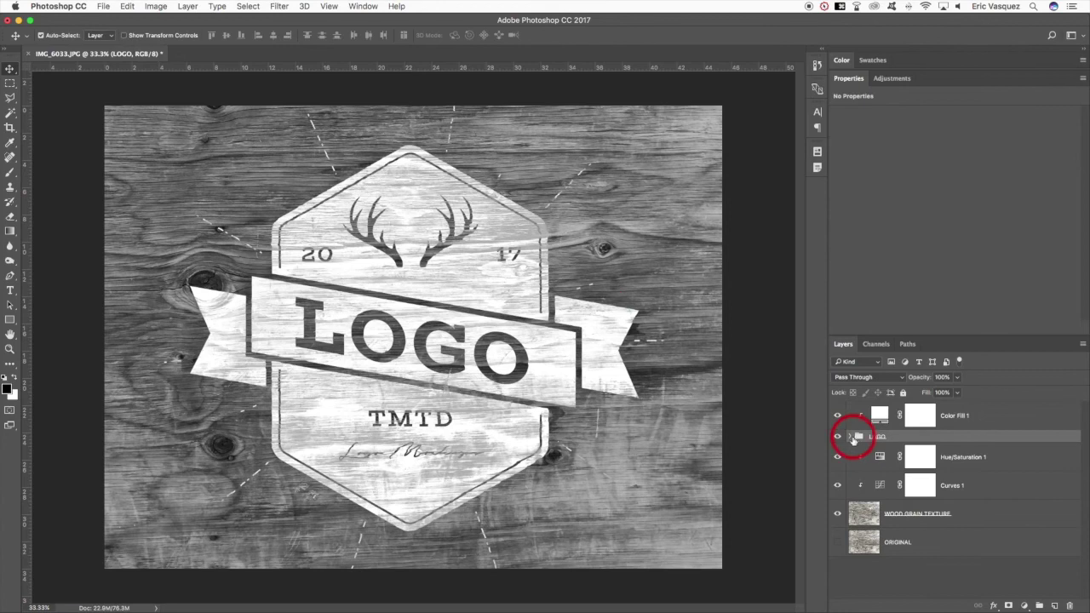
click(850, 435)
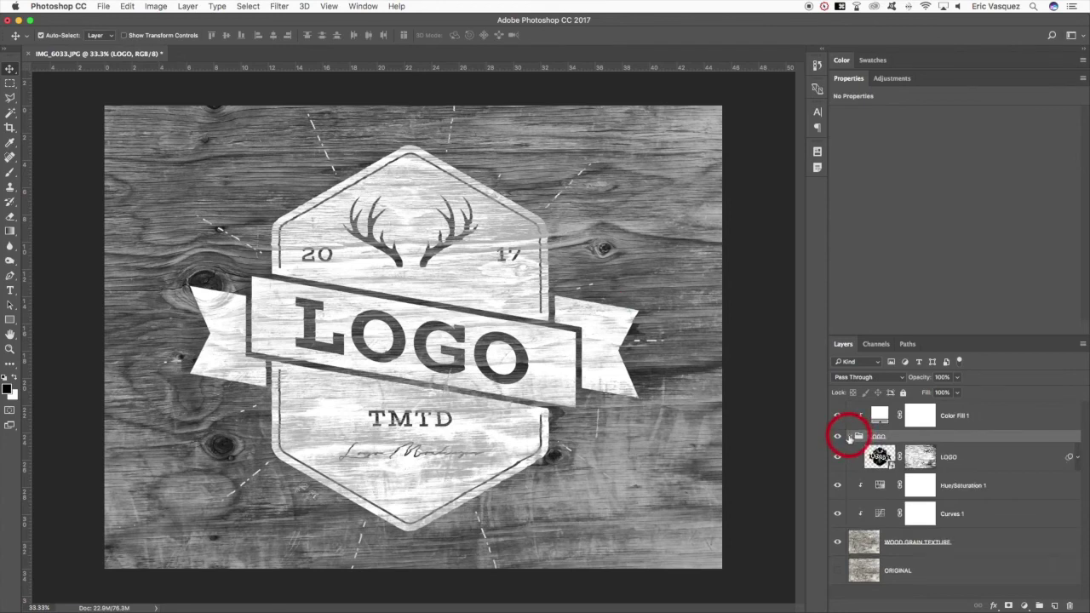
click(971, 457)
- Open the LOGO smart object and copy The Logo Factory badge from the other document
double_click(889, 462)
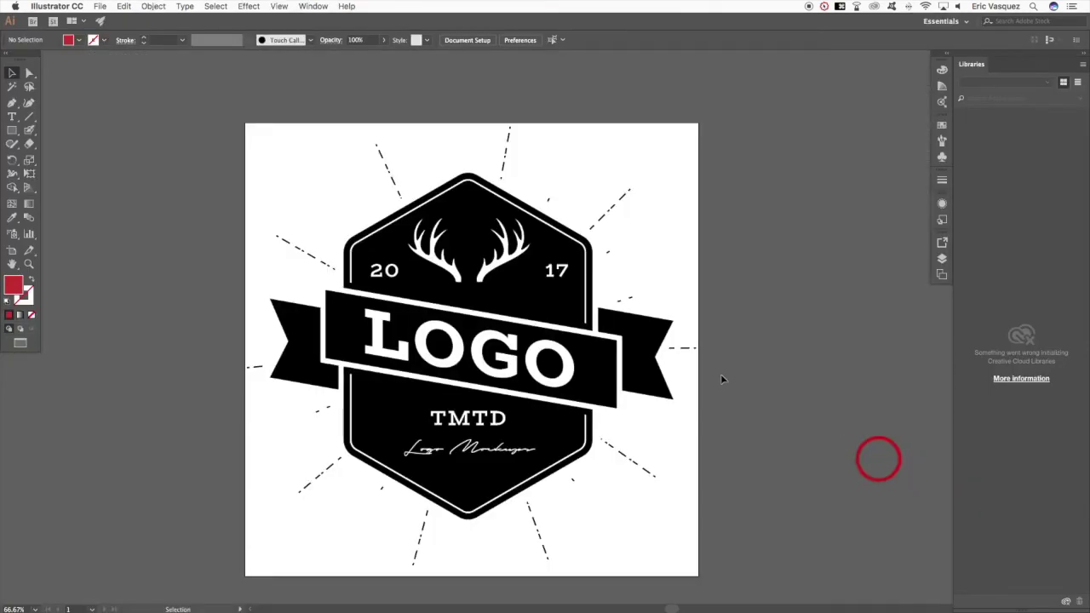
click(739, 270)
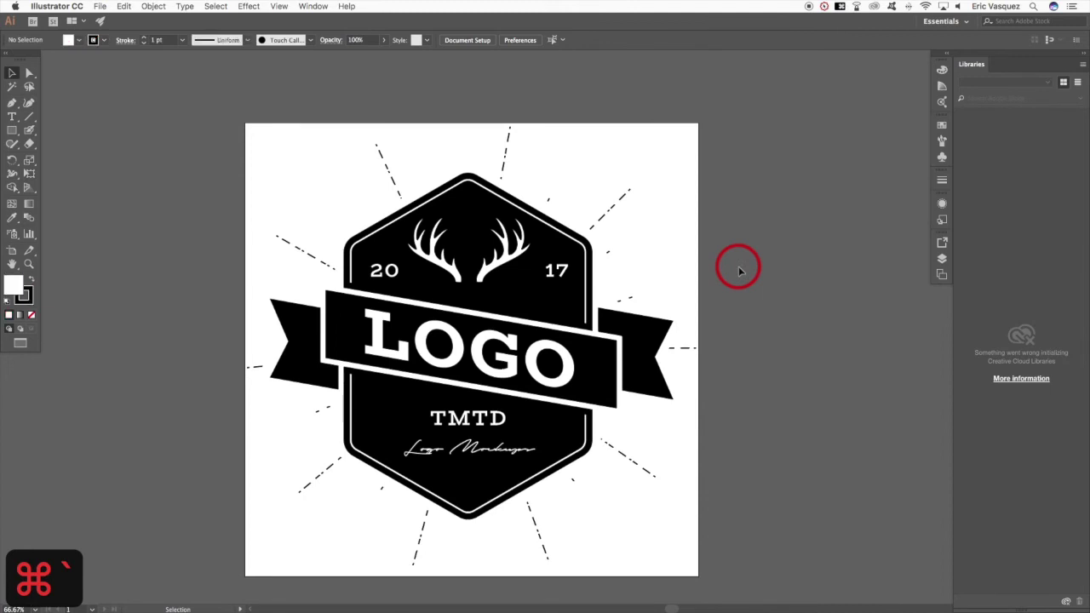
key(super+grave)
- Replace the TMTD badge with the centered Logo Factory badge, save, and return to Photoshop
key(super+grave)
click(714, 235)
key(super+c)
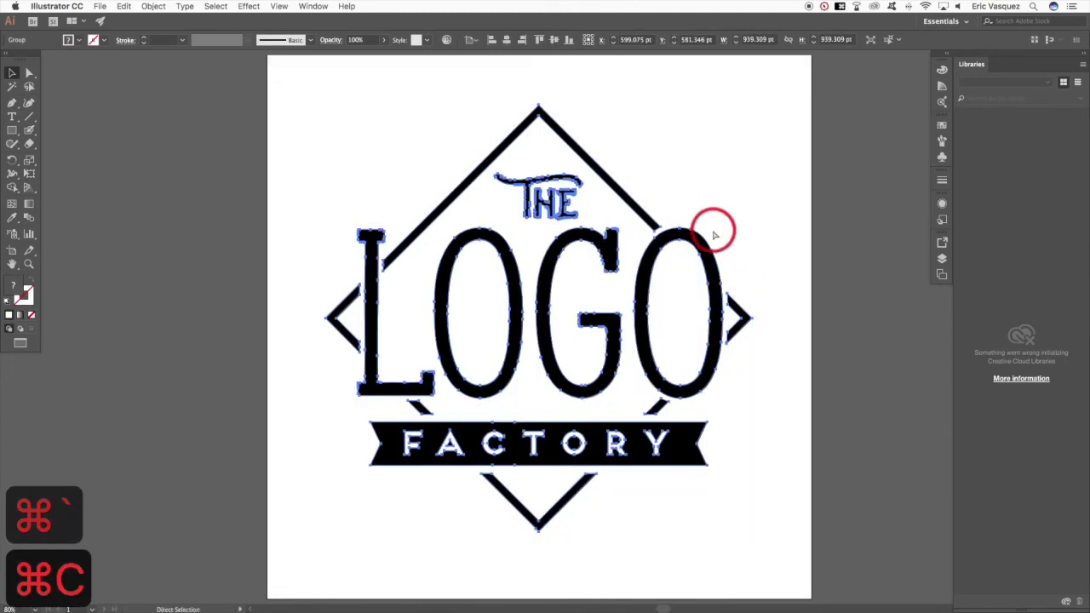
key(super+grave)
click(264, 555)
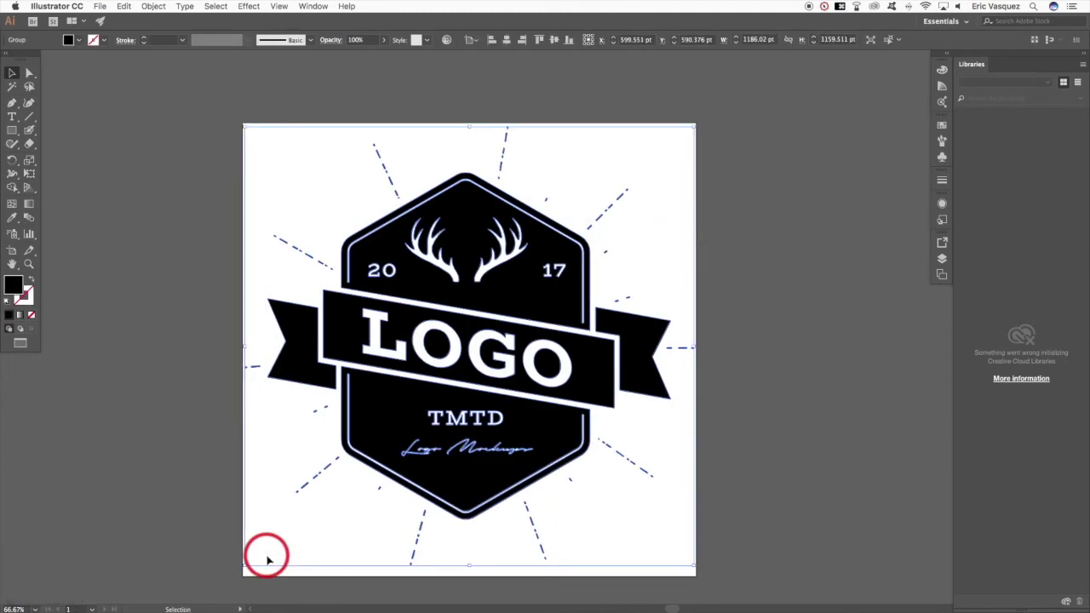
key(BackSpace)
key(super+v)
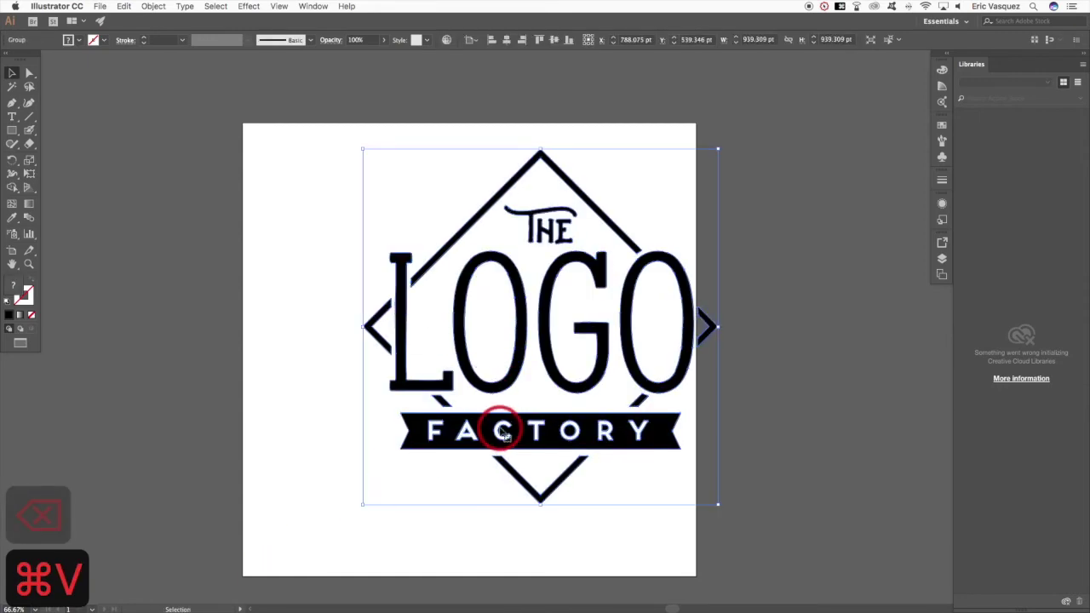
drag(498, 432, 425, 444)
click(774, 251)
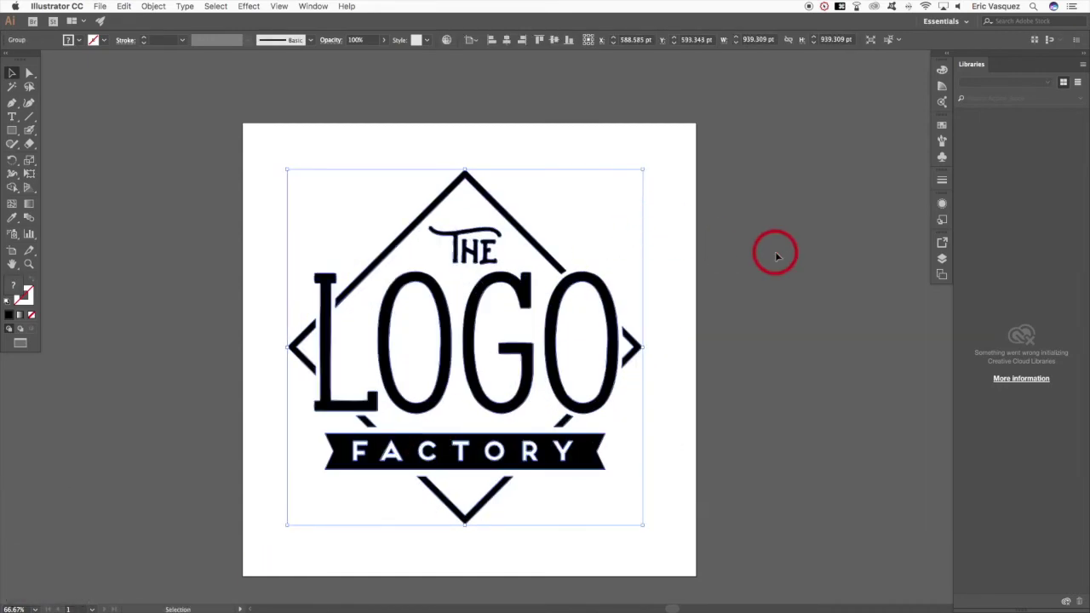
key(super+s)
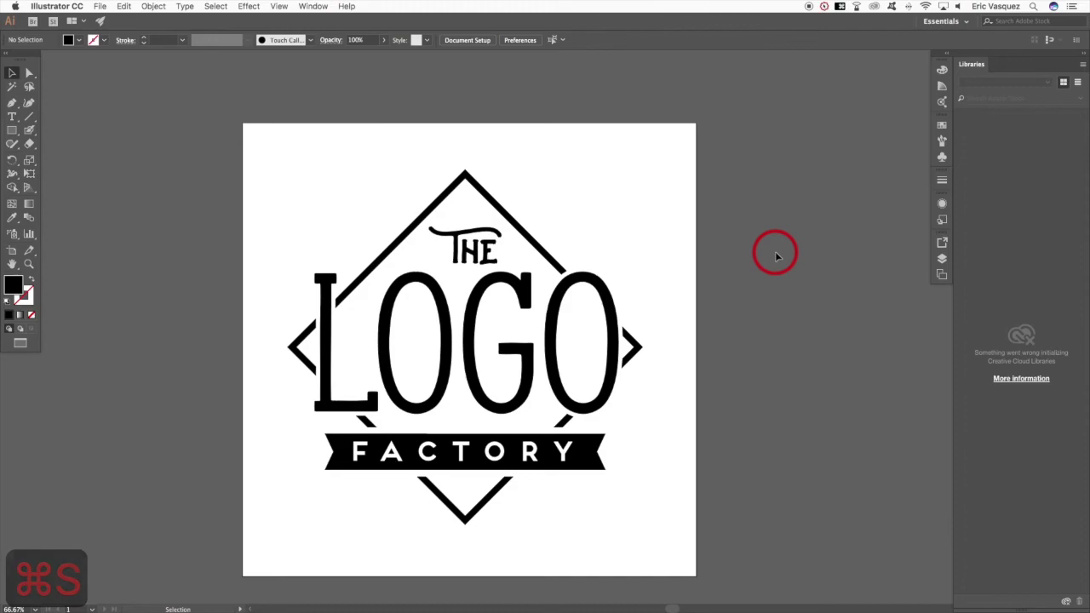
key(super+Tab)
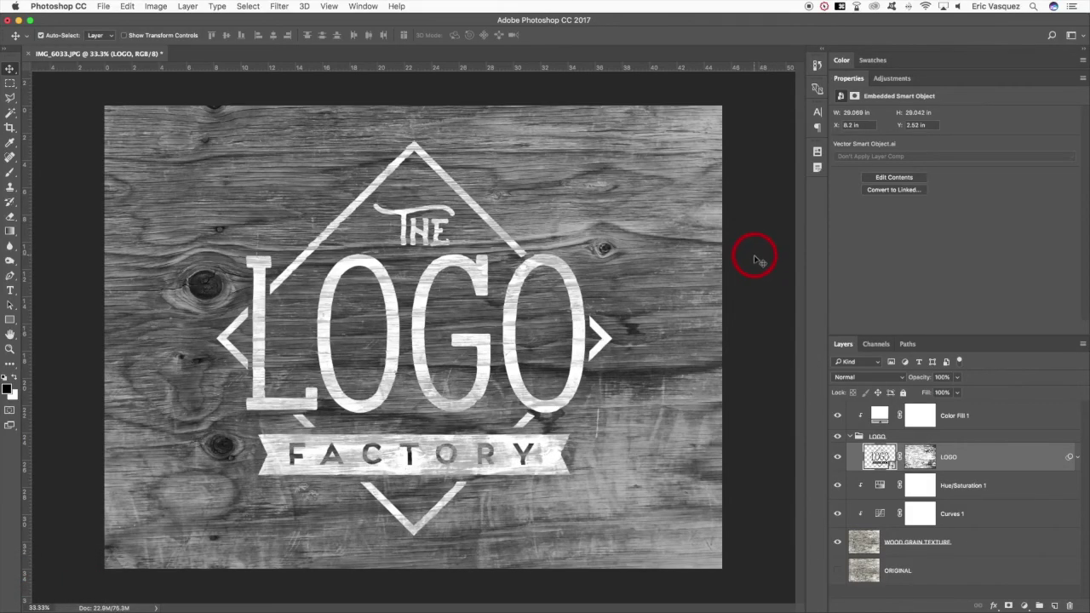
- Replace the LOGO layer's old mask with a new mask from the Blue copy channel
click(920, 457)
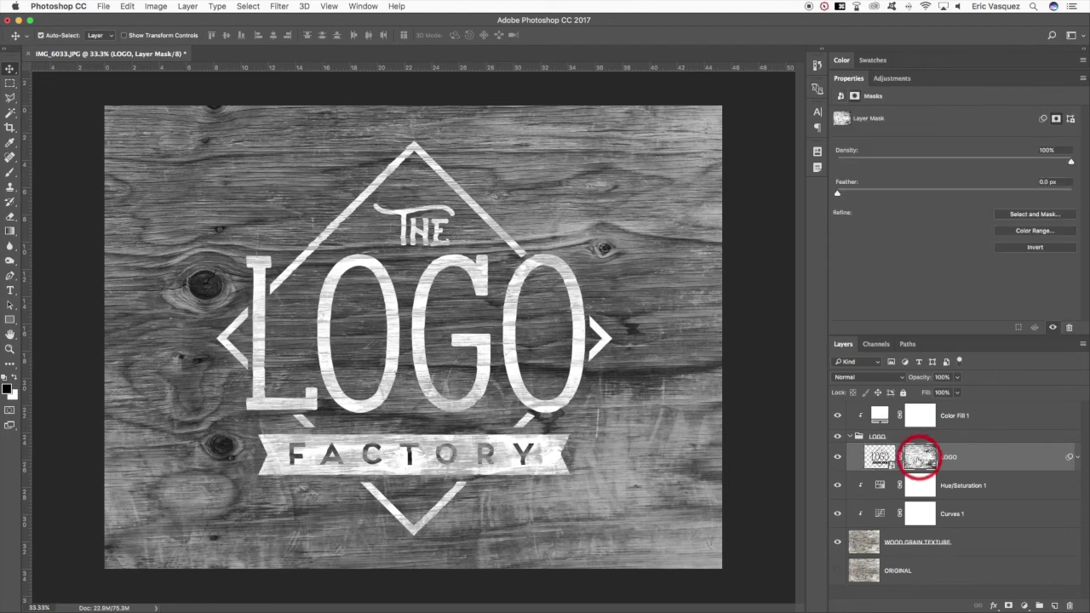
right_click(920, 458)
click(939, 479)
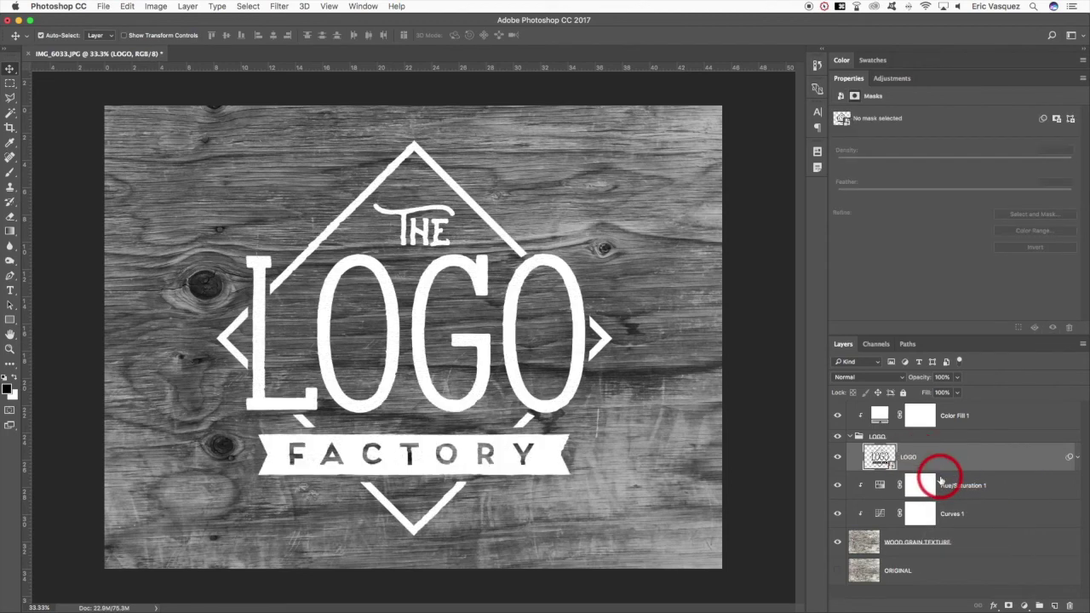
click(876, 344)
click(894, 447)
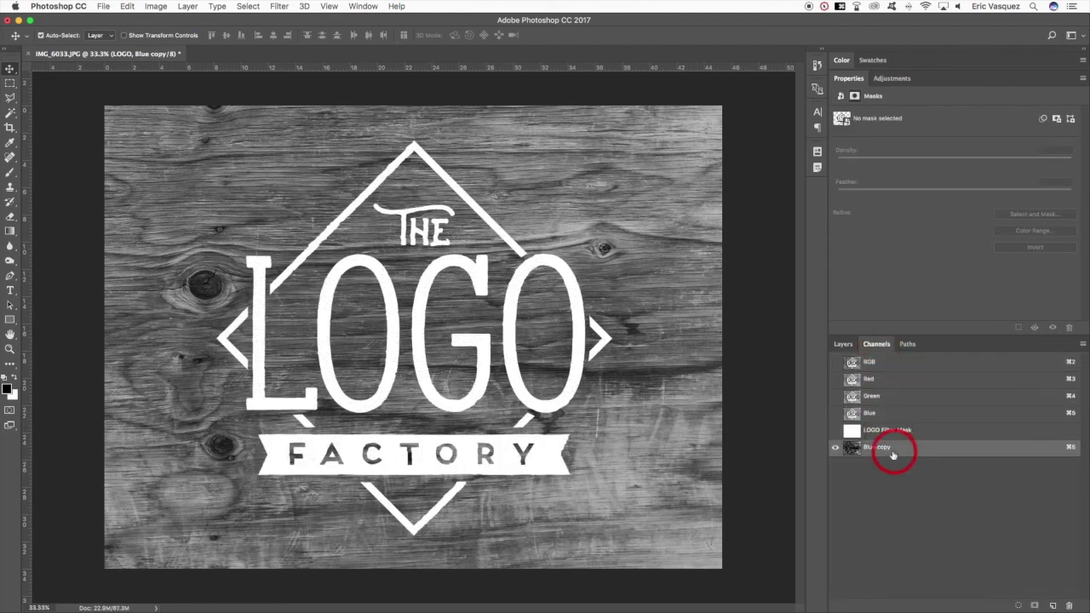
super+click(852, 453)
click(850, 365)
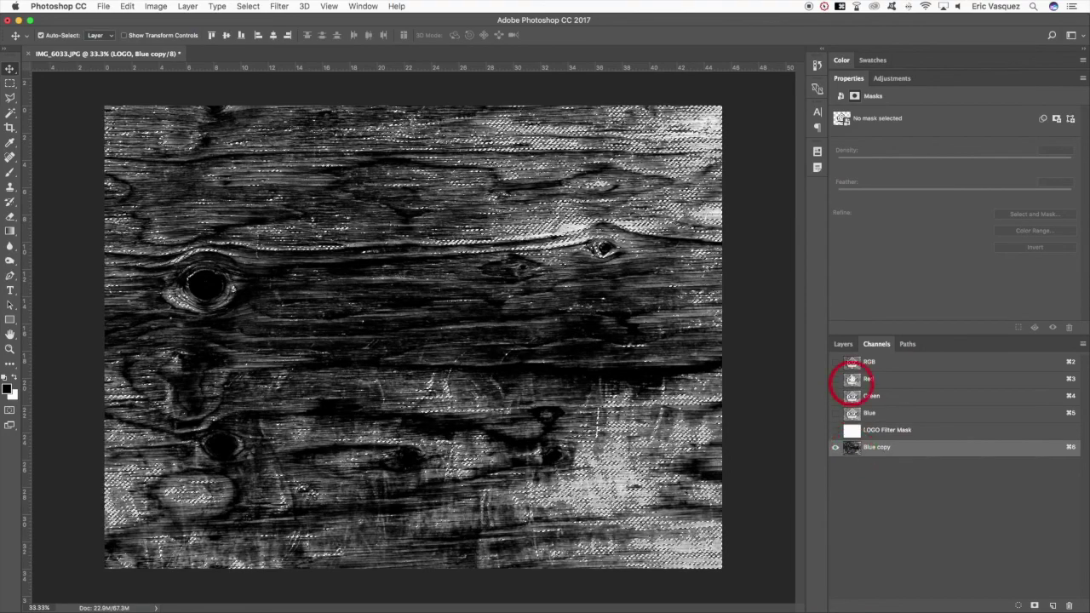
click(843, 344)
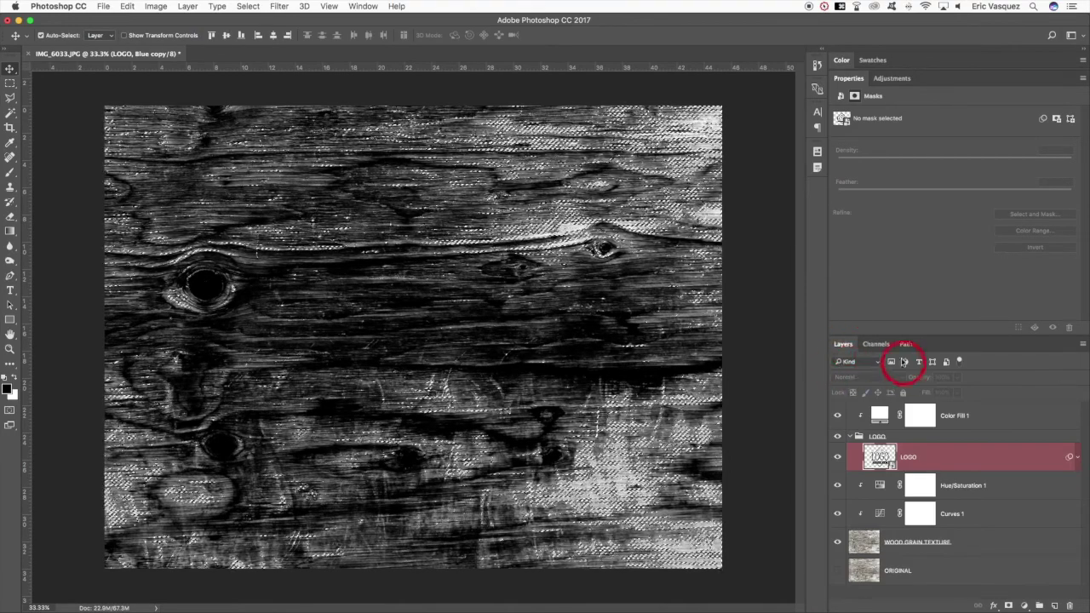
click(876, 344)
click(896, 365)
click(843, 344)
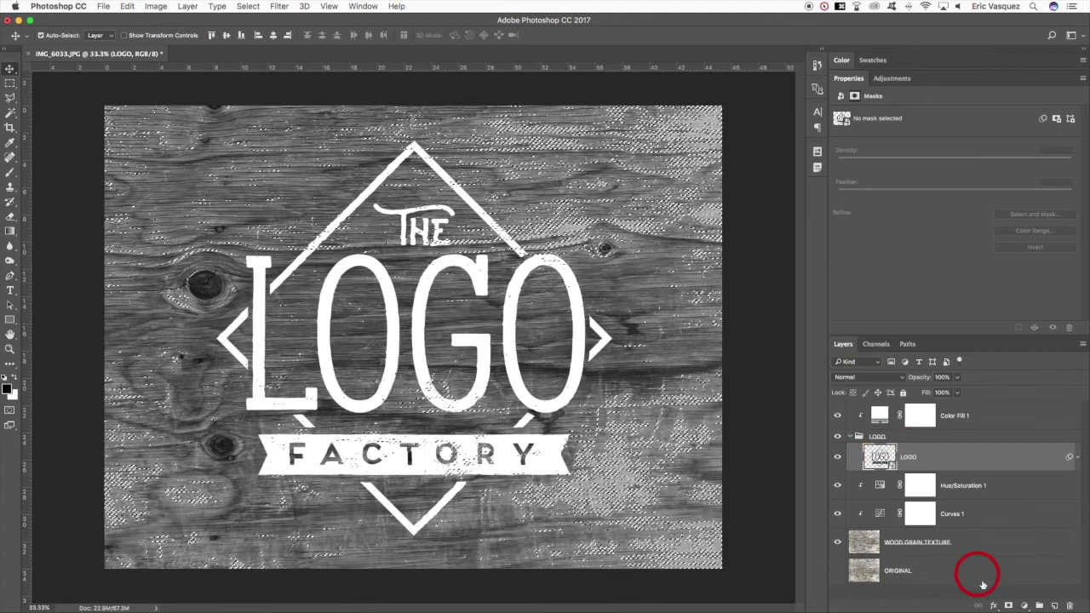
click(1007, 604)
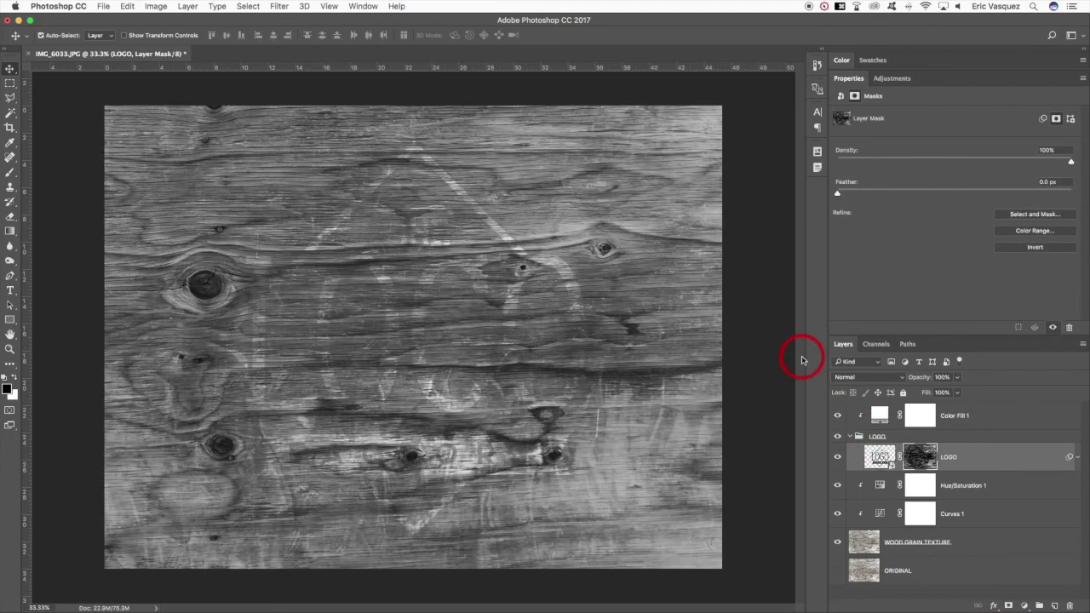
- Duplicate the masked LOGO layer up to LOGO copy 13 to brighten the badge
key(super+j)
key(super+j)
key(super+j)
key(super+j)
key(super+j)
key(super+j)
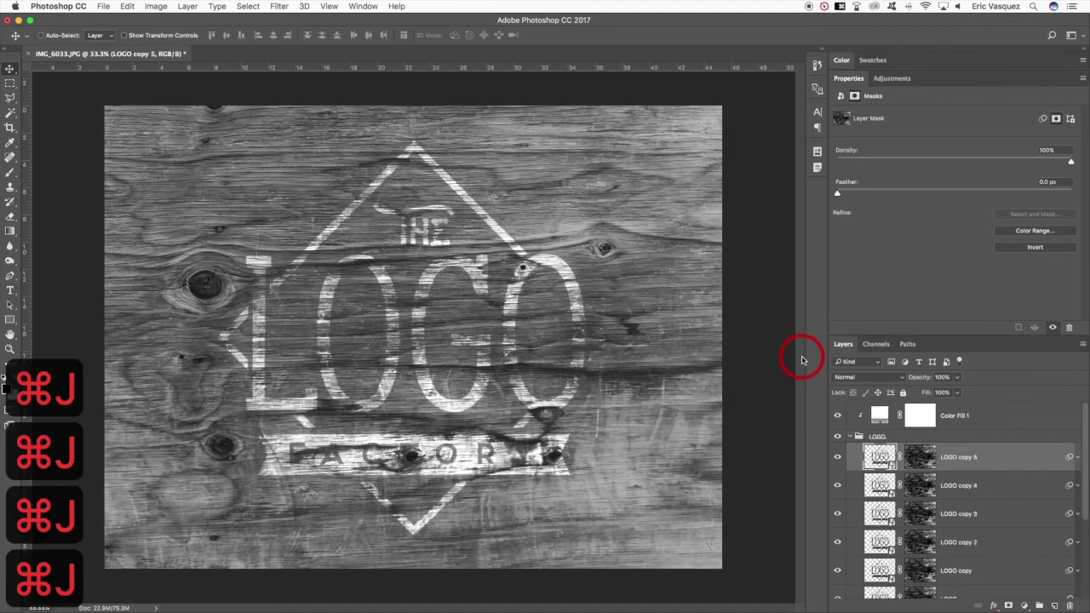
key(super+j)
key(super+j)
key(super+j)
key(super+j)
key(super+j)
key(super+j)
key(super+j)
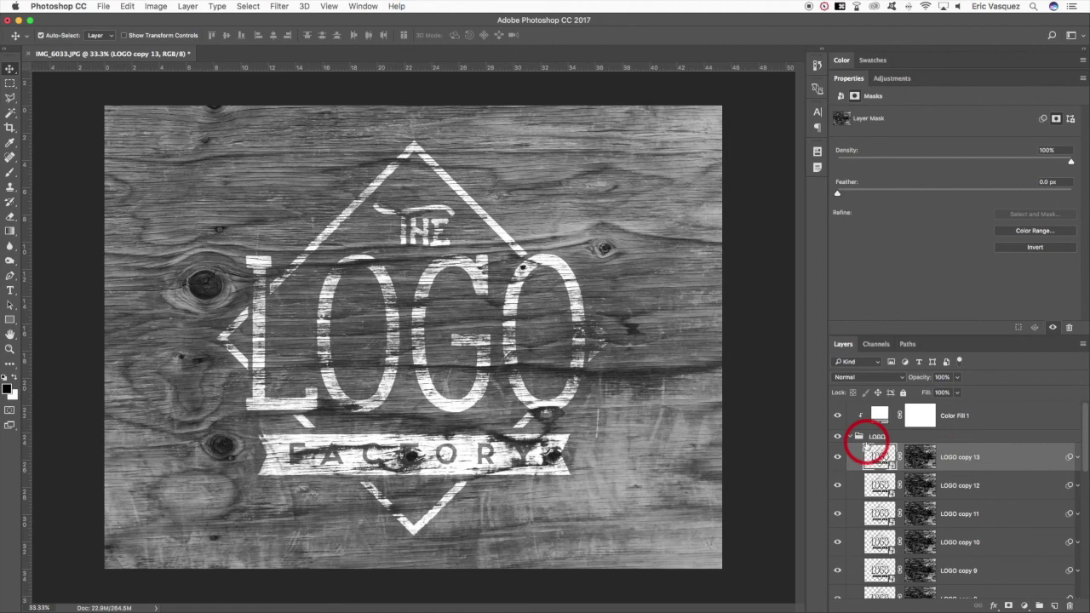
click(850, 437)
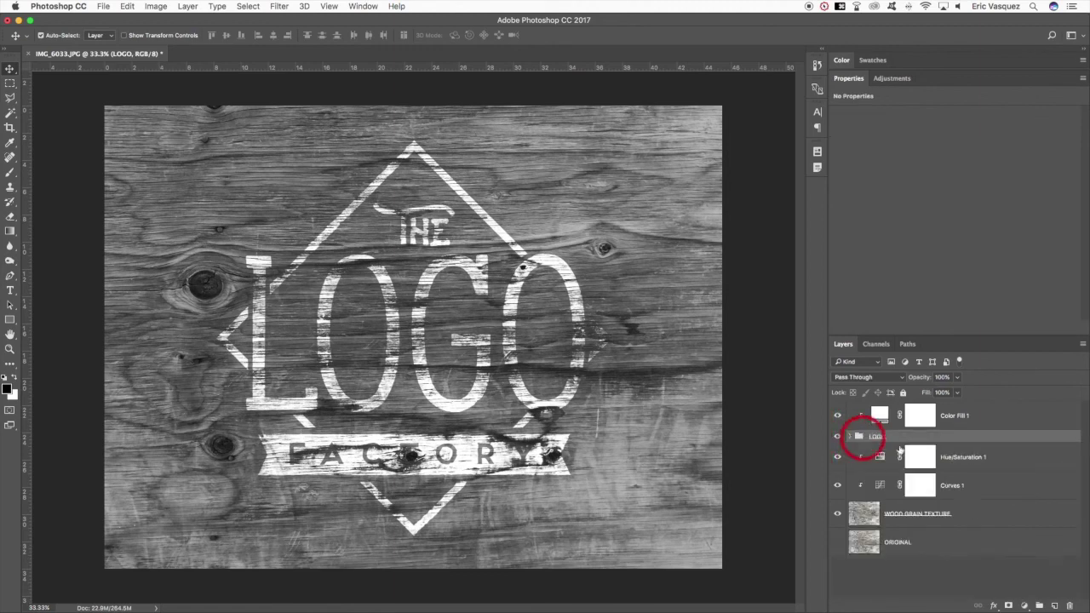
- Turn off Colorize on Hue/Saturation 1 and set saturation to +5, keeping lightness at -15
click(979, 456)
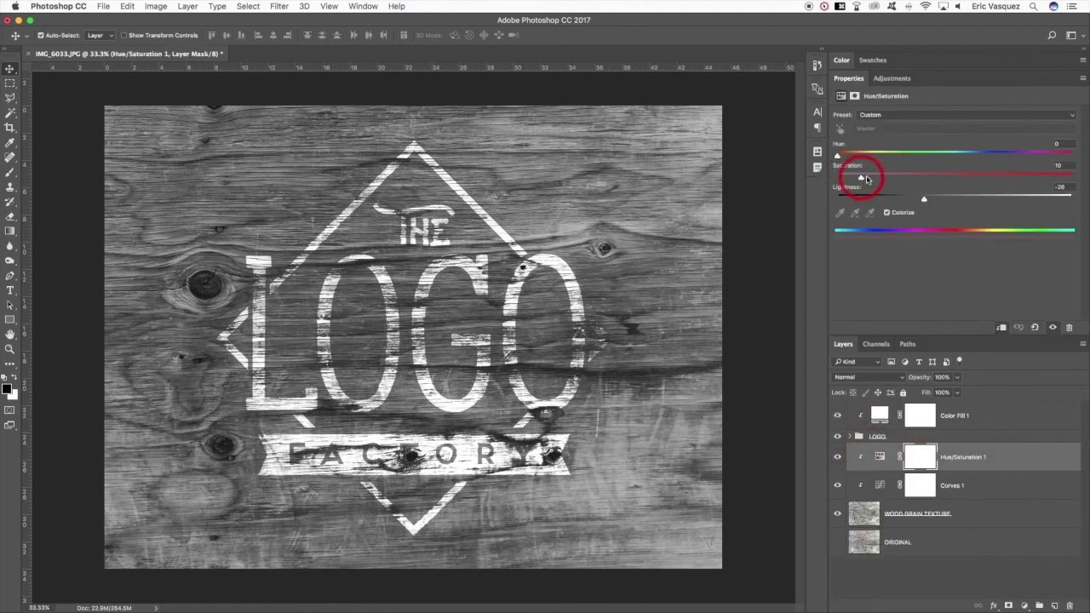
drag(857, 175, 895, 179)
click(888, 212)
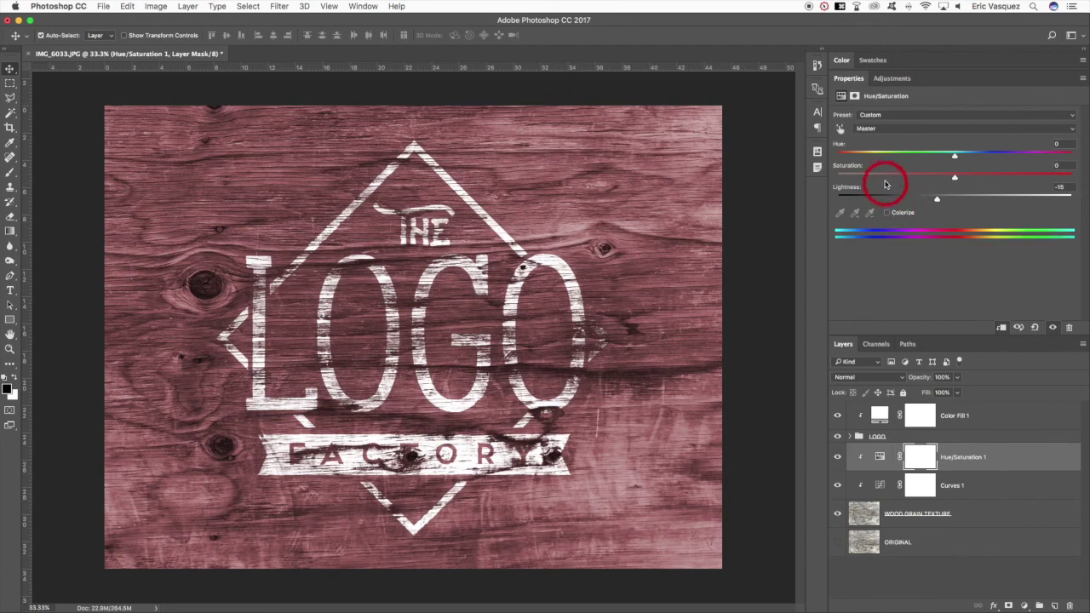
drag(940, 178, 961, 178)
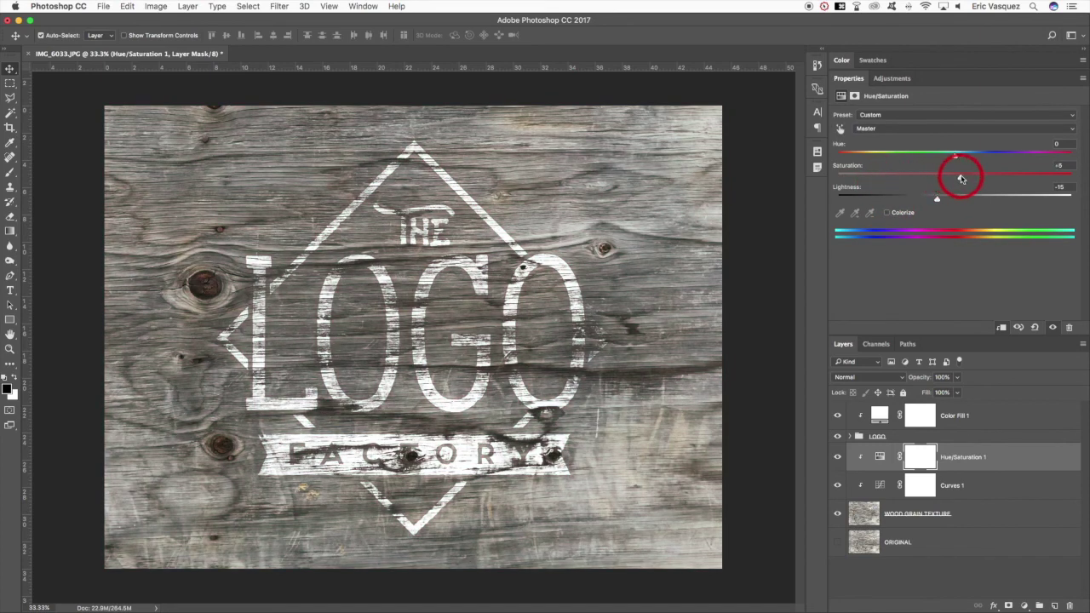